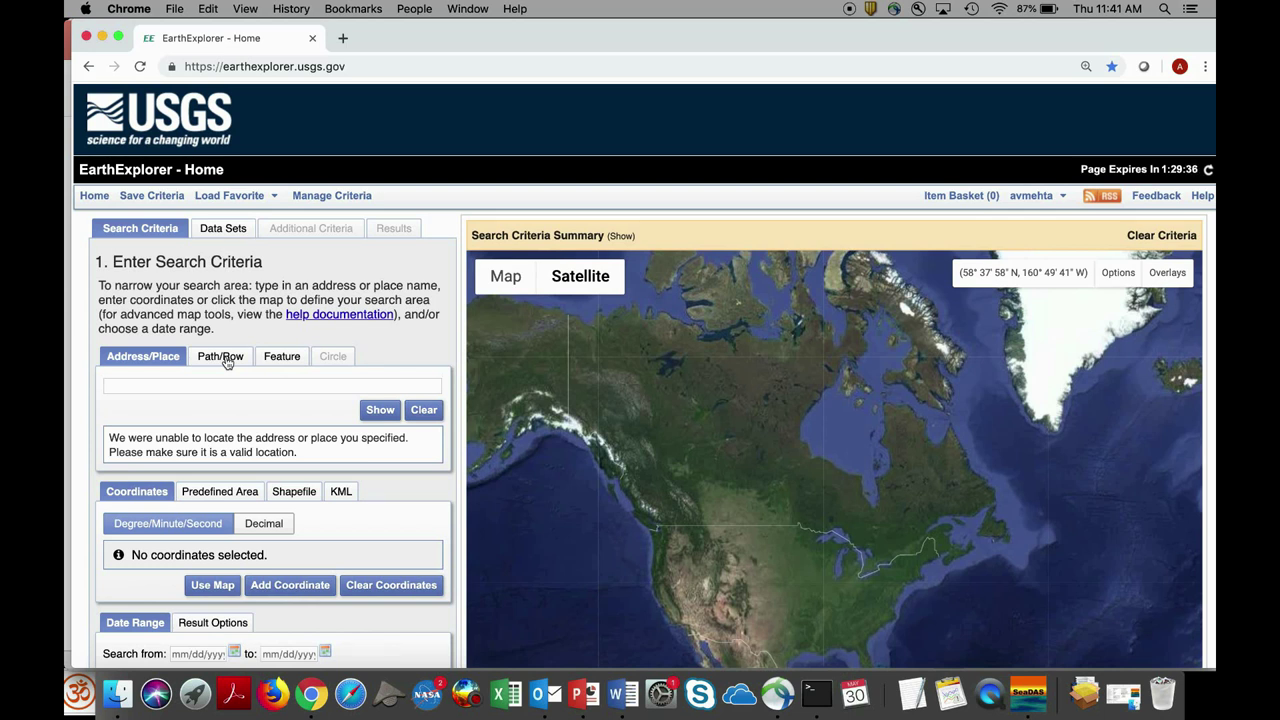
- Define the search location by WRS2 path 23 and row 30 and show it on the map
{"action": "left_click", "coordinate": [227, 362]}
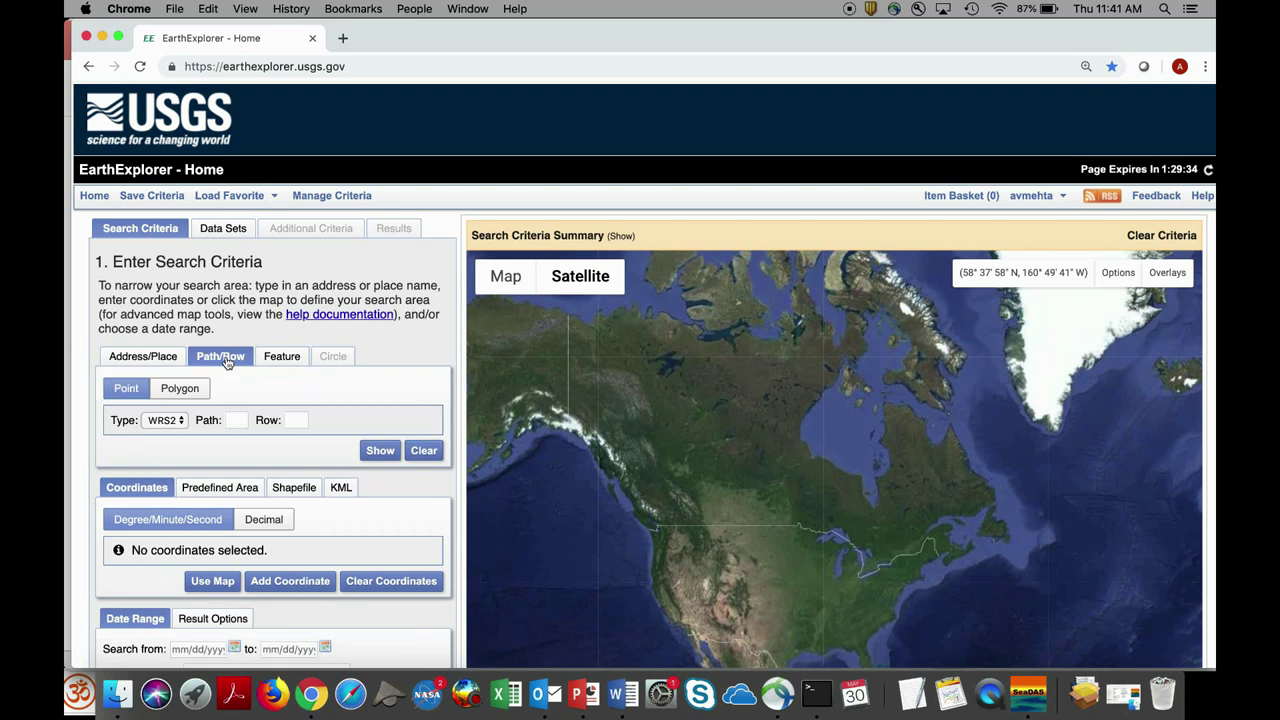
{"action": "left_click", "coordinate": [237, 419]}
{"action": "type", "text": "03"}
{"action": "type", "text": "3"}
{"action": "type", "text": "039"}
{"action": "key", "text": "BackSpace"}
{"action": "type", "text": "0"}
{"action": "left_click", "coordinate": [377, 452]}
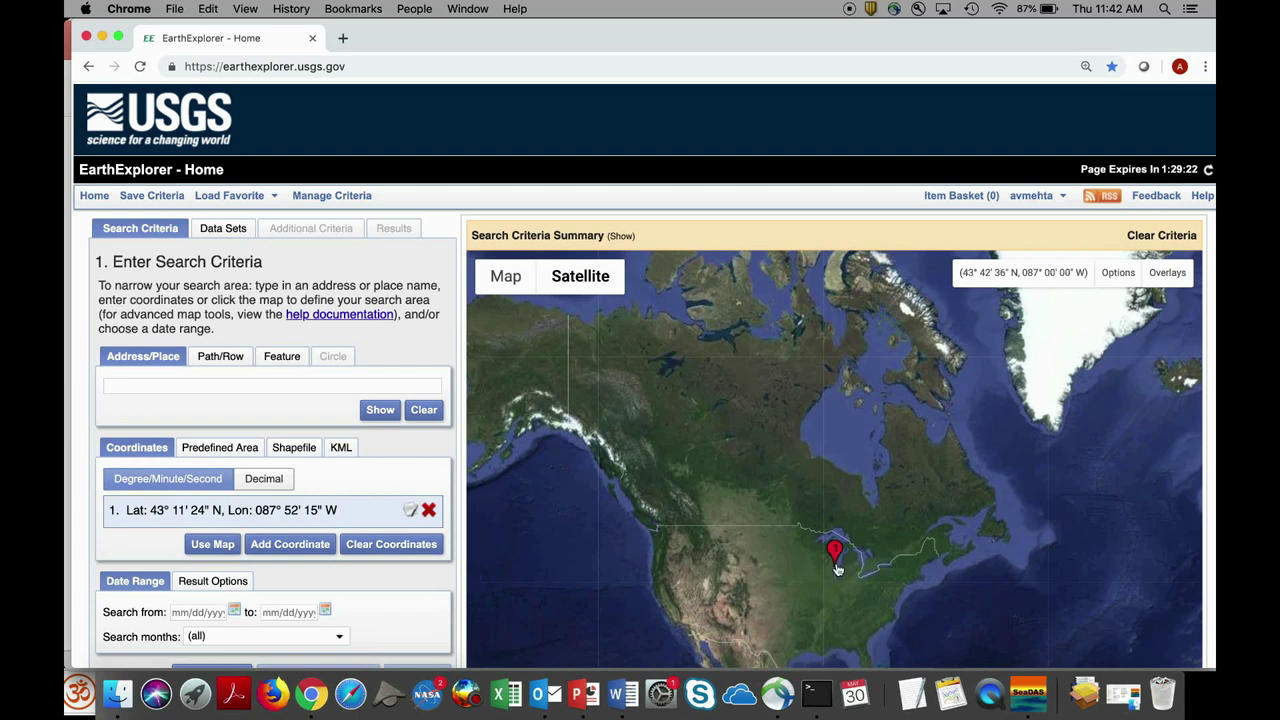
- Set the start date of the search range to 09/23/2014
{"action": "left_click", "coordinate": [234, 612]}
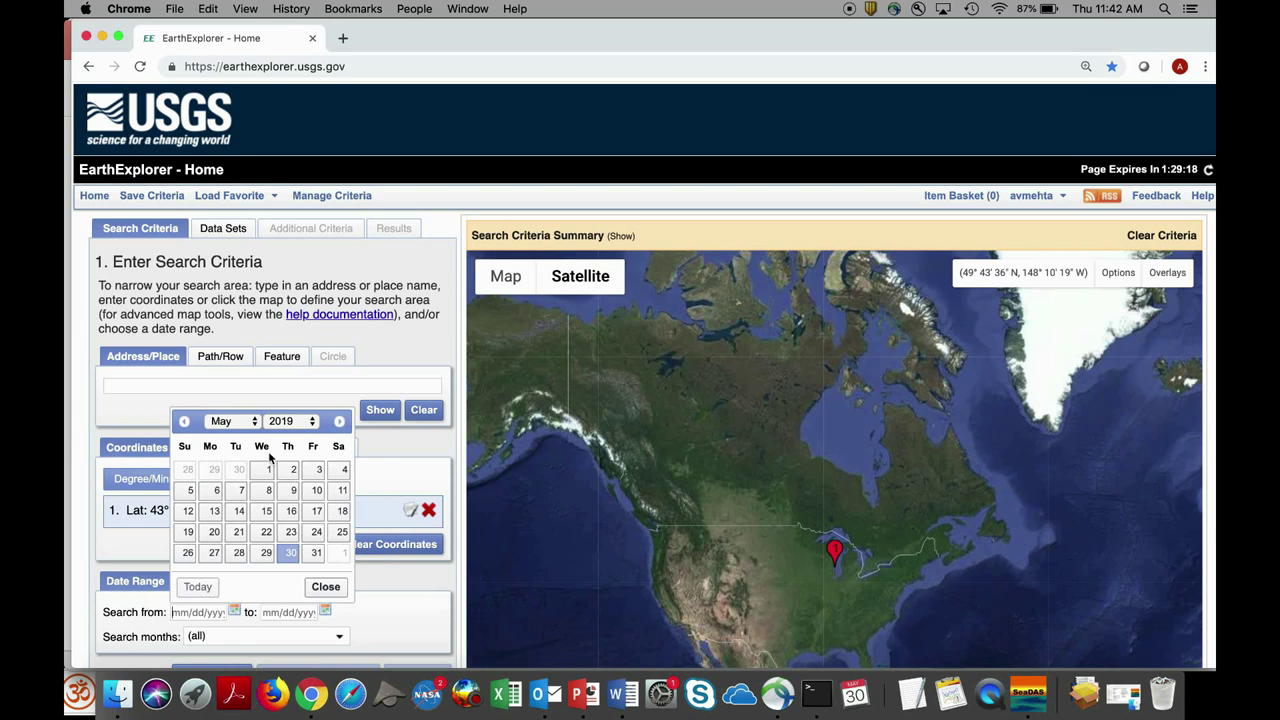
{"action": "left_click", "coordinate": [254, 425]}
{"action": "left_click", "coordinate": [291, 428]}
{"action": "left_click", "coordinate": [291, 424]}
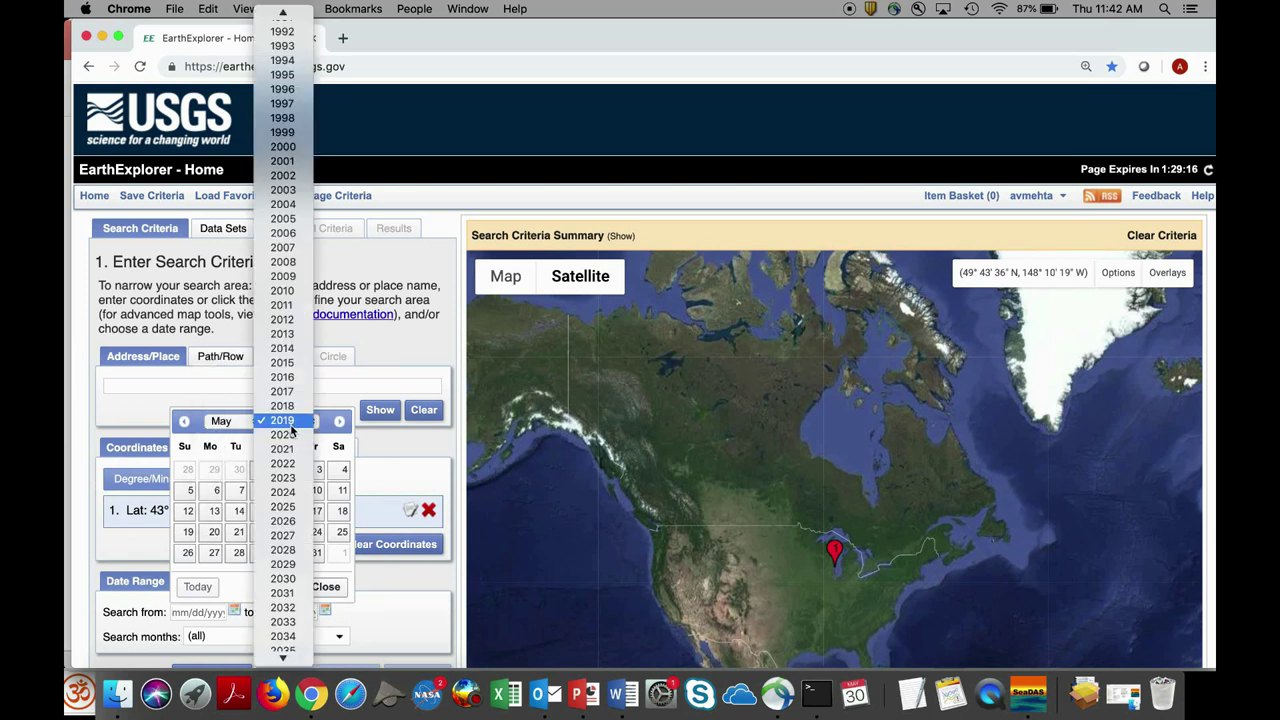
{"action": "left_click", "coordinate": [292, 349]}
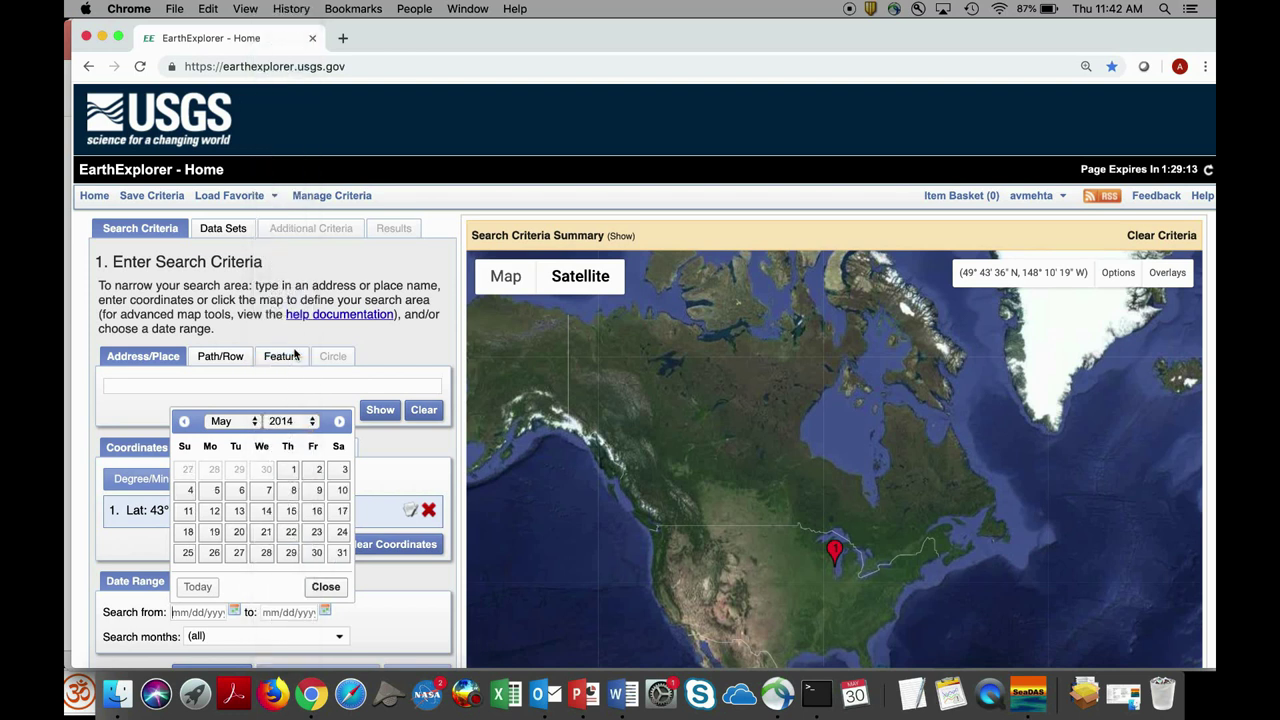
{"action": "left_click", "coordinate": [254, 424]}
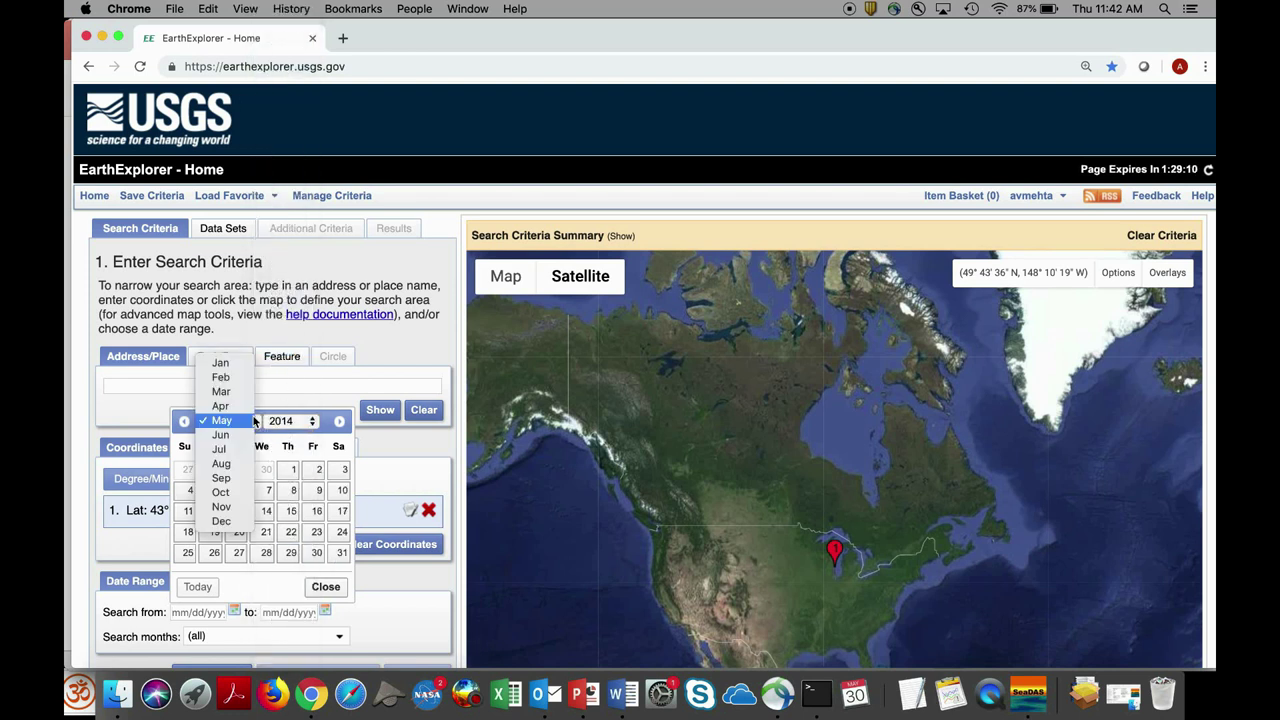
{"action": "left_click", "coordinate": [245, 478]}
{"action": "left_click", "coordinate": [240, 534]}
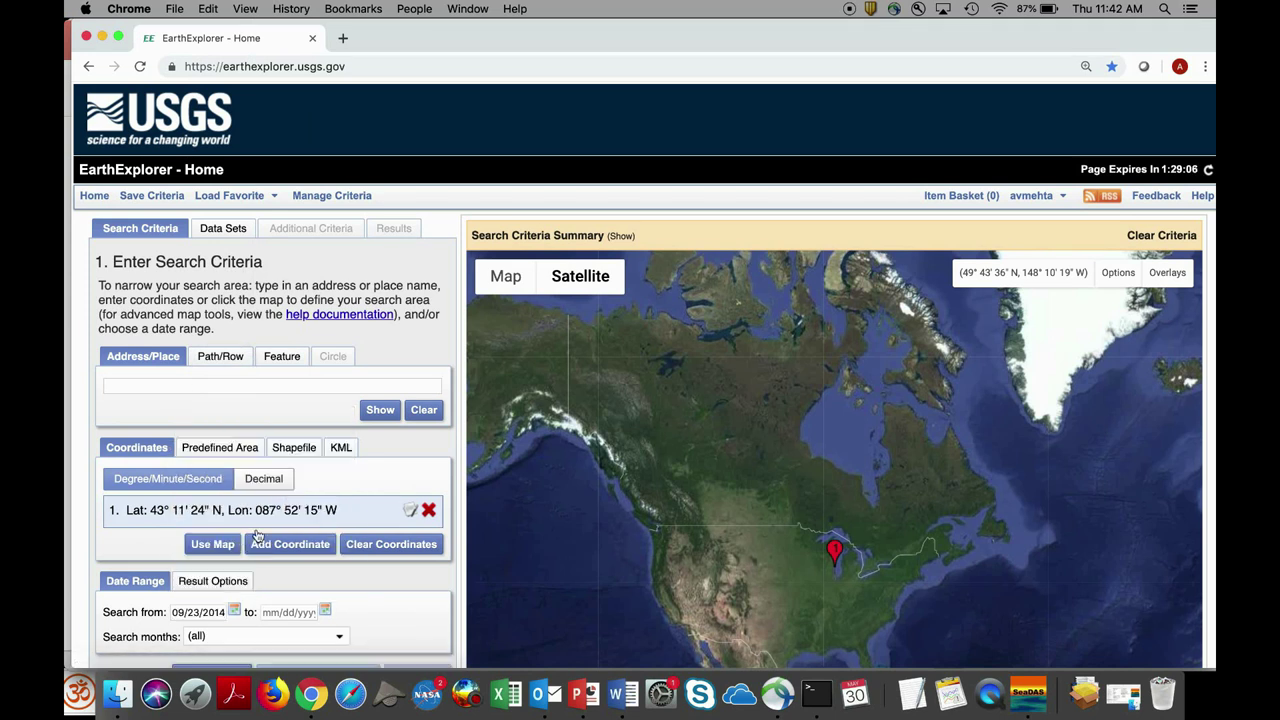
- Set the end date of the search range to 09/23/2014
{"action": "left_click", "coordinate": [324, 610]}
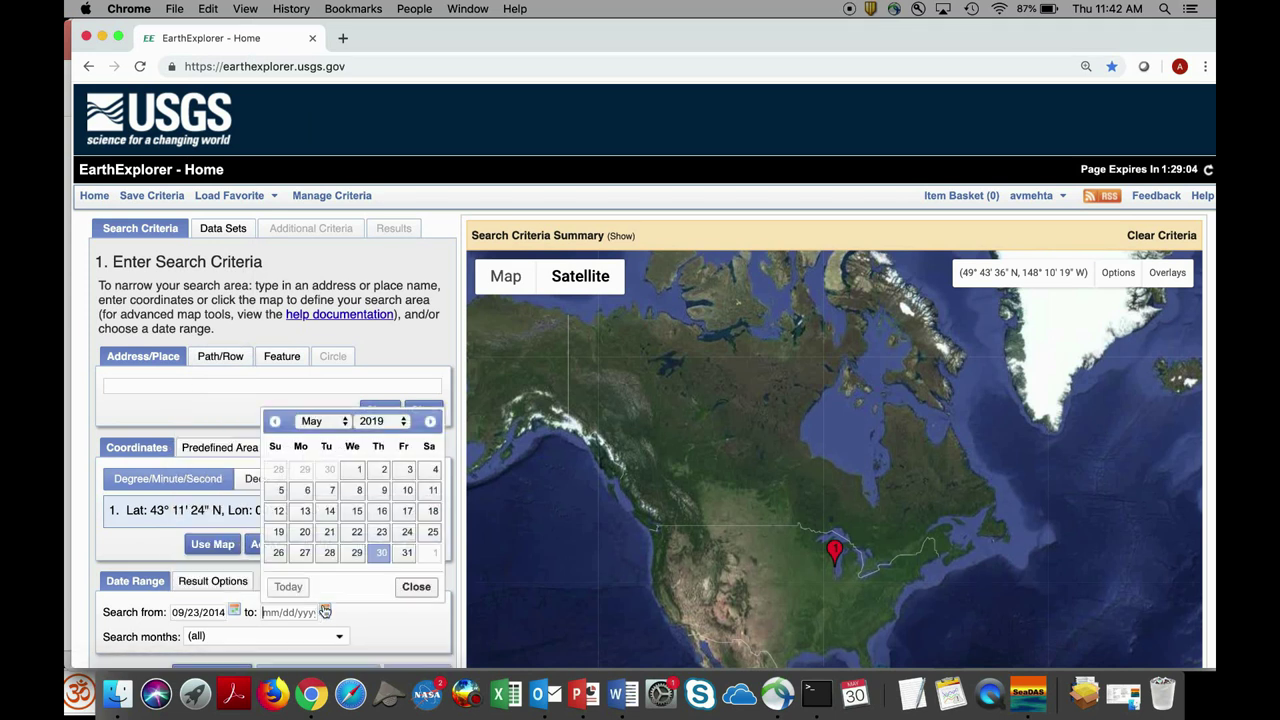
{"action": "left_click", "coordinate": [392, 424]}
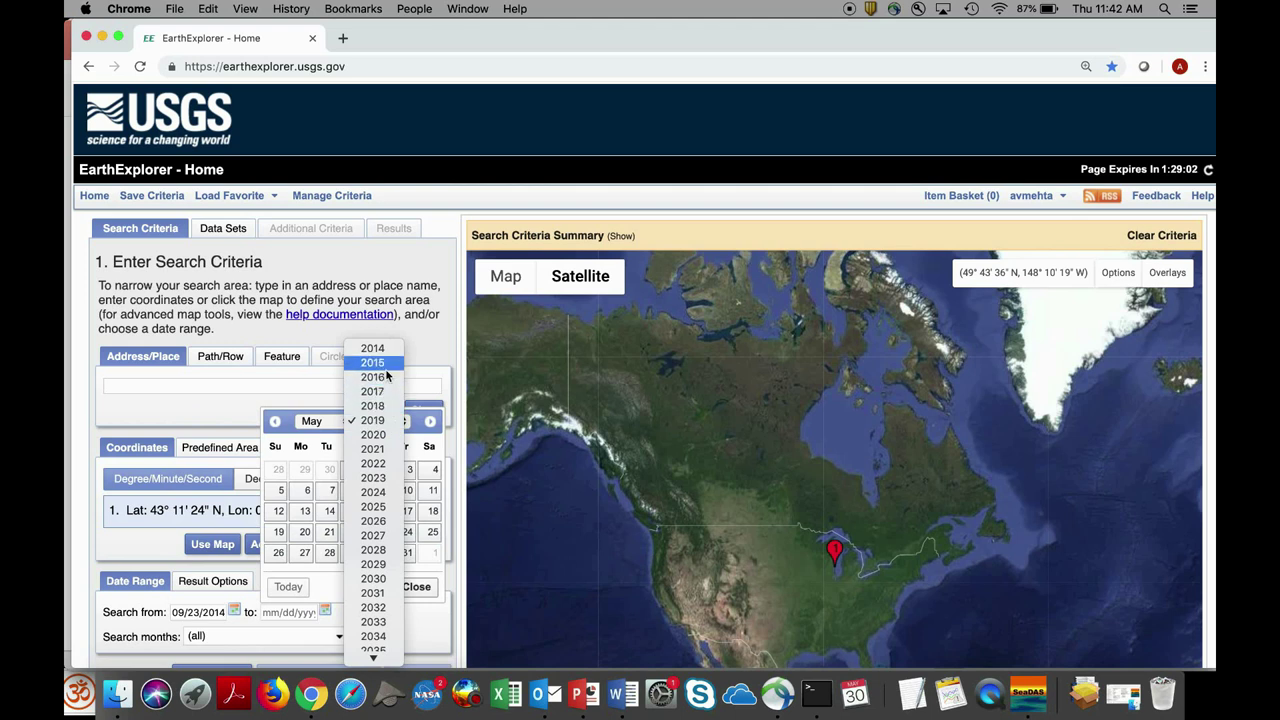
{"action": "left_click", "coordinate": [385, 352]}
{"action": "left_click", "coordinate": [344, 422]}
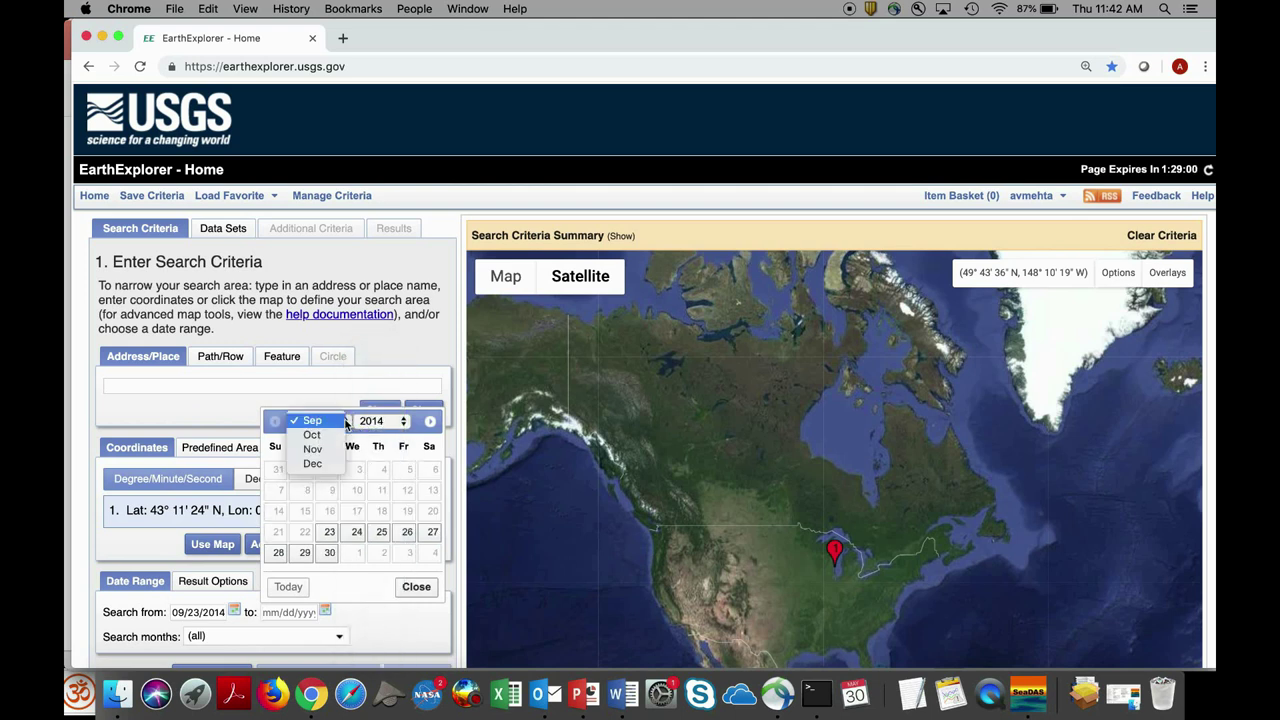
{"action": "left_click", "coordinate": [340, 421]}
{"action": "left_click", "coordinate": [329, 532]}
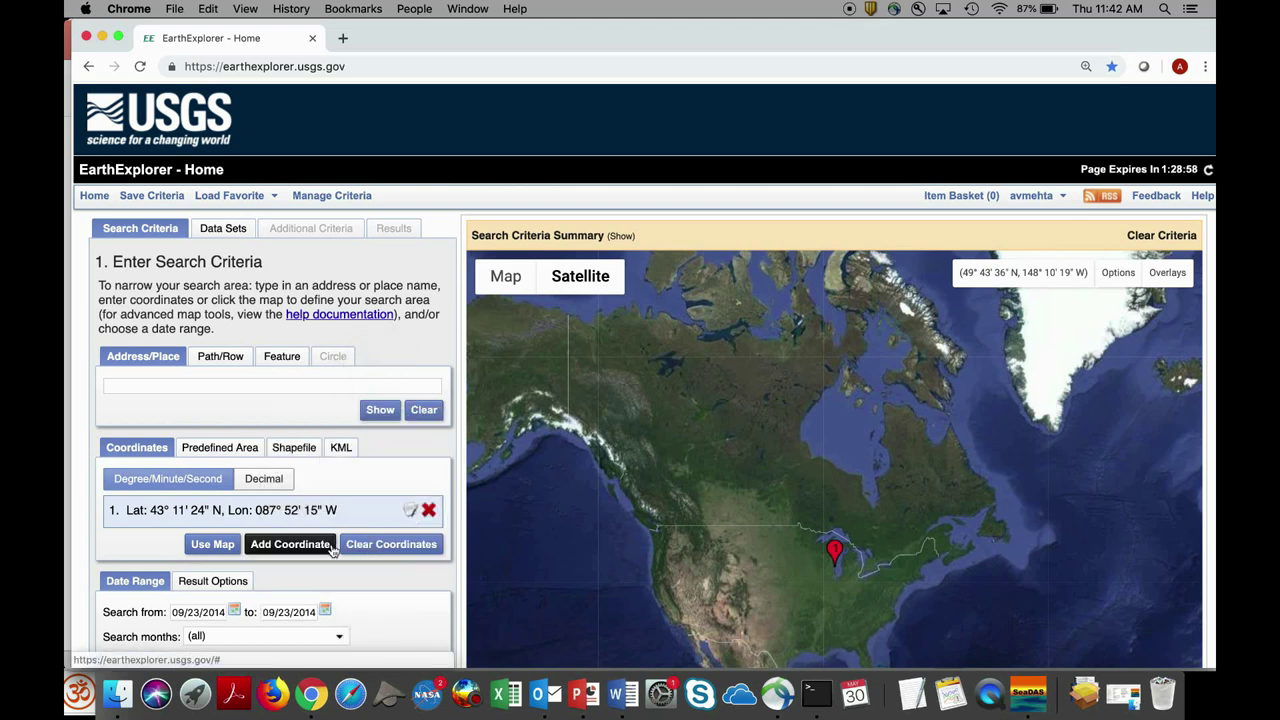
- Select the Landsat 8 OLI/TIRS C1 Level-1 data set under Landsat Collection 1 Level-1 and run the search
{"action": "scroll", "coordinate": [331, 545], "scroll_direction": "down", "scroll_amount": 3}
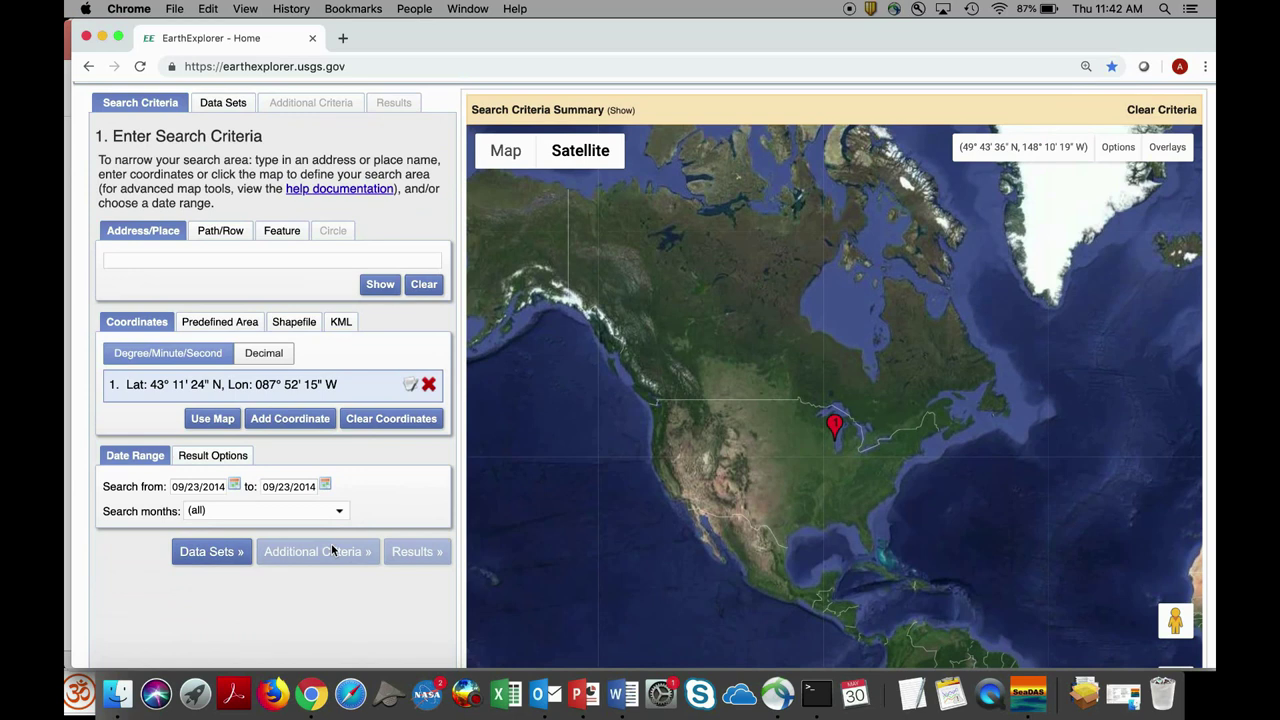
{"action": "left_click", "coordinate": [225, 553]}
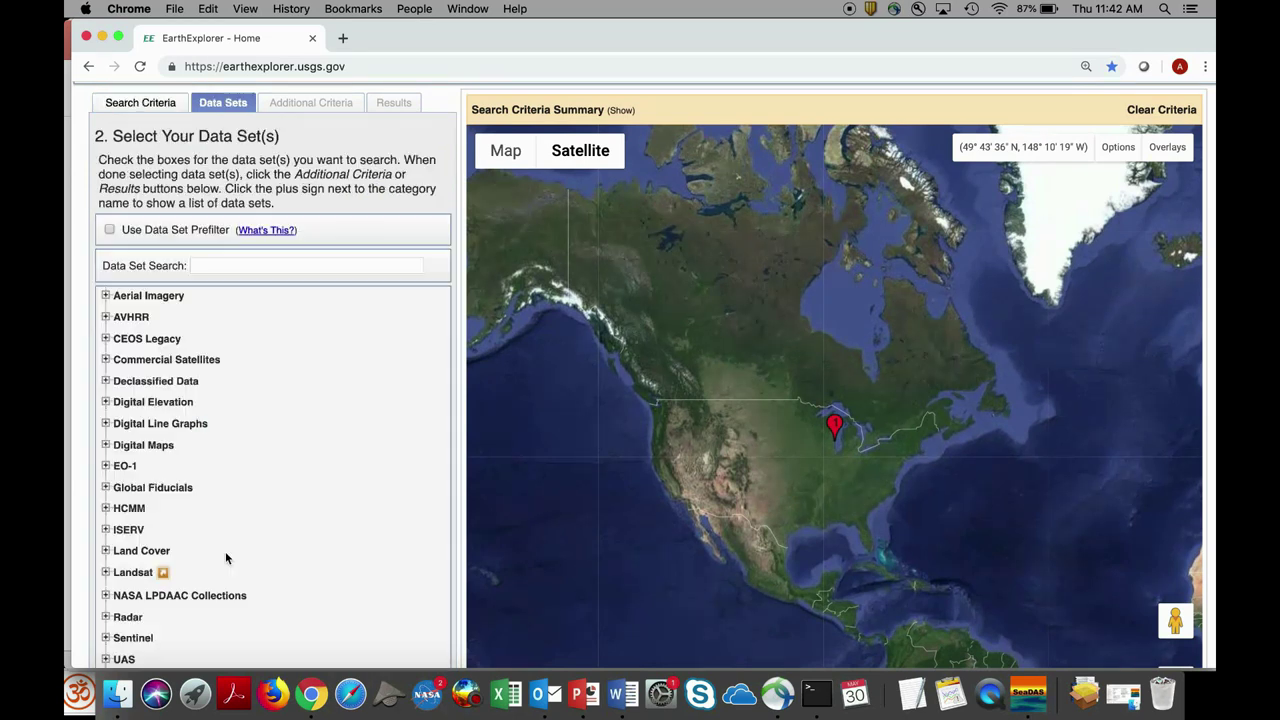
{"action": "scroll", "coordinate": [225, 551], "scroll_direction": "down", "scroll_amount": 5}
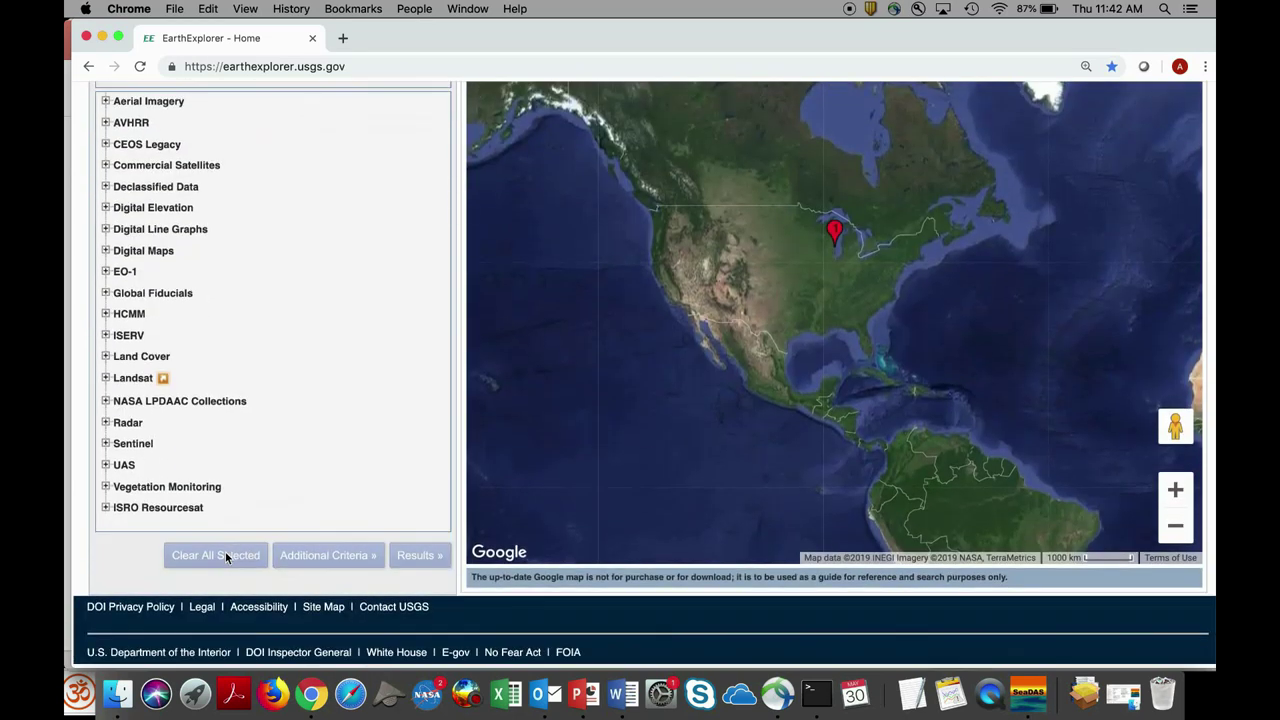
{"action": "left_click", "coordinate": [105, 380]}
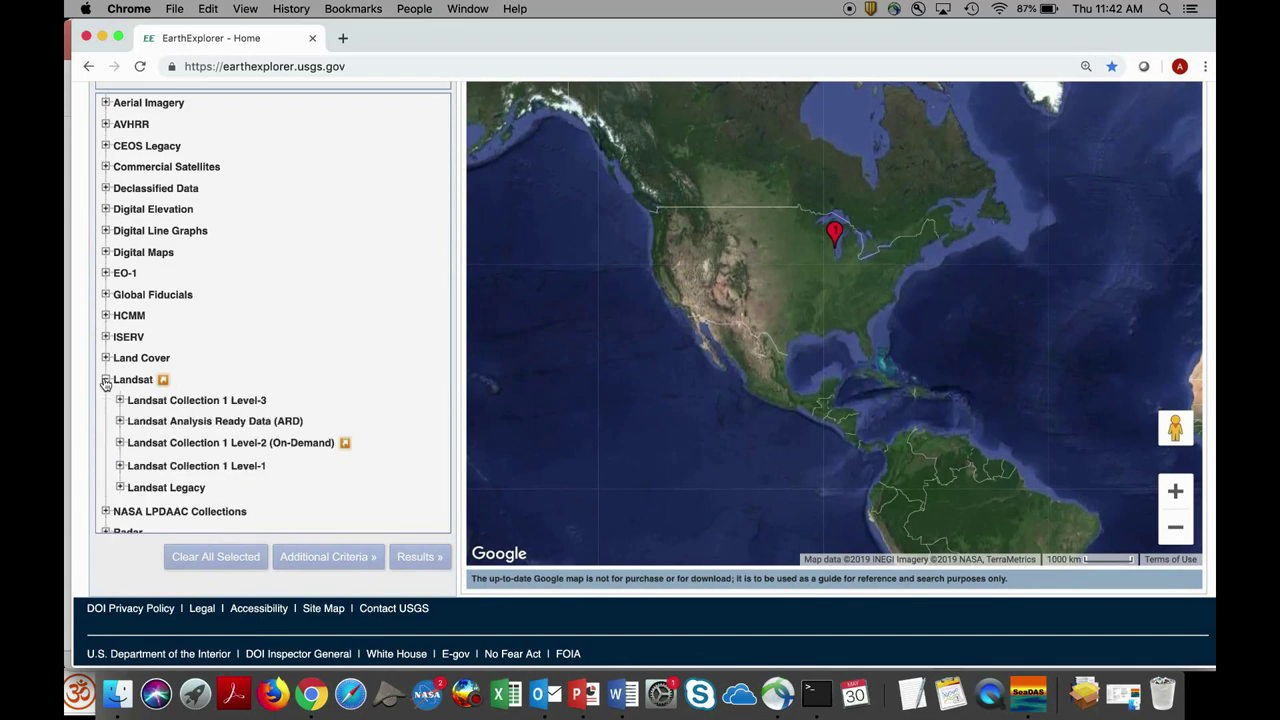
{"action": "left_click", "coordinate": [119, 467]}
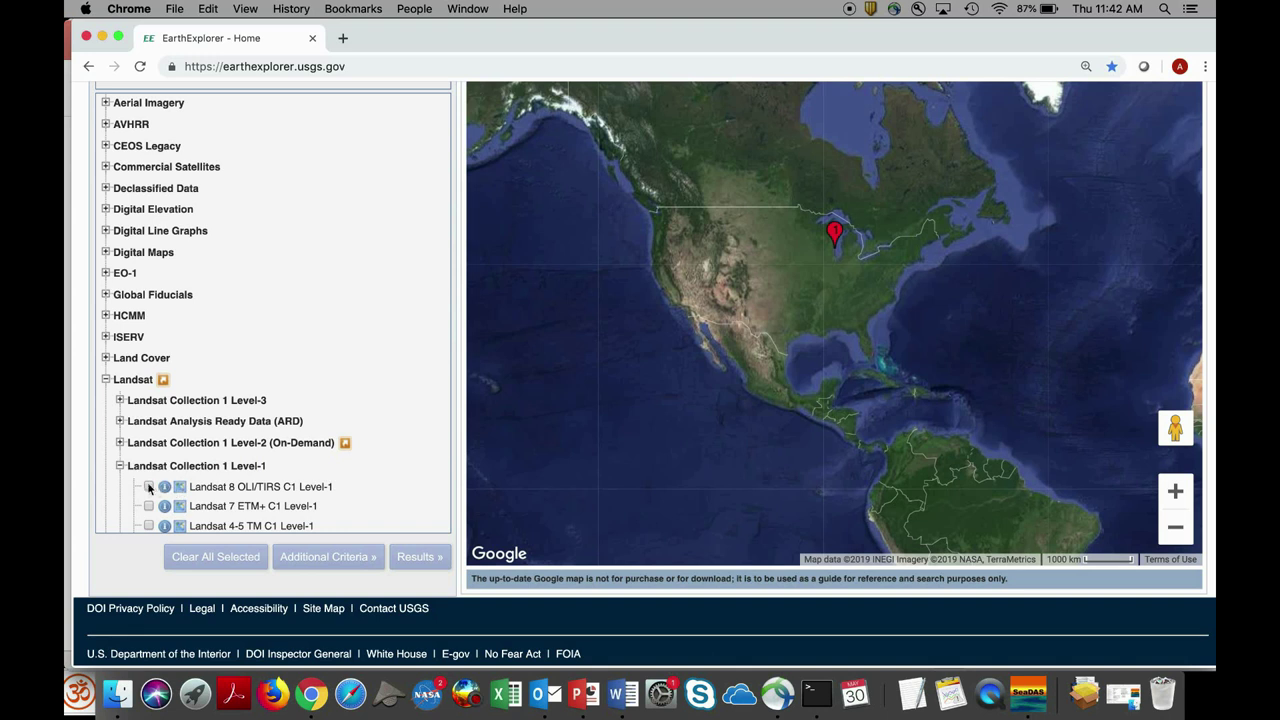
{"action": "left_click", "coordinate": [148, 486]}
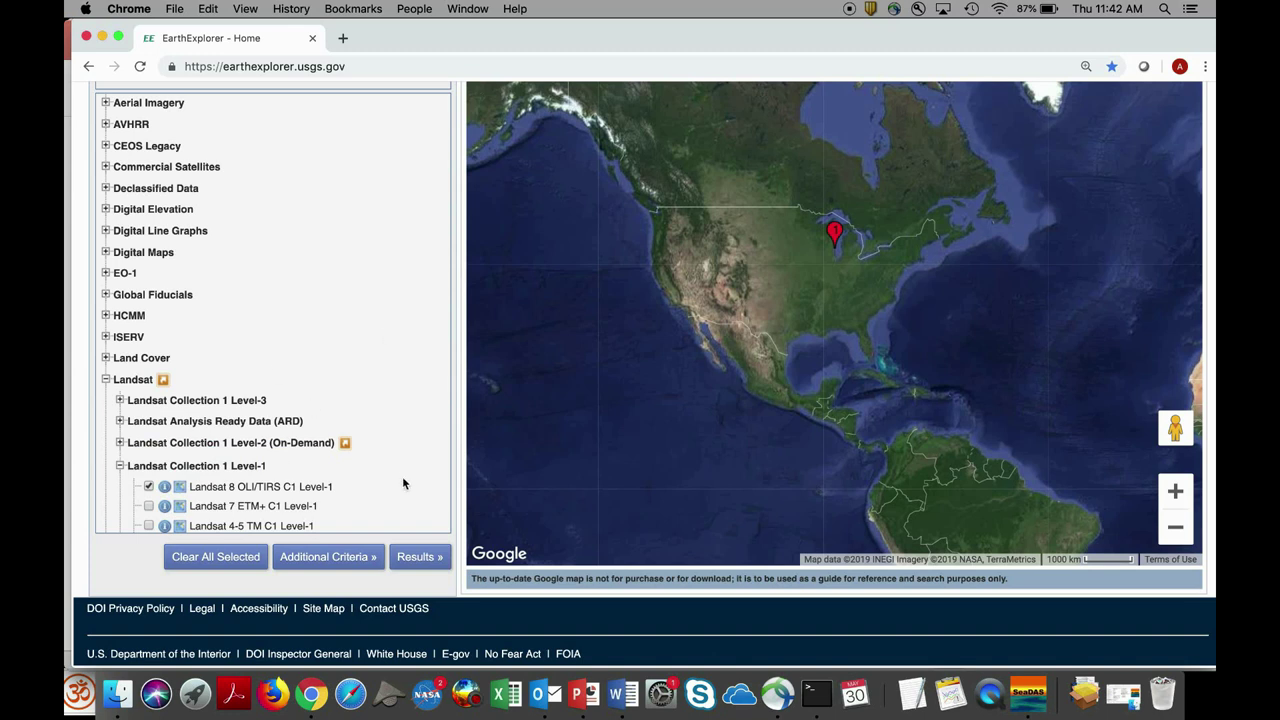
{"action": "left_click", "coordinate": [412, 556]}
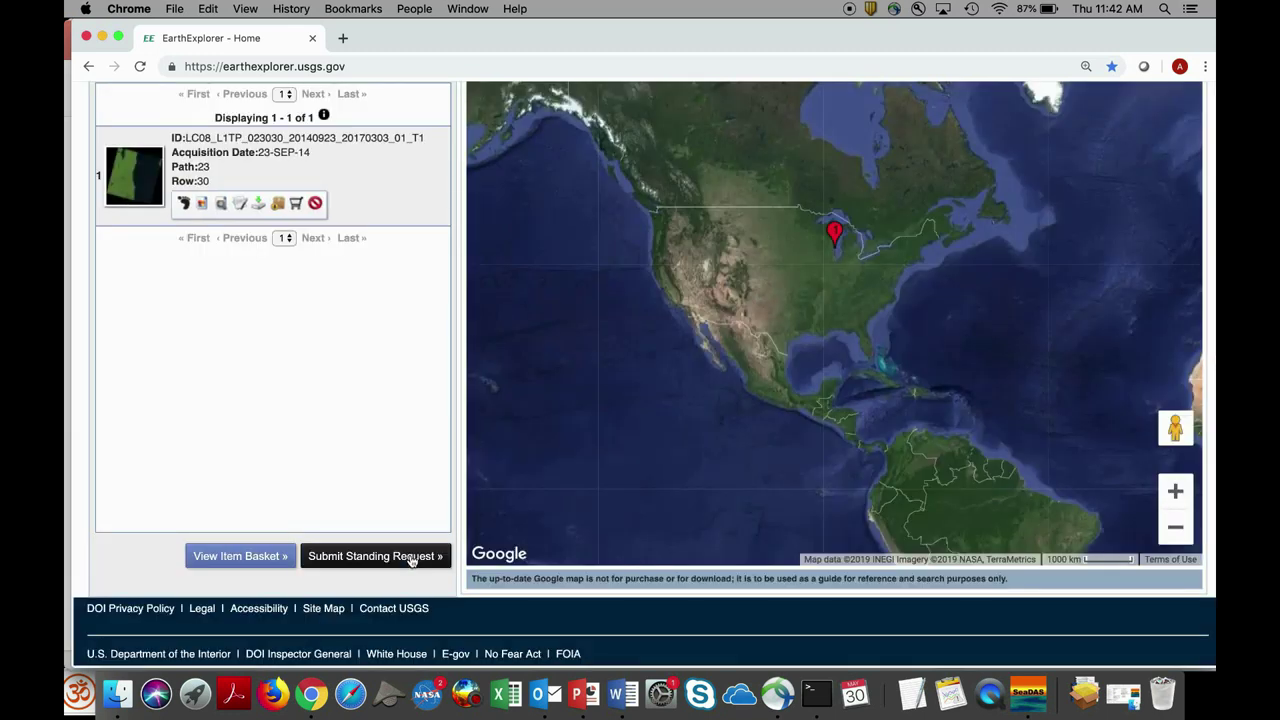
- Show the found scene's footprint on the map and view its full-size natural color preview
{"action": "left_click", "coordinate": [183, 205]}
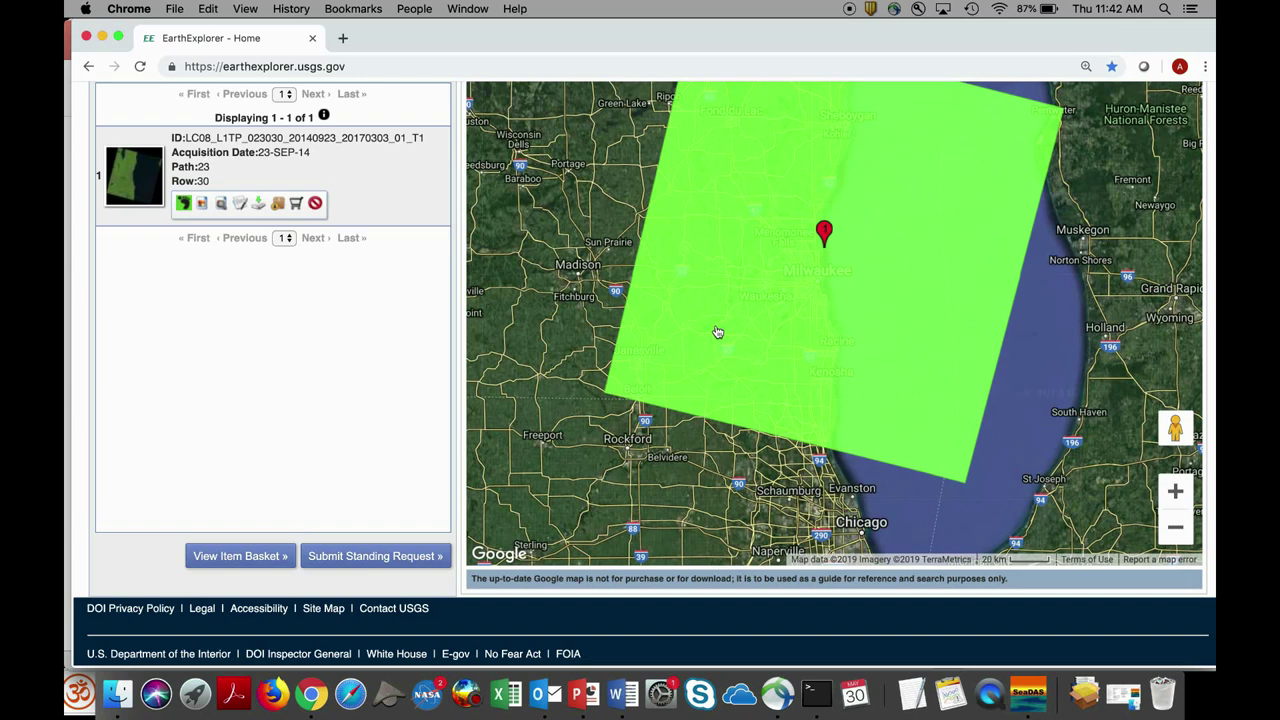
{"action": "left_click", "coordinate": [135, 188]}
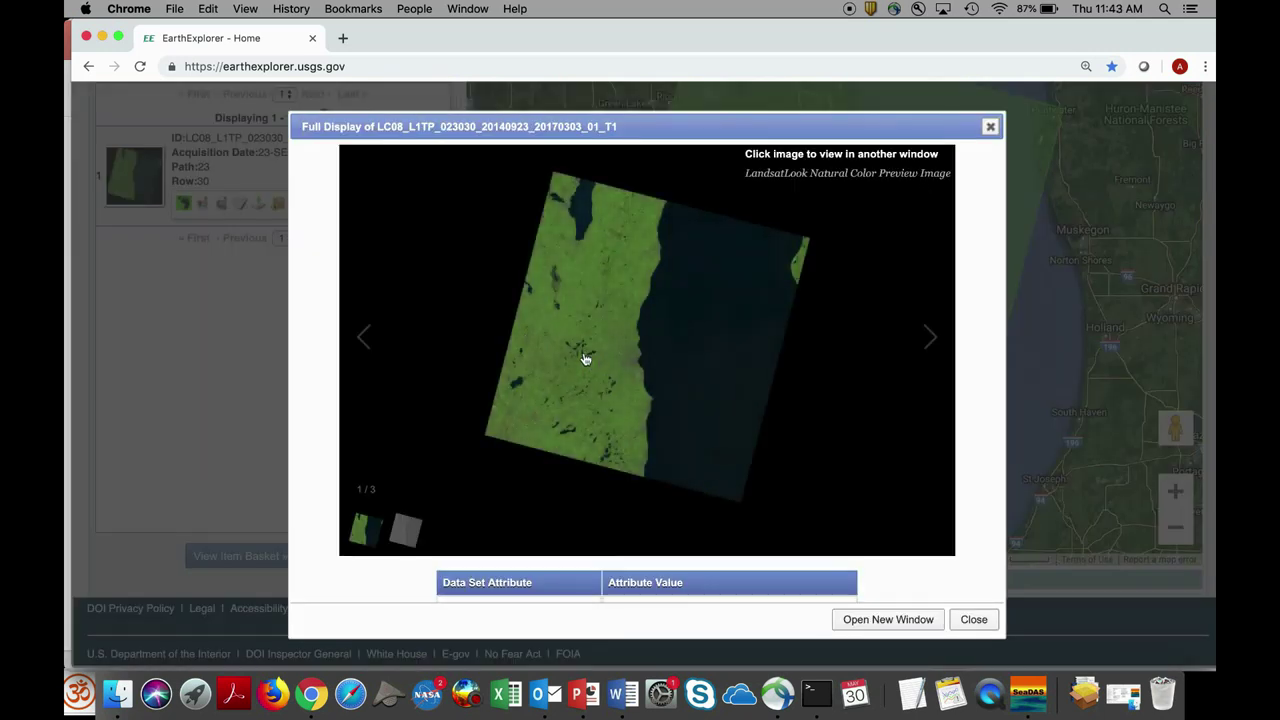
{"action": "left_click", "coordinate": [990, 128]}
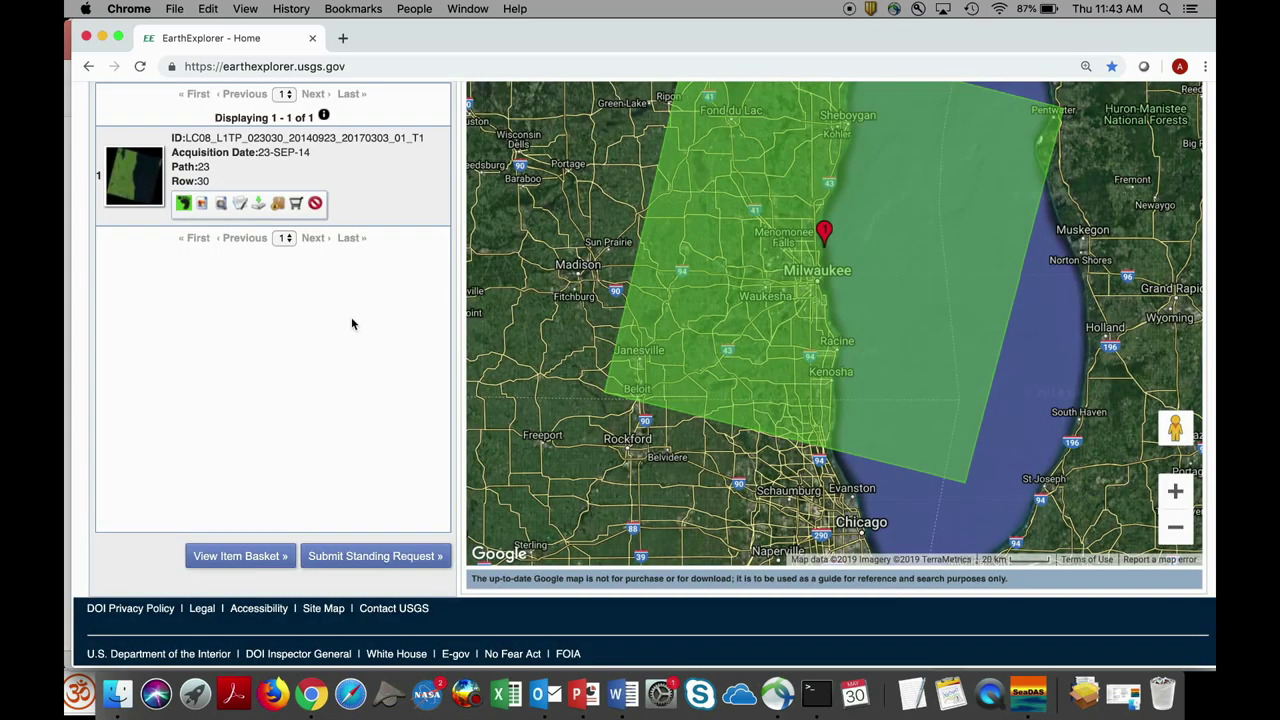
- Open the scene's download options and request the Level-1 GeoTIFF Data Product
{"action": "left_click", "coordinate": [260, 205]}
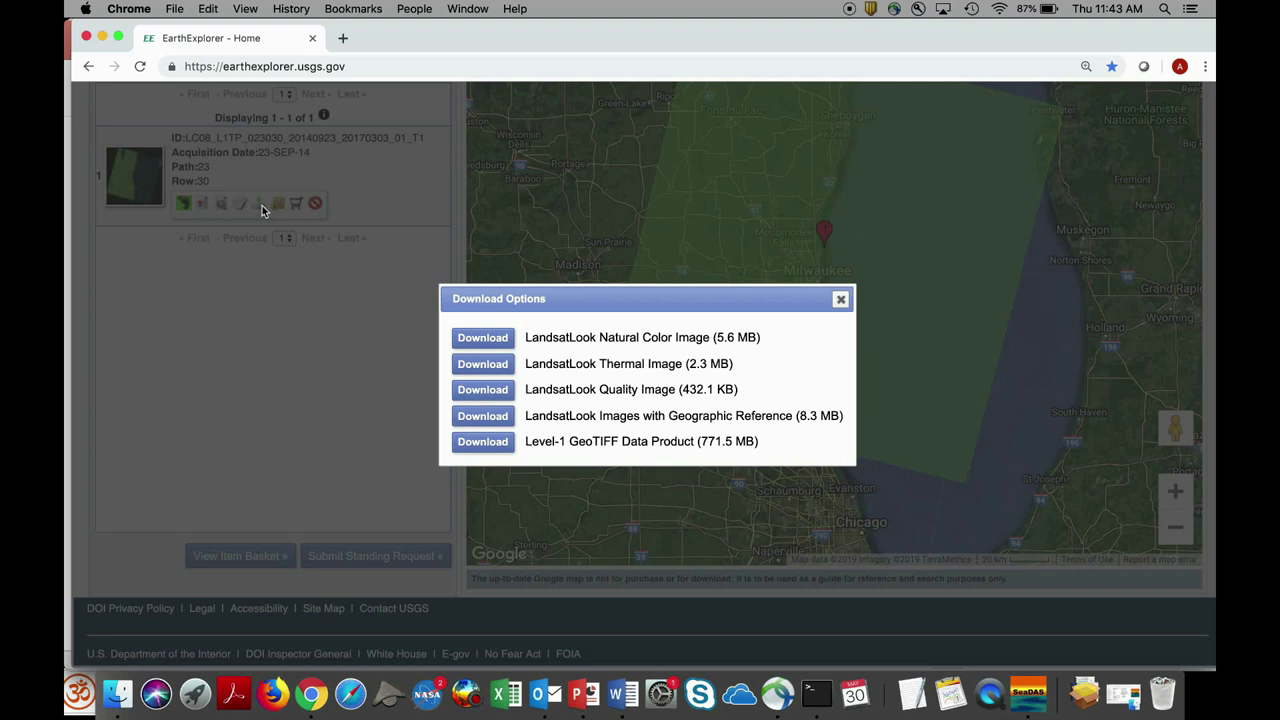
{"action": "left_click", "coordinate": [505, 446]}
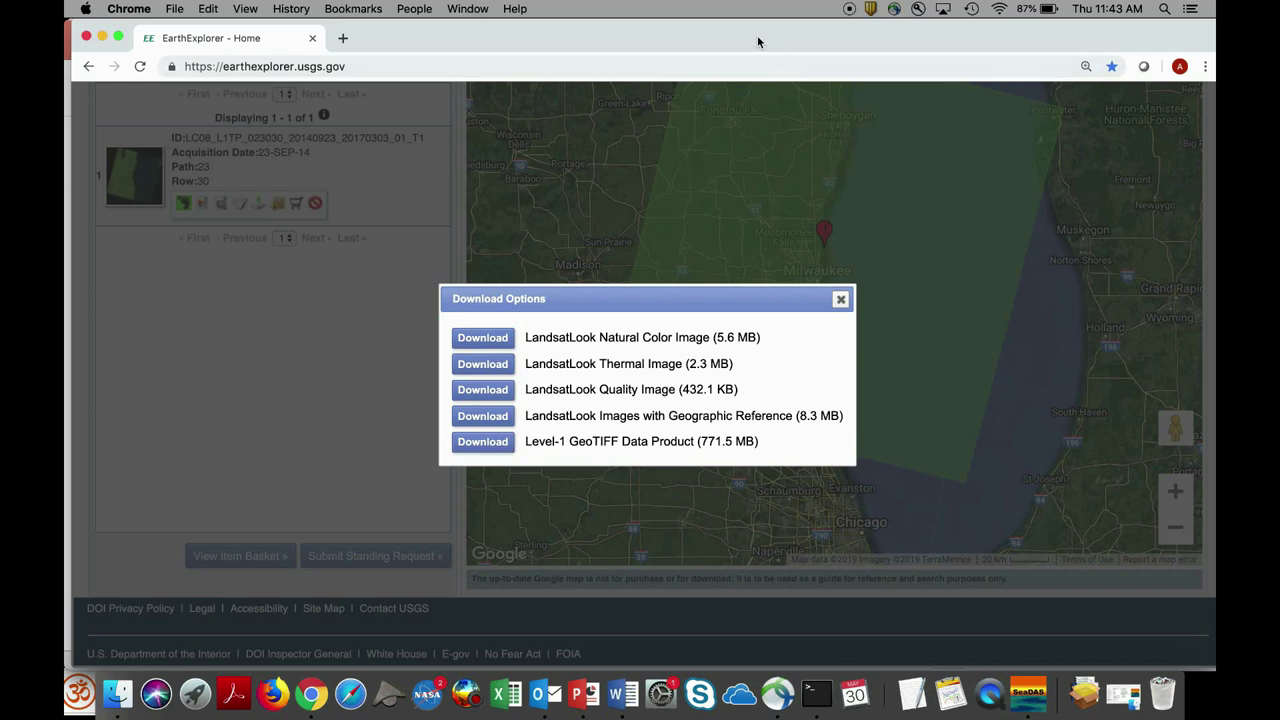
- Clear the open windows off the desktop and examine the band files in the extracted LC08_L1TP_023030_20140923_20170303_01_T1 folder
{"action": "left_click", "coordinate": [103, 38]}
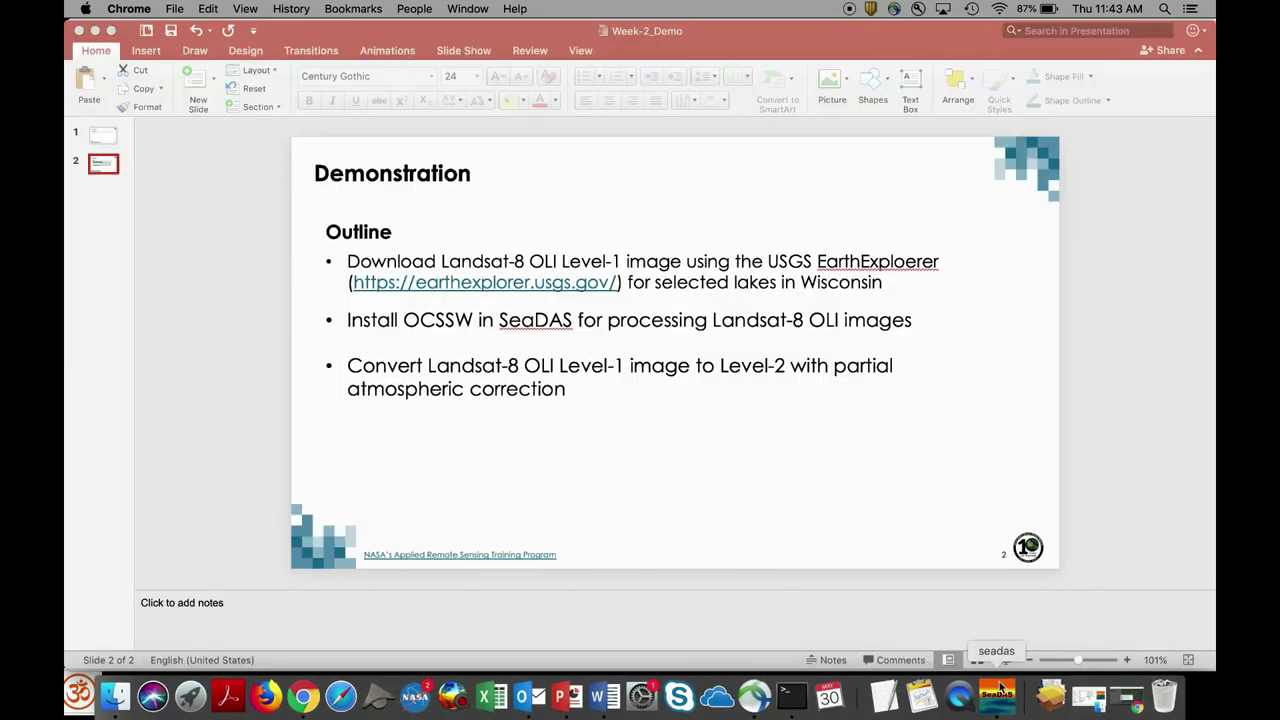
{"action": "left_click_drag", "start_coordinate": [907, 37], "coordinate": [380, 399]}
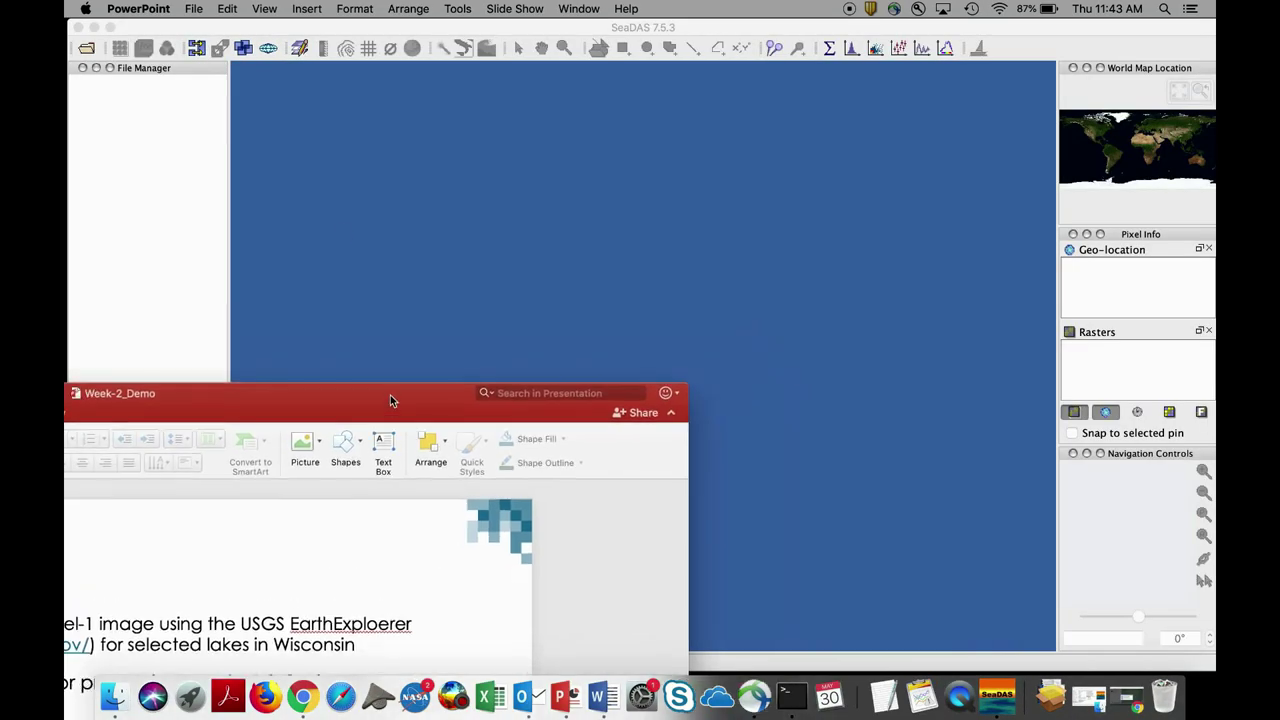
{"action": "left_click", "coordinate": [95, 27]}
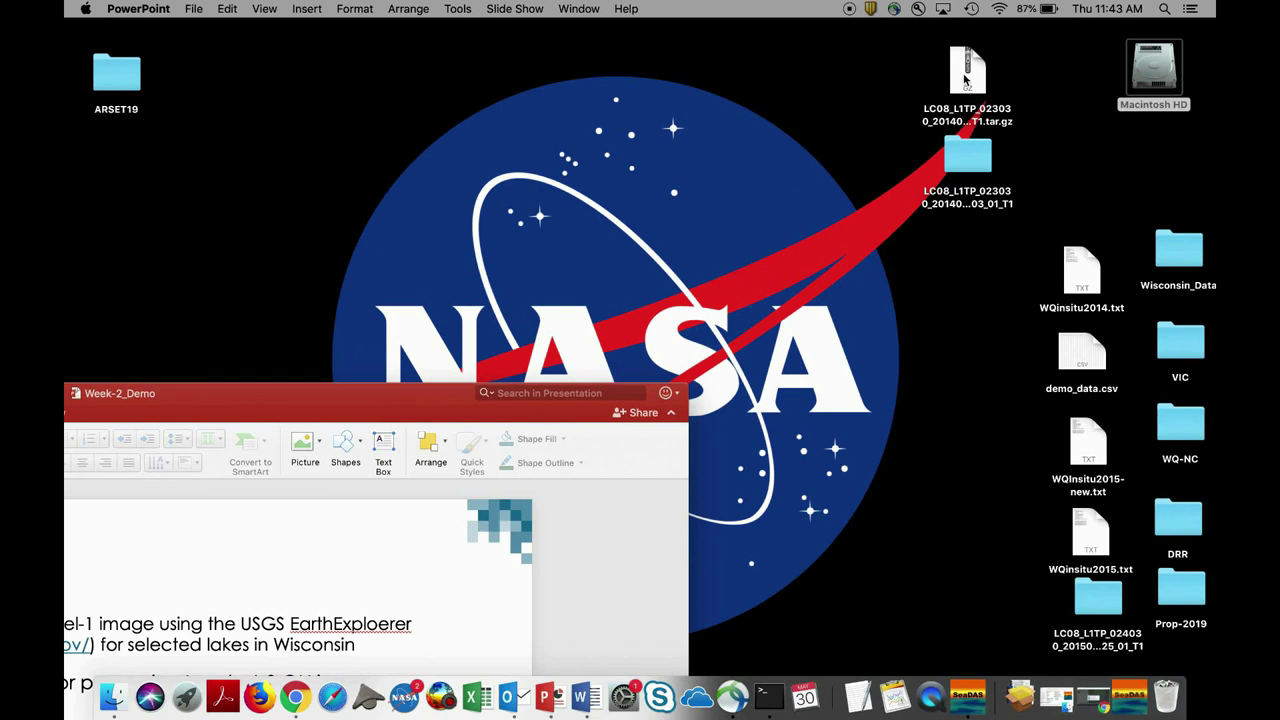
{"action": "double_click", "coordinate": [962, 168]}
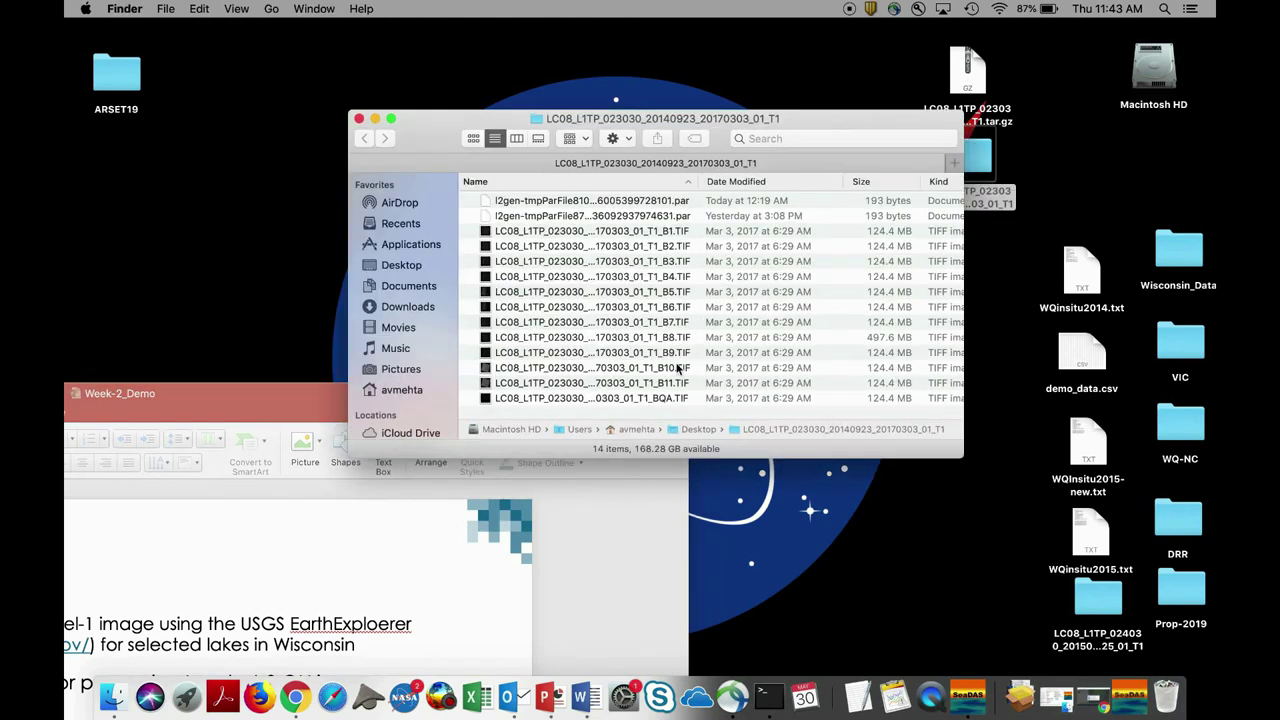
{"action": "scroll", "coordinate": [679, 370], "scroll_direction": "down", "scroll_amount": 2}
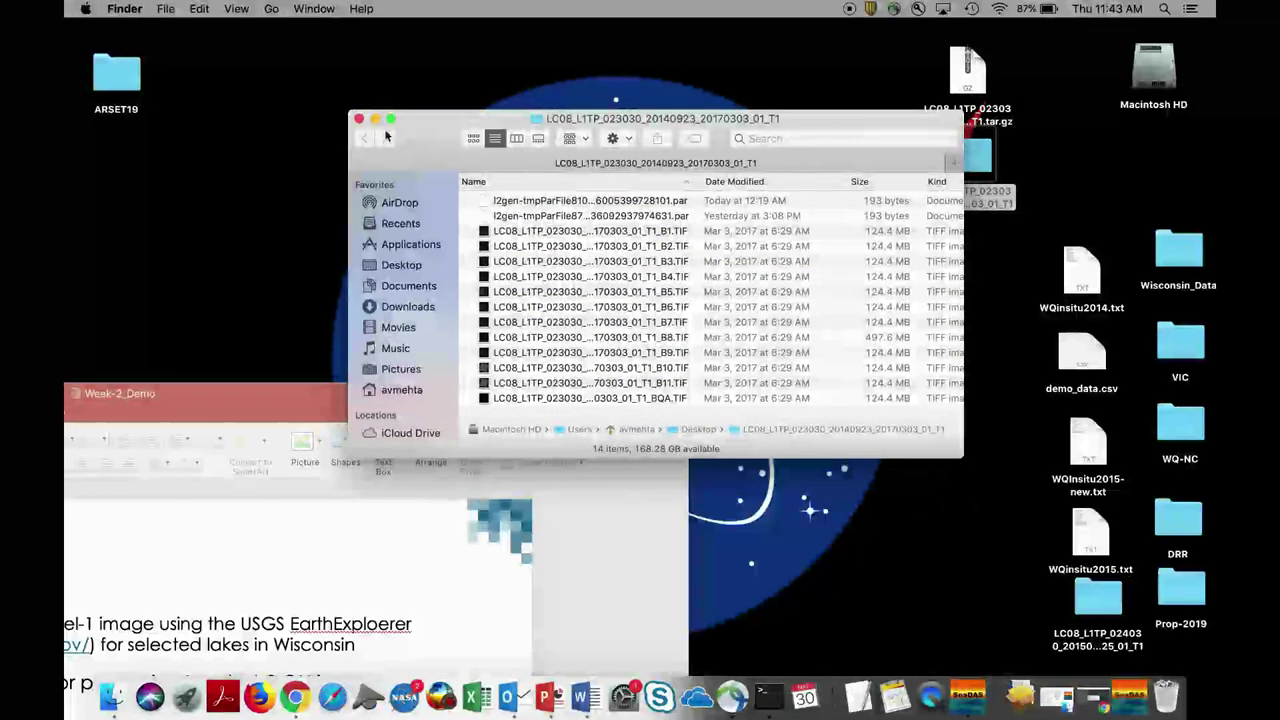
{"action": "key", "text": "super+w"}
- Switch to SeaDAS and review the OCSSW processing software installer with Clean Install selected, then cancel without running it
{"action": "double_click", "coordinate": [590, 414]}
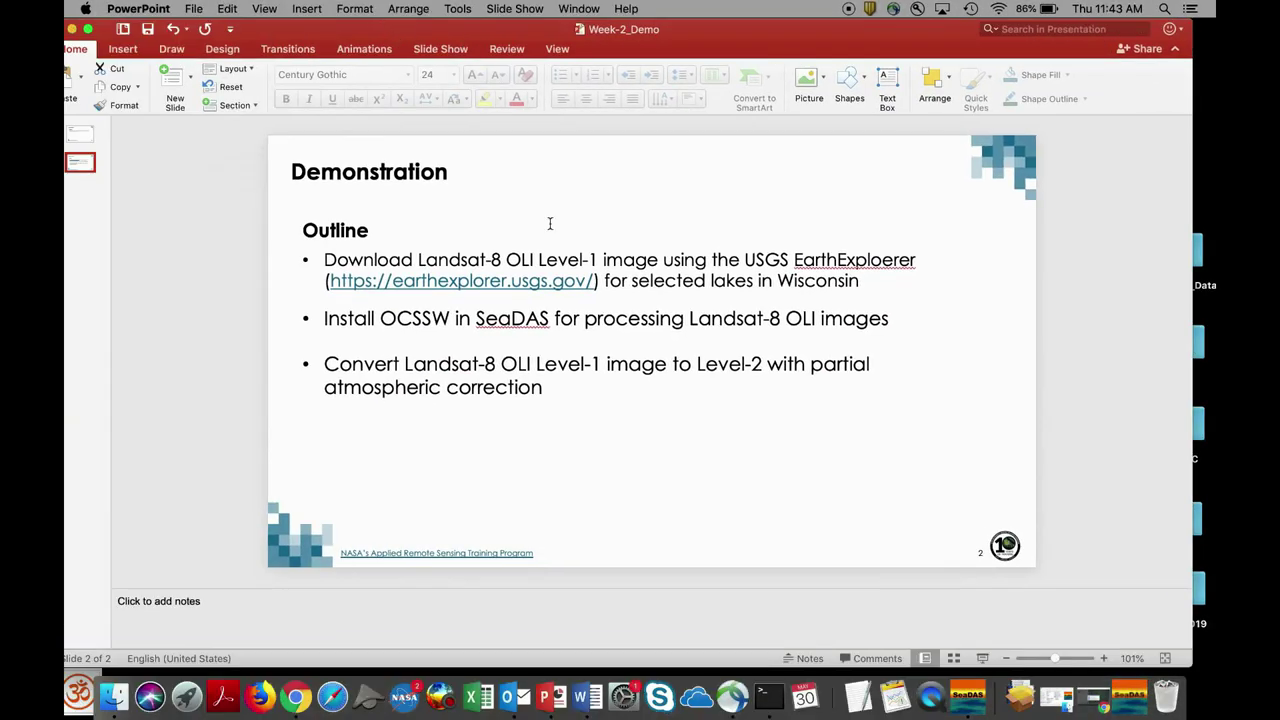
{"action": "left_click", "coordinate": [968, 697]}
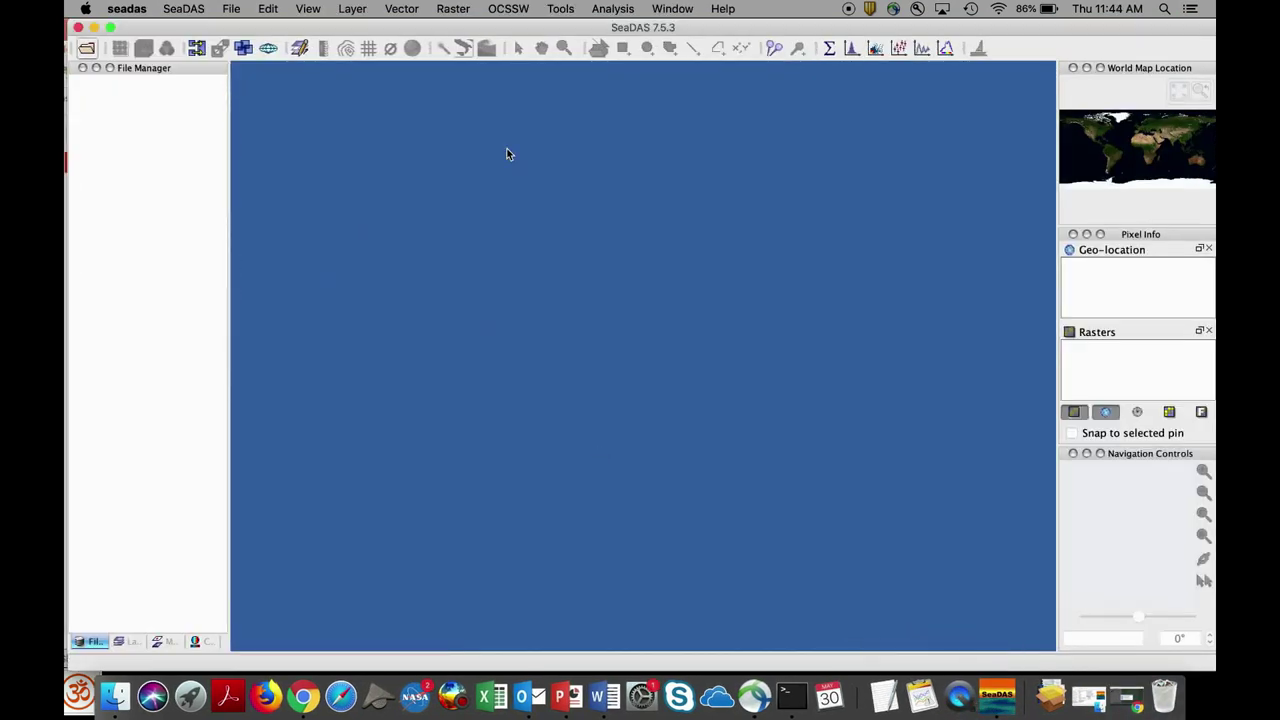
{"action": "left_click", "coordinate": [510, 10]}
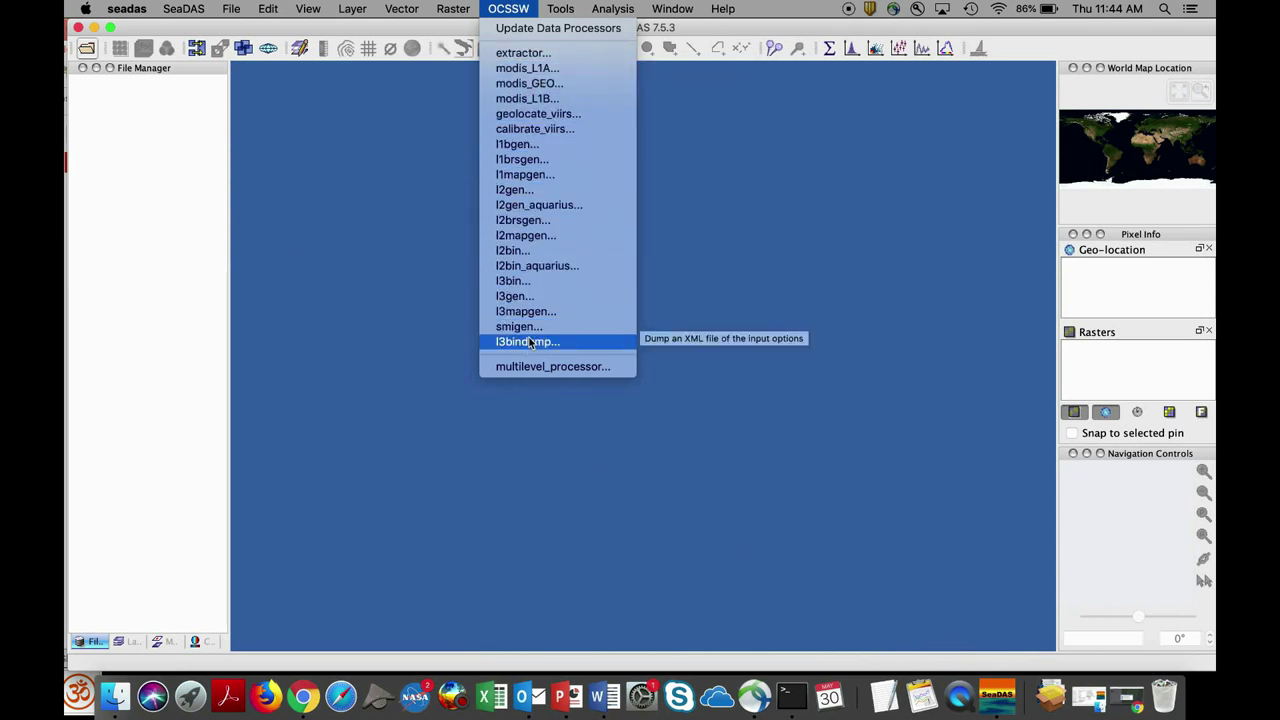
{"action": "left_click", "coordinate": [553, 30]}
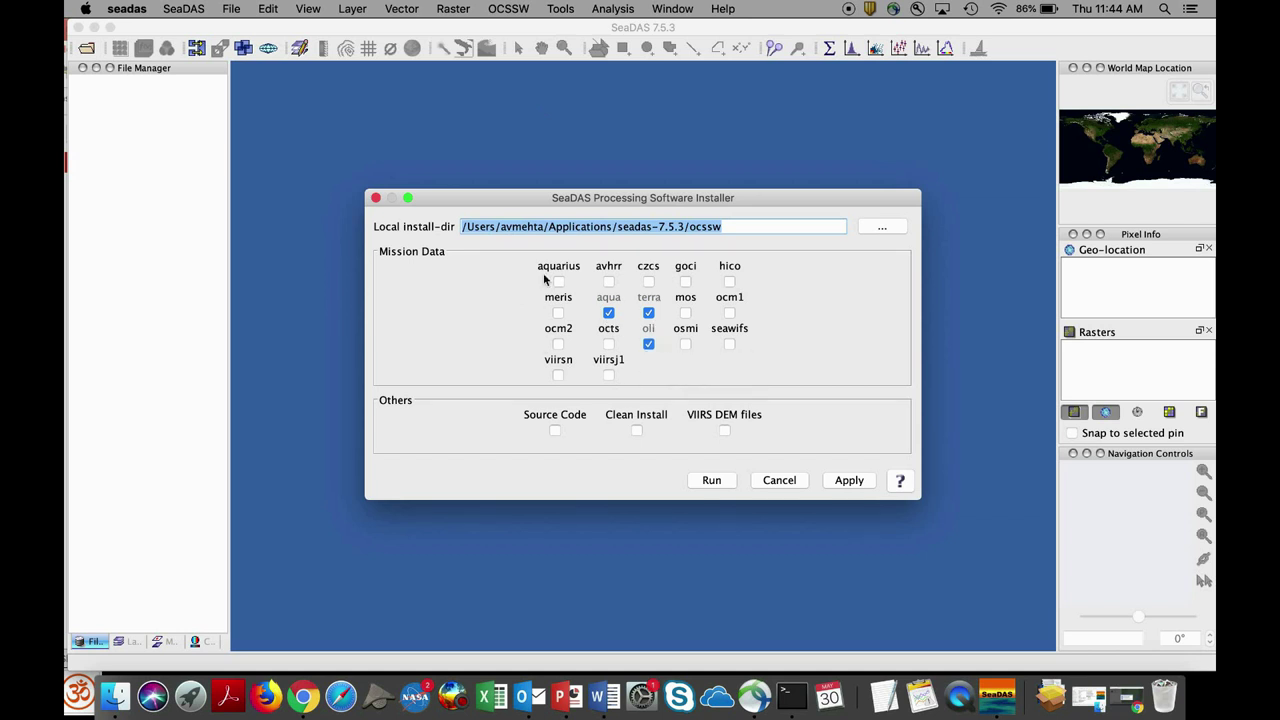
{"action": "left_click", "coordinate": [637, 431]}
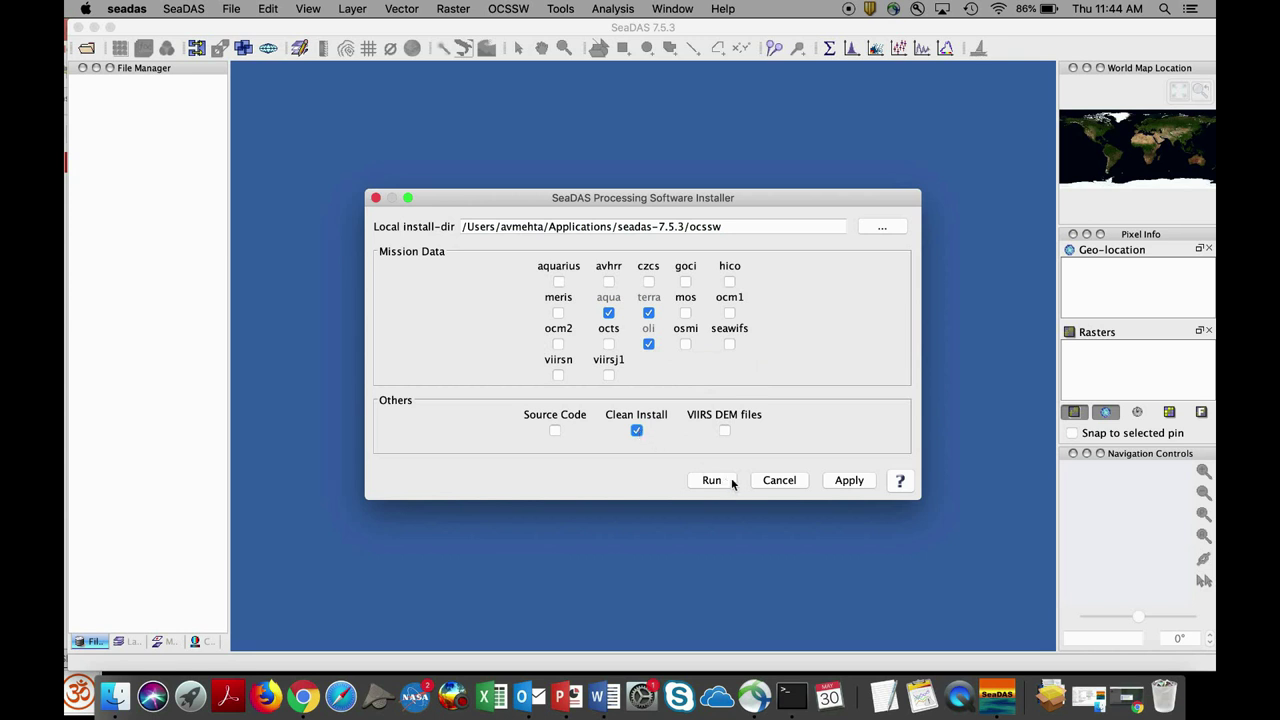
{"action": "left_click", "coordinate": [778, 481]}
{"action": "left_click", "coordinate": [510, 8]}
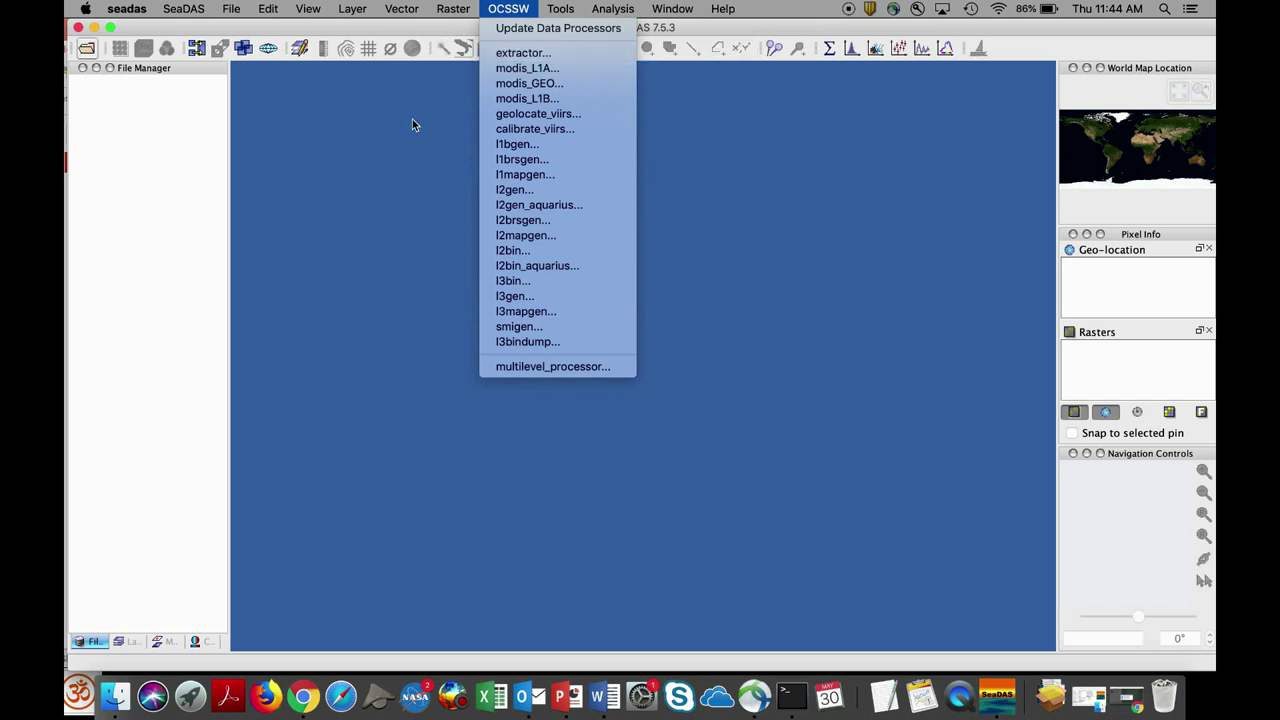
{"action": "left_click", "coordinate": [370, 151]}
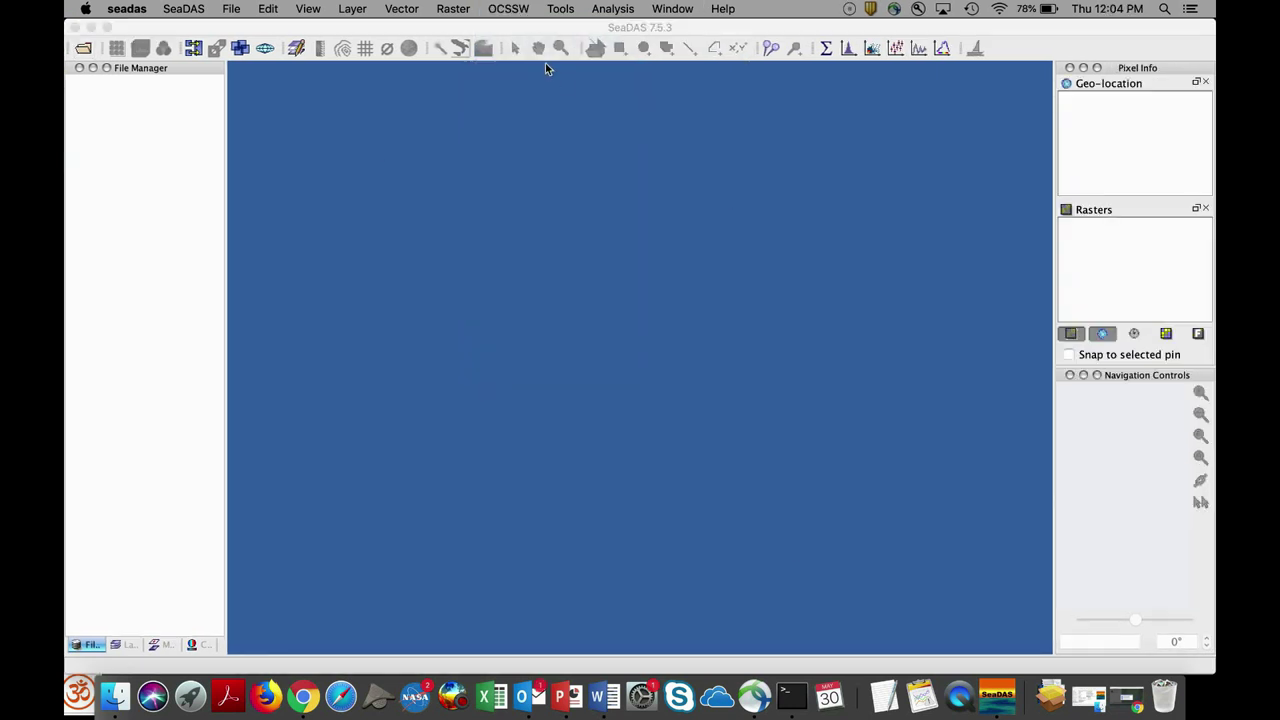
- Open the l2gen processor and browse for its input file in the Desktop folder LC08_L1TP_023030_20140923_20170303_01_T1
{"action": "left_click", "coordinate": [516, 8]}
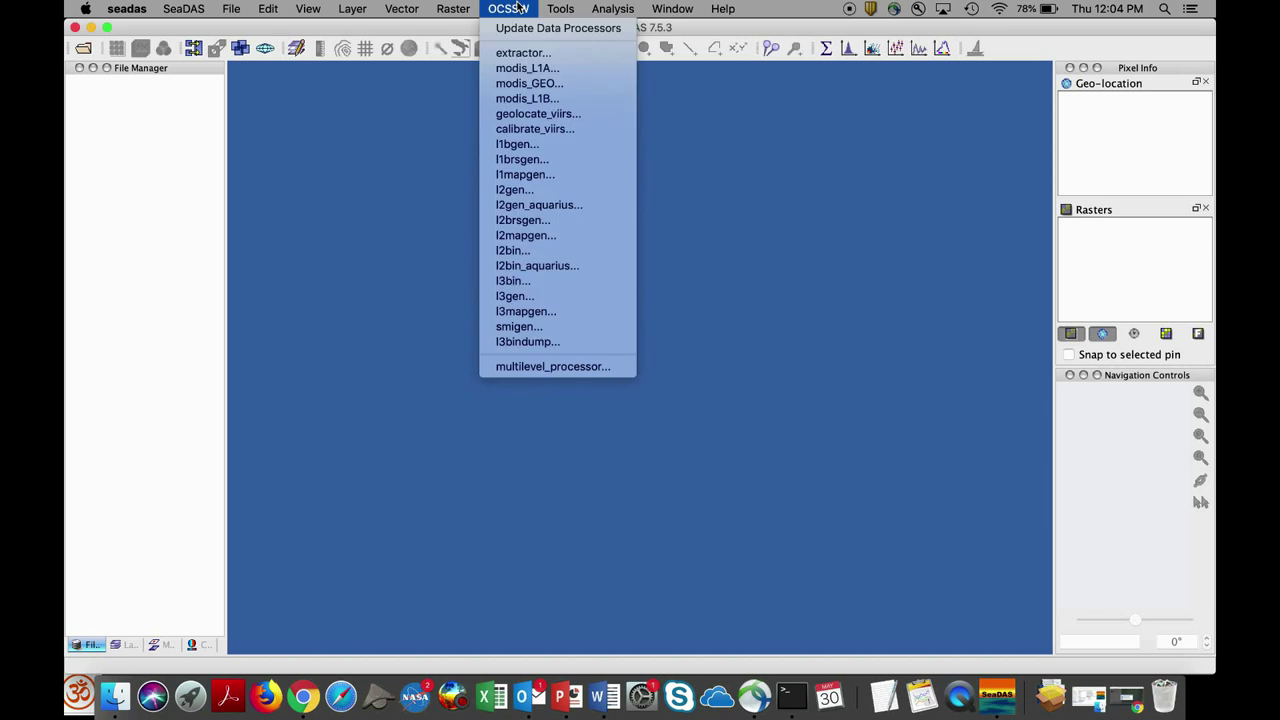
{"action": "left_click", "coordinate": [516, 197]}
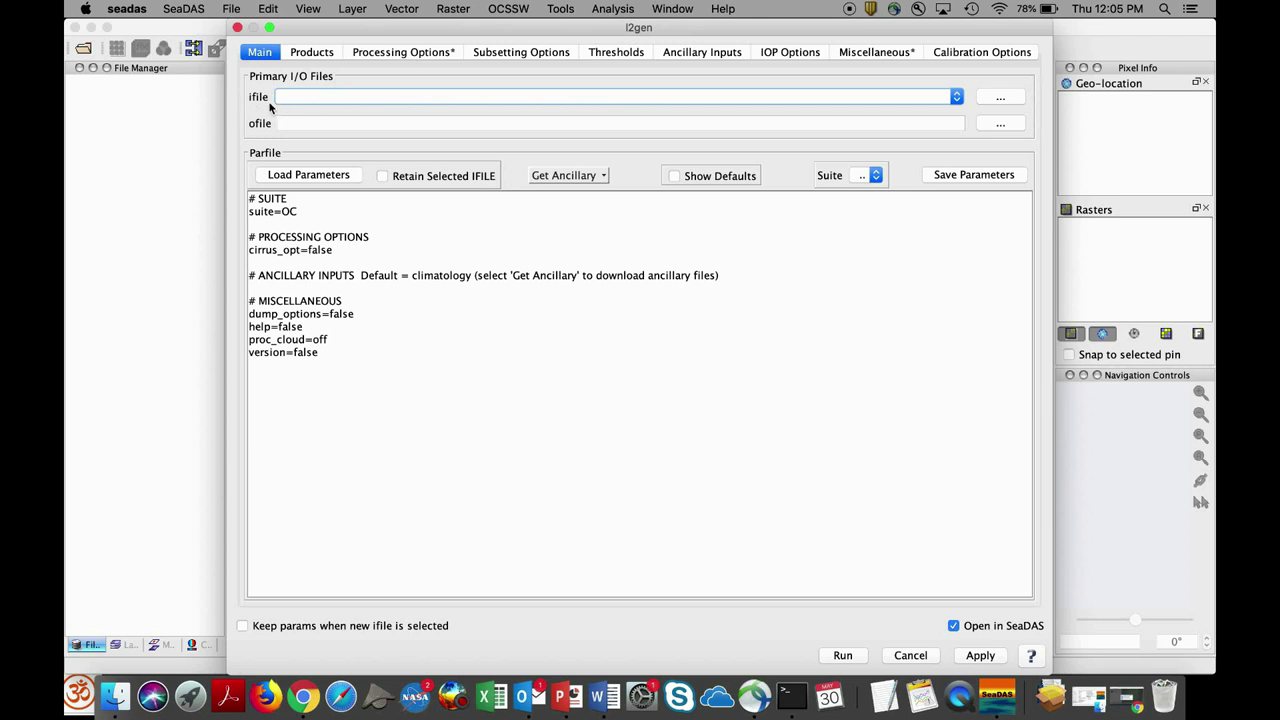
{"action": "left_click", "coordinate": [1000, 97]}
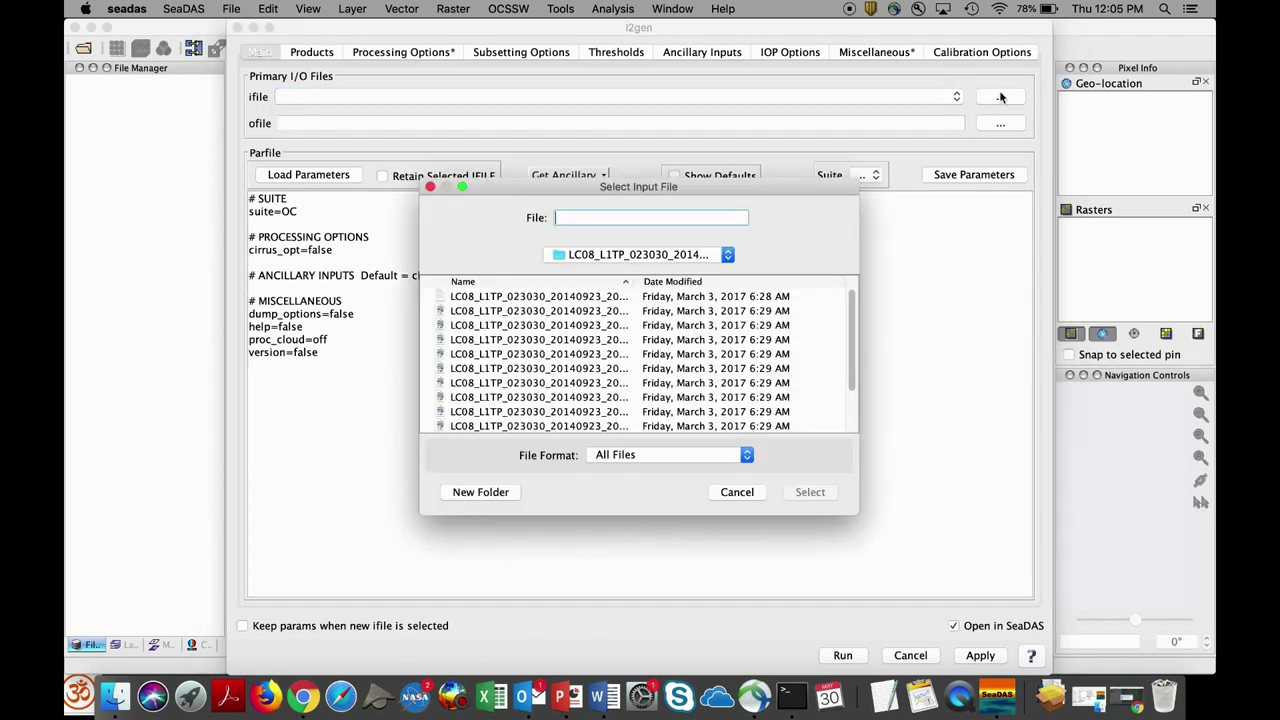
{"action": "left_click", "coordinate": [668, 256]}
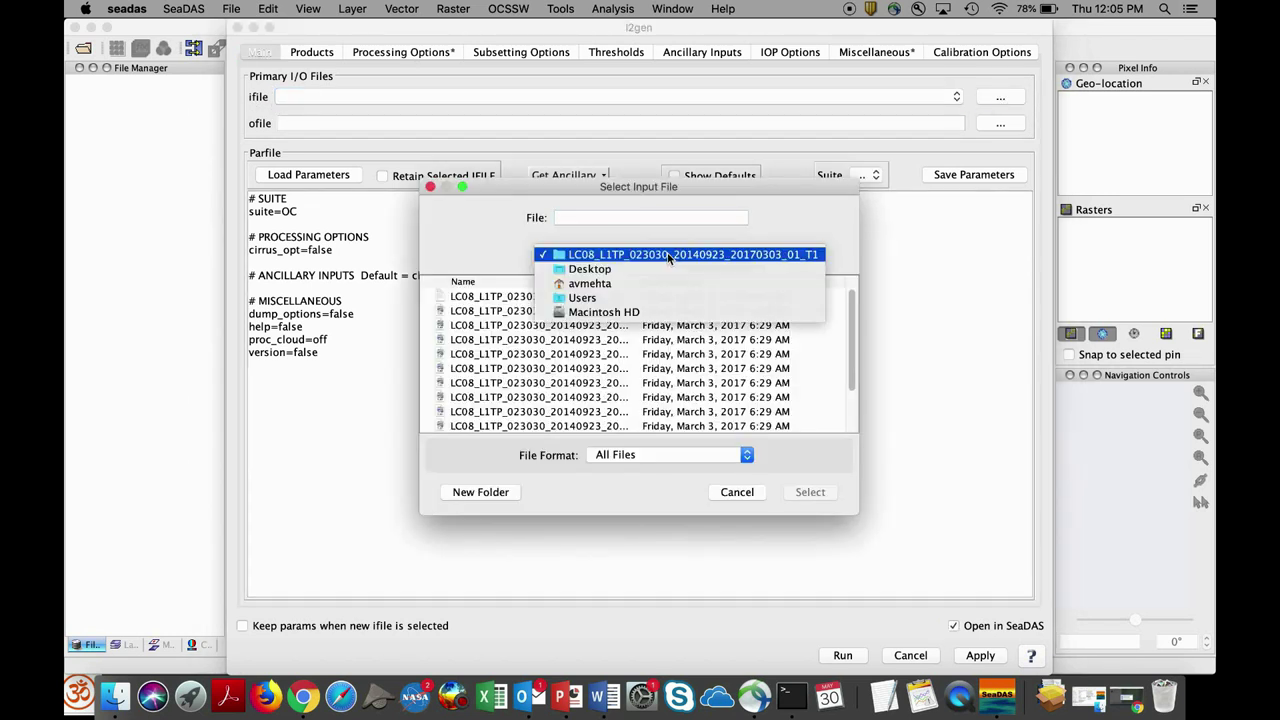
{"action": "left_click", "coordinate": [636, 269]}
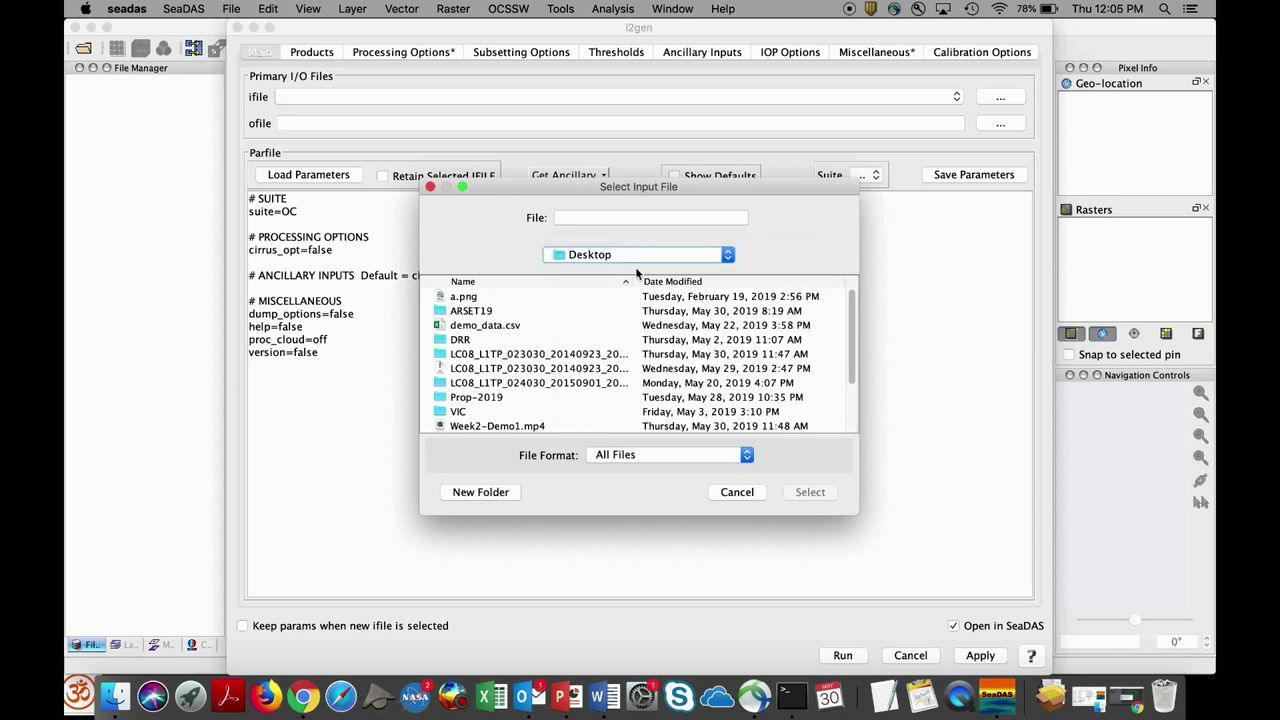
{"action": "left_click", "coordinate": [561, 355]}
{"action": "double_click", "coordinate": [560, 355]}
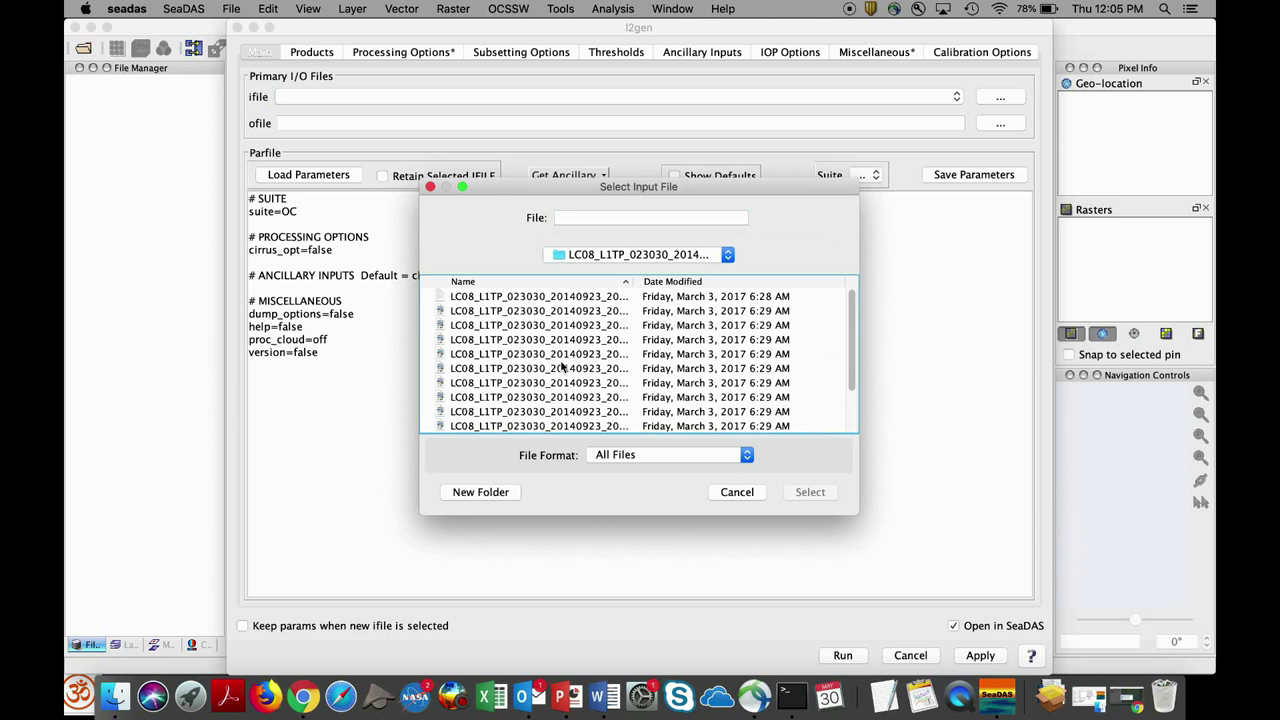
- Choose LC08_L1TP_023030_20140923_20170303_01_T1_MTL.txt as the l2gen input file and request the ancillary data
{"action": "scroll", "coordinate": [561, 368], "scroll_direction": "down", "scroll_amount": 3}
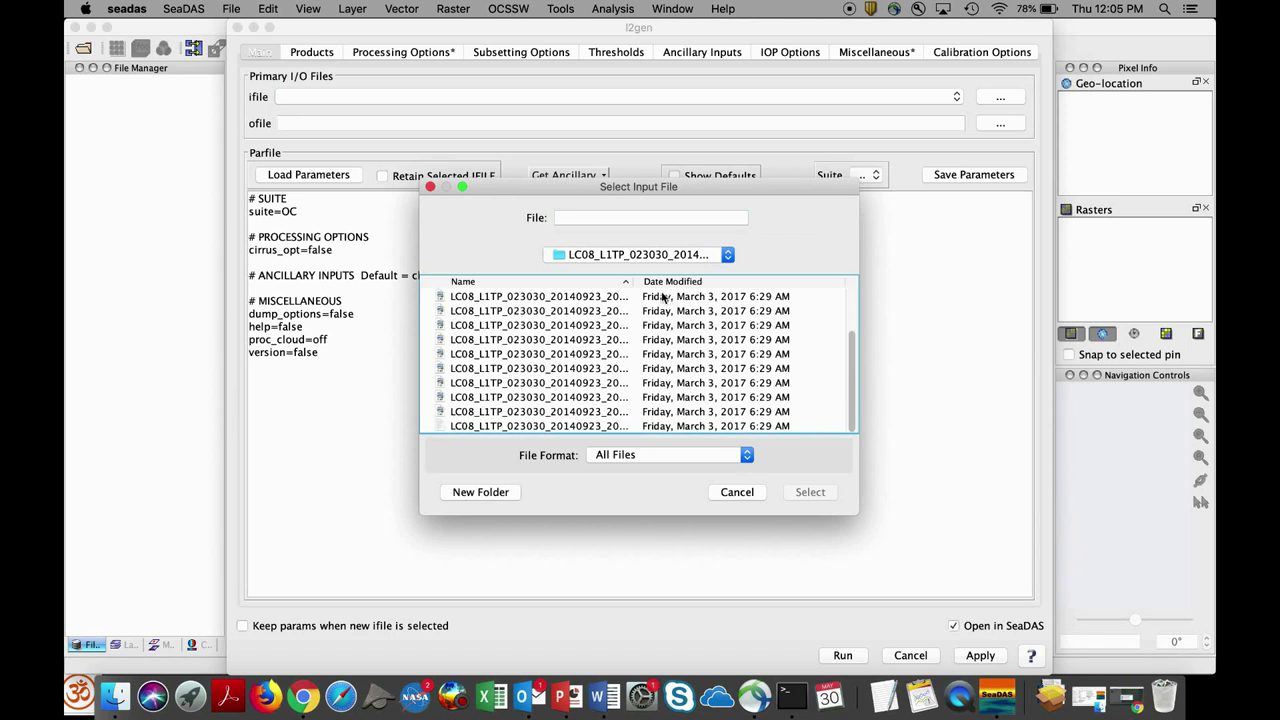
{"action": "left_click_drag", "start_coordinate": [631, 281], "coordinate": [771, 281]}
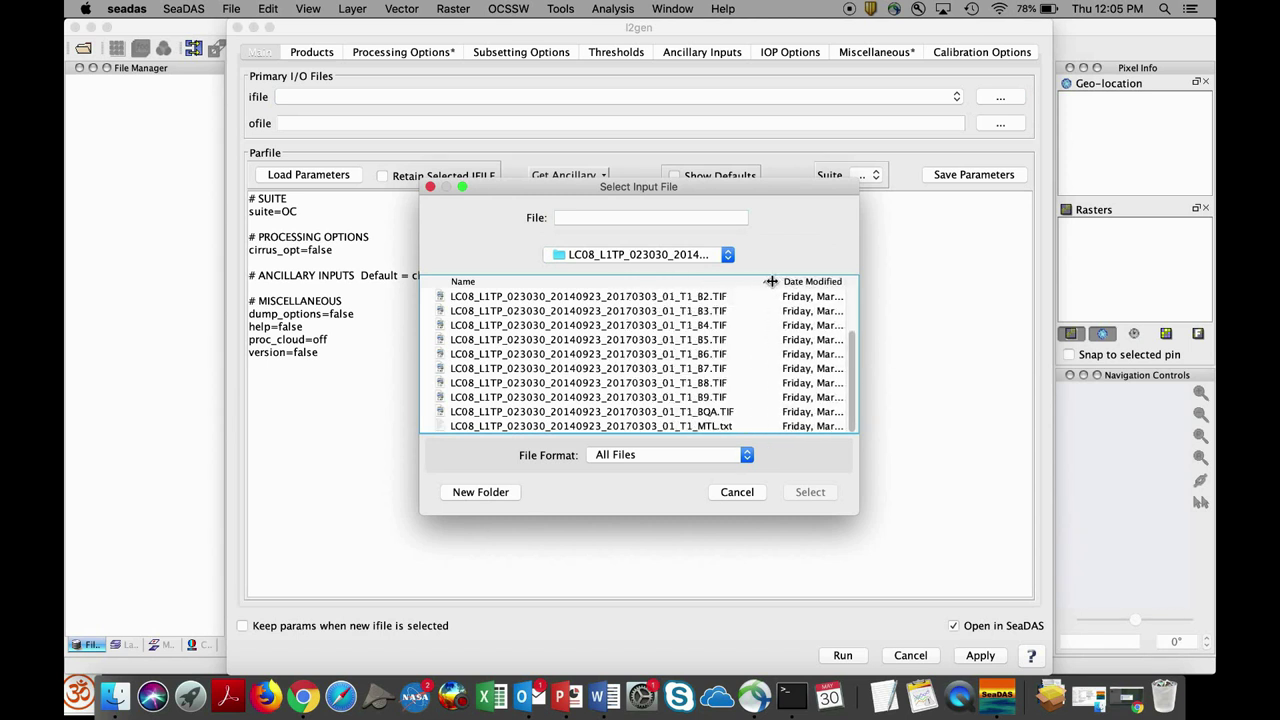
{"action": "left_click", "coordinate": [697, 426]}
{"action": "left_click", "coordinate": [810, 492]}
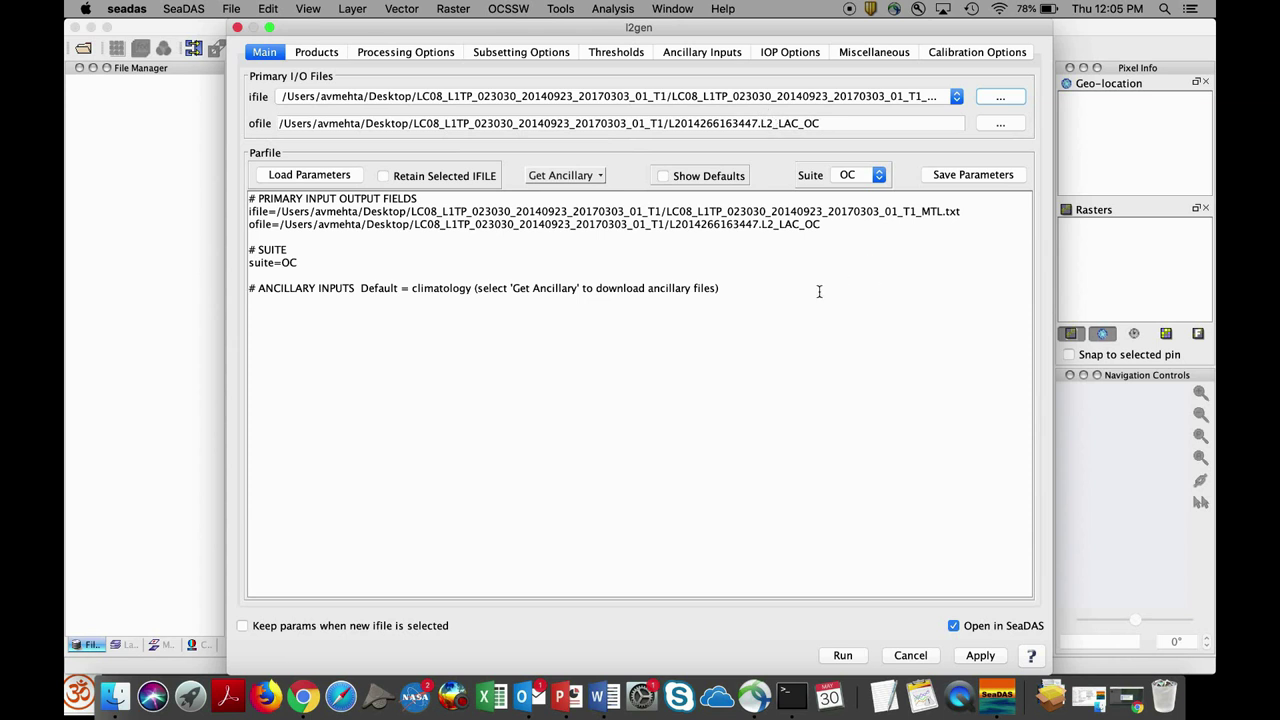
{"action": "left_click", "coordinate": [557, 178]}
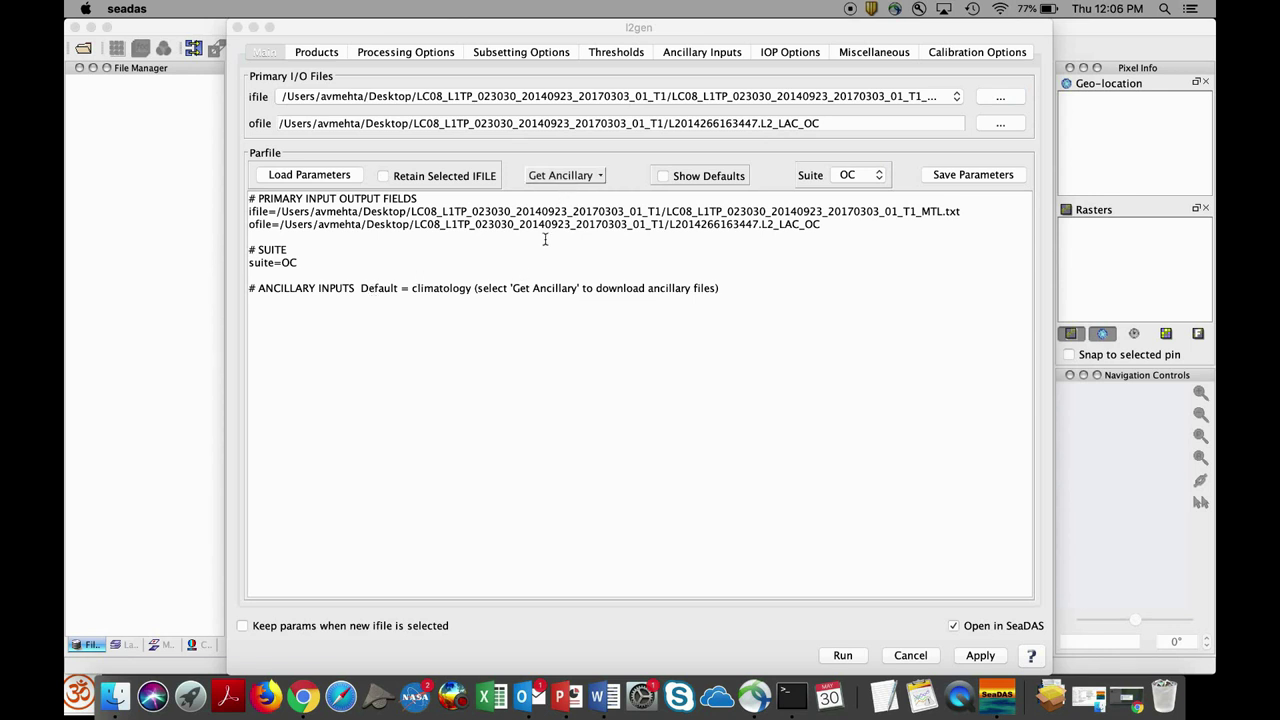
- Add Rrs_865, Rrs_1609 and Rrs_2201 to the remote sensing reflectance output products, and review the Derived Geophysical Parameters selection
{"action": "left_click", "coordinate": [324, 55]}
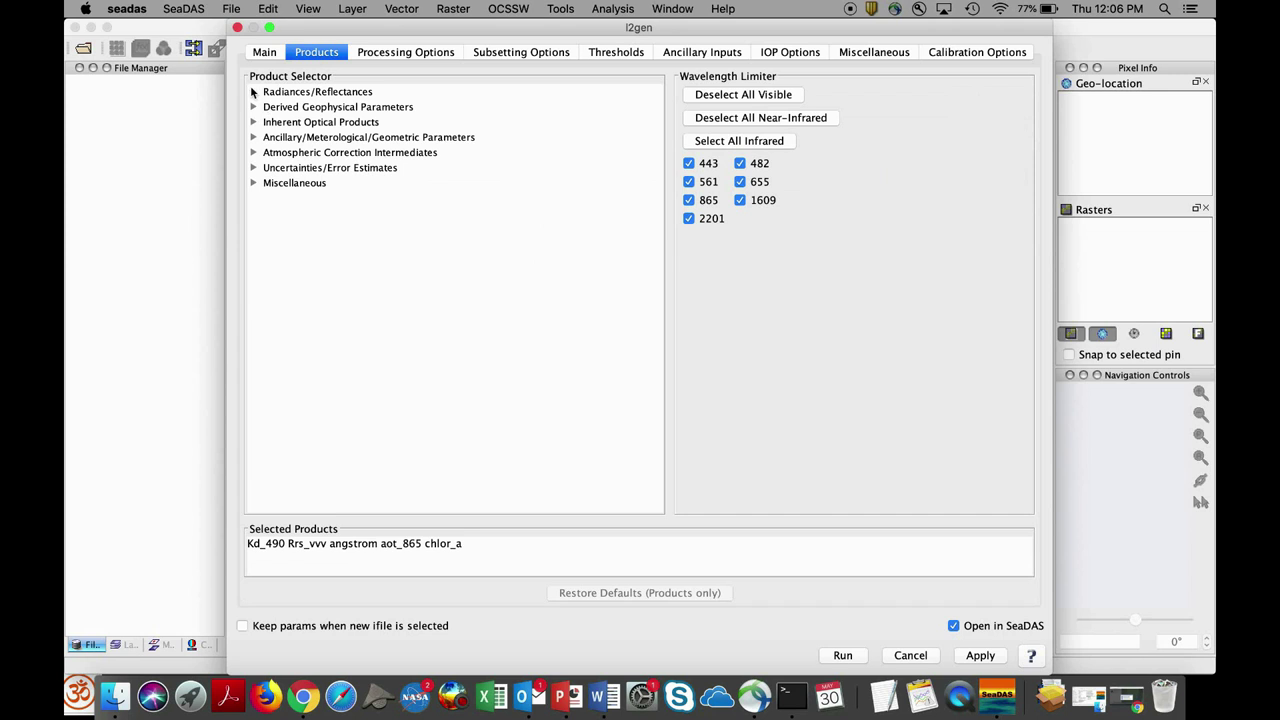
{"action": "left_click", "coordinate": [253, 92]}
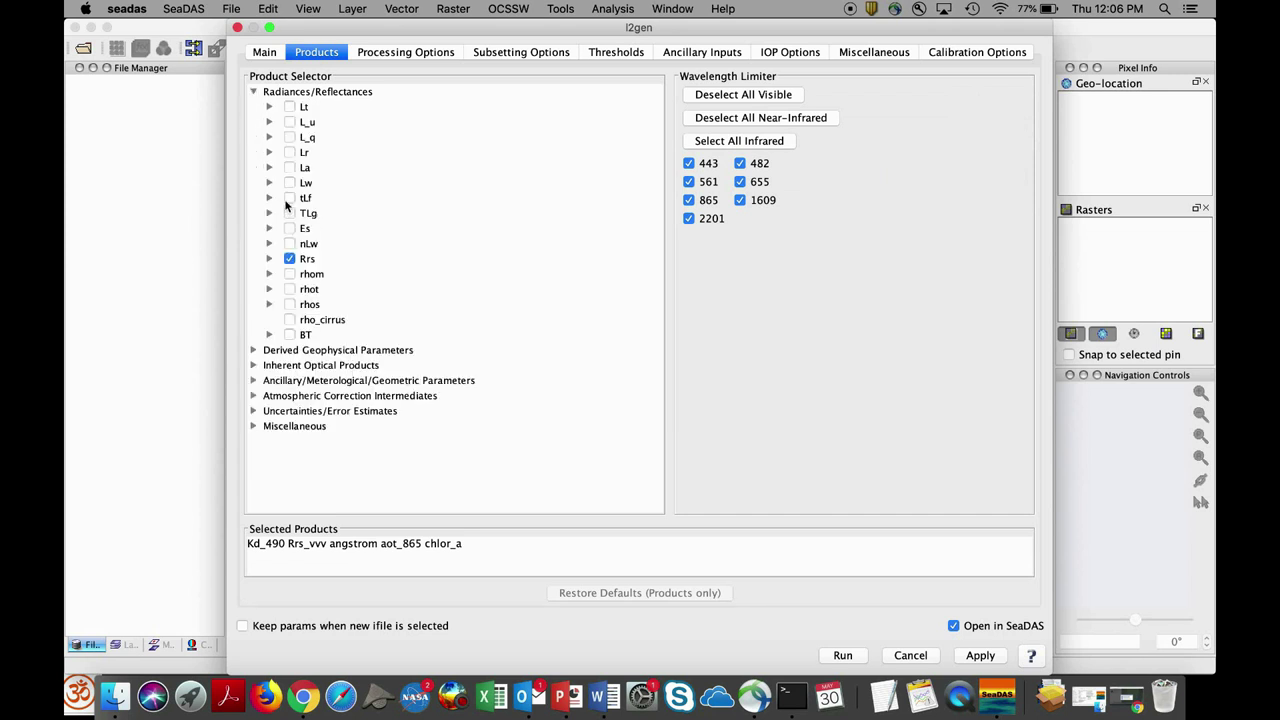
{"action": "left_click", "coordinate": [269, 259]}
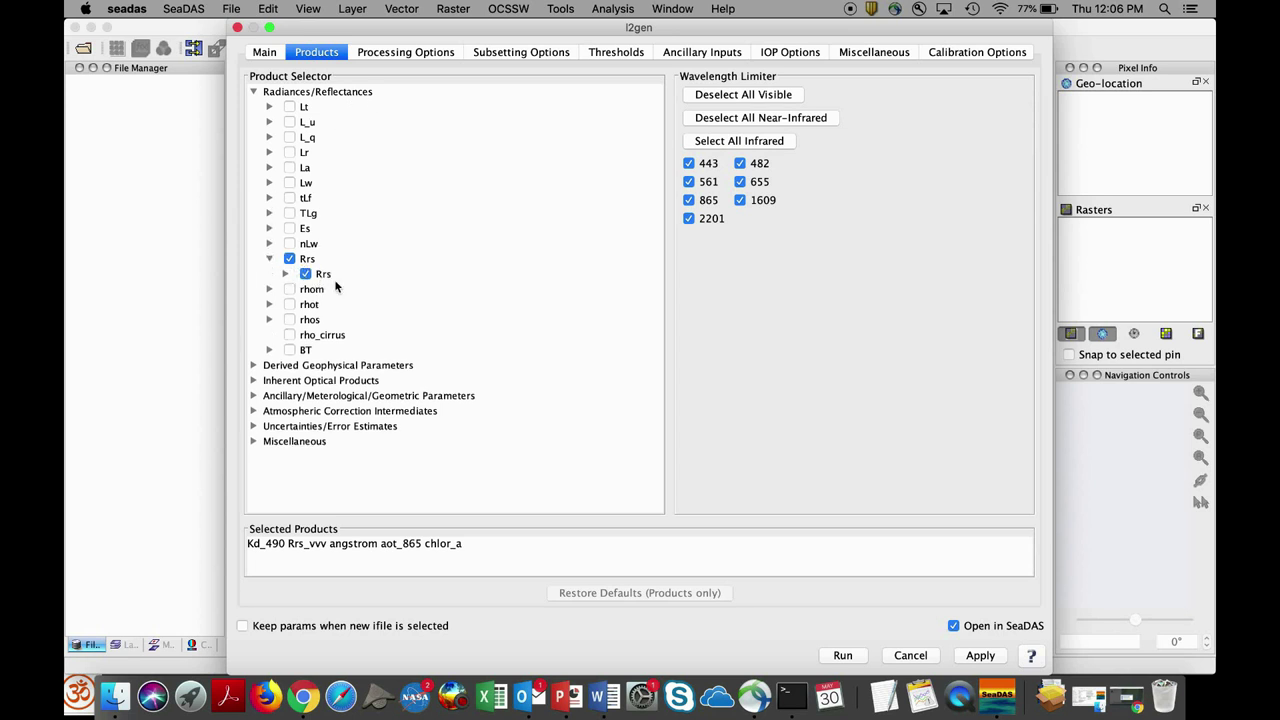
{"action": "left_click", "coordinate": [285, 274]}
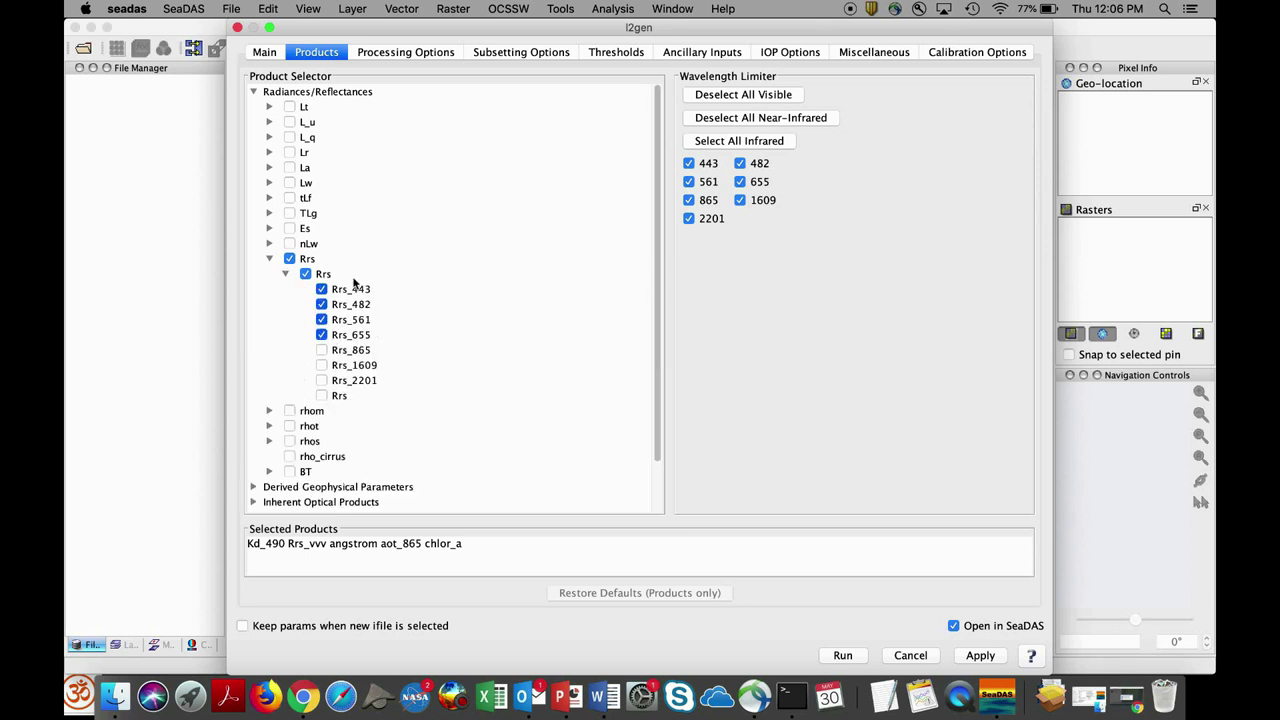
{"action": "left_click", "coordinate": [322, 351]}
{"action": "left_click", "coordinate": [321, 366]}
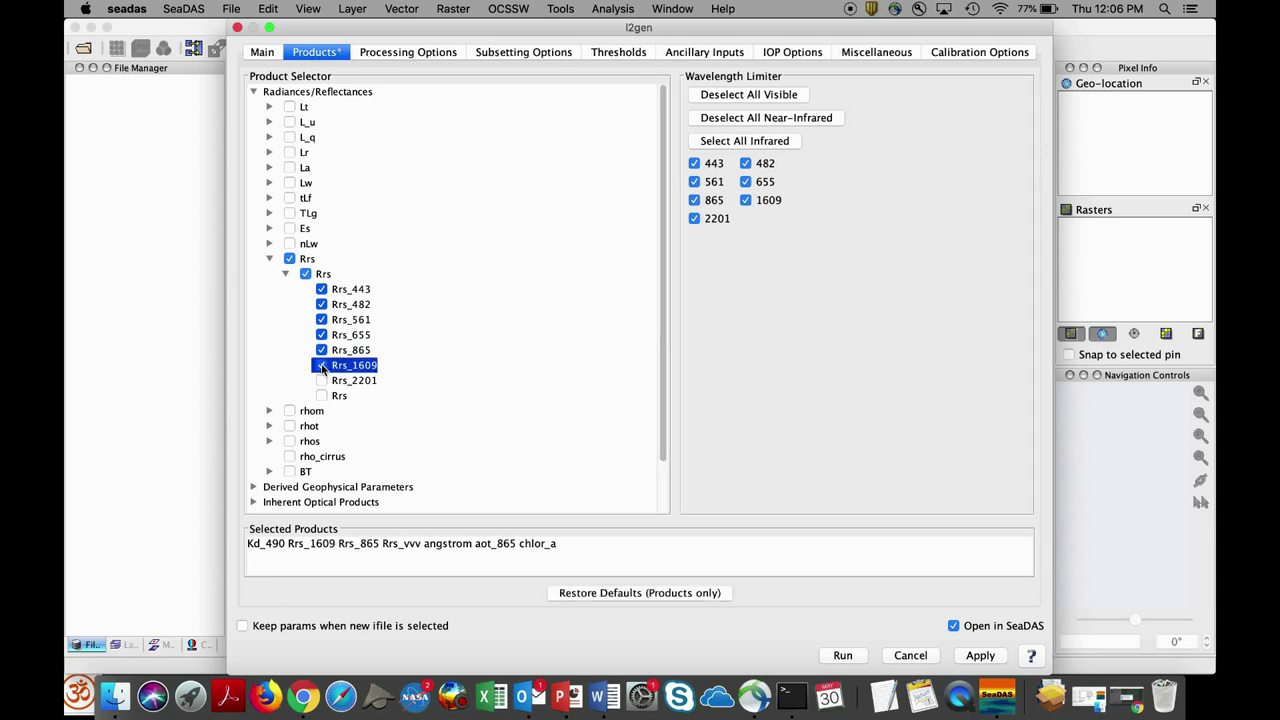
{"action": "left_click", "coordinate": [321, 381]}
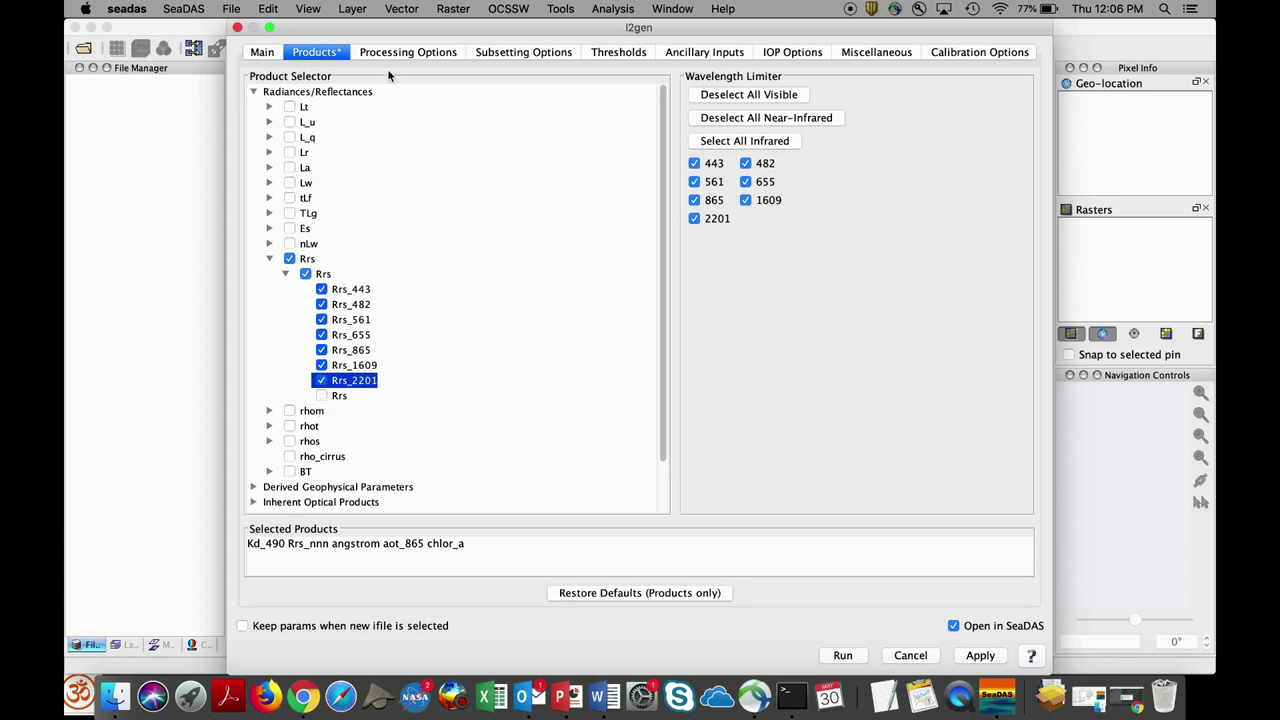
{"action": "left_click", "coordinate": [262, 92]}
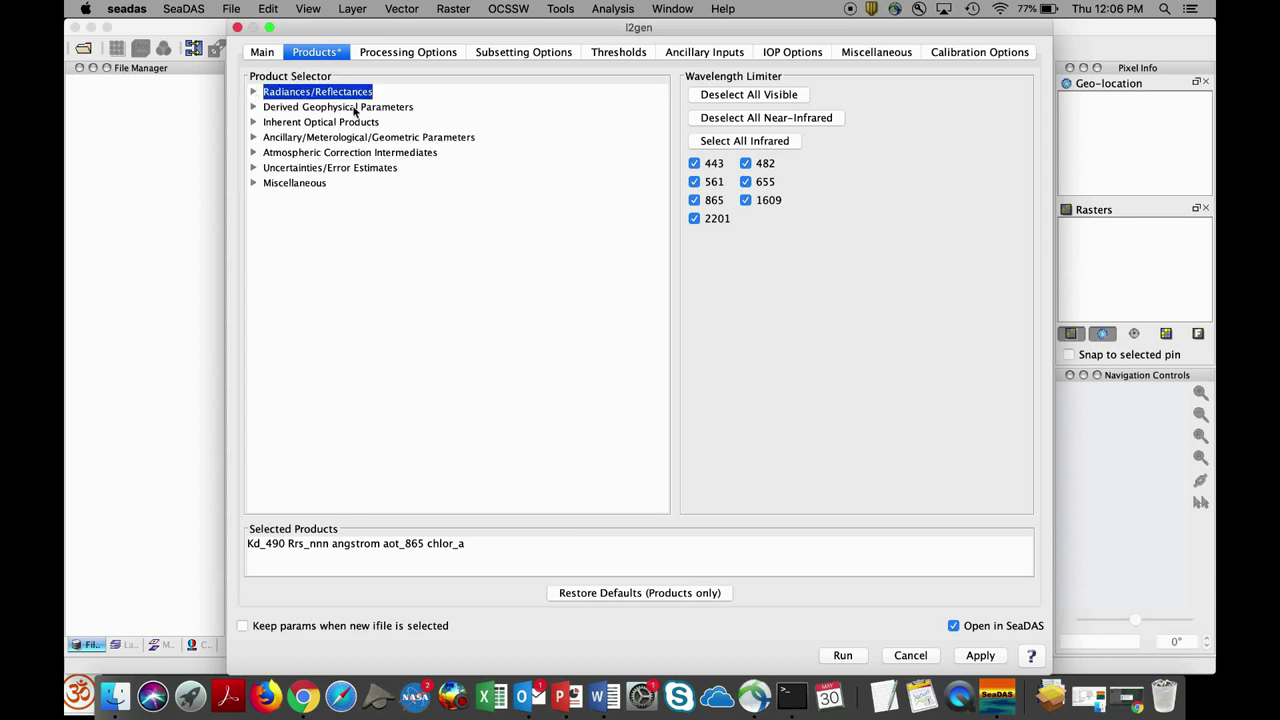
{"action": "left_click", "coordinate": [254, 107]}
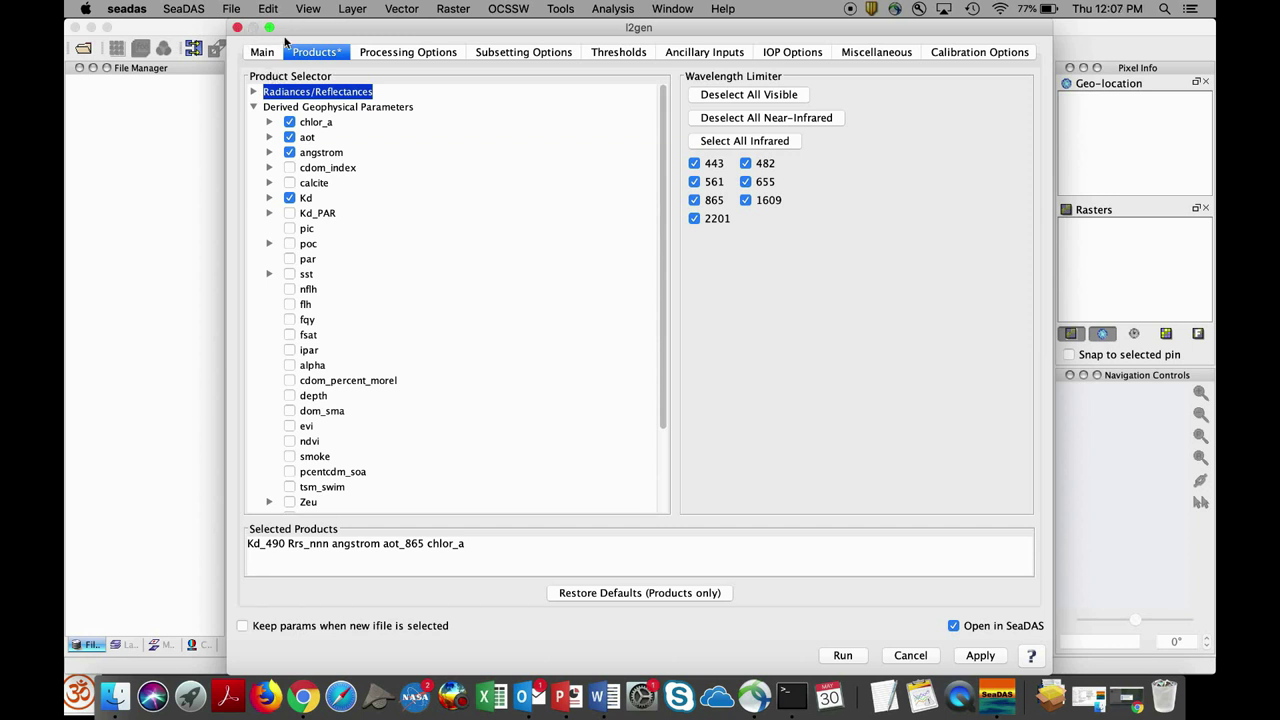
- Set the aer_opt processing option to "-99 - No aerosol subtraction"
{"action": "left_click", "coordinate": [375, 54]}
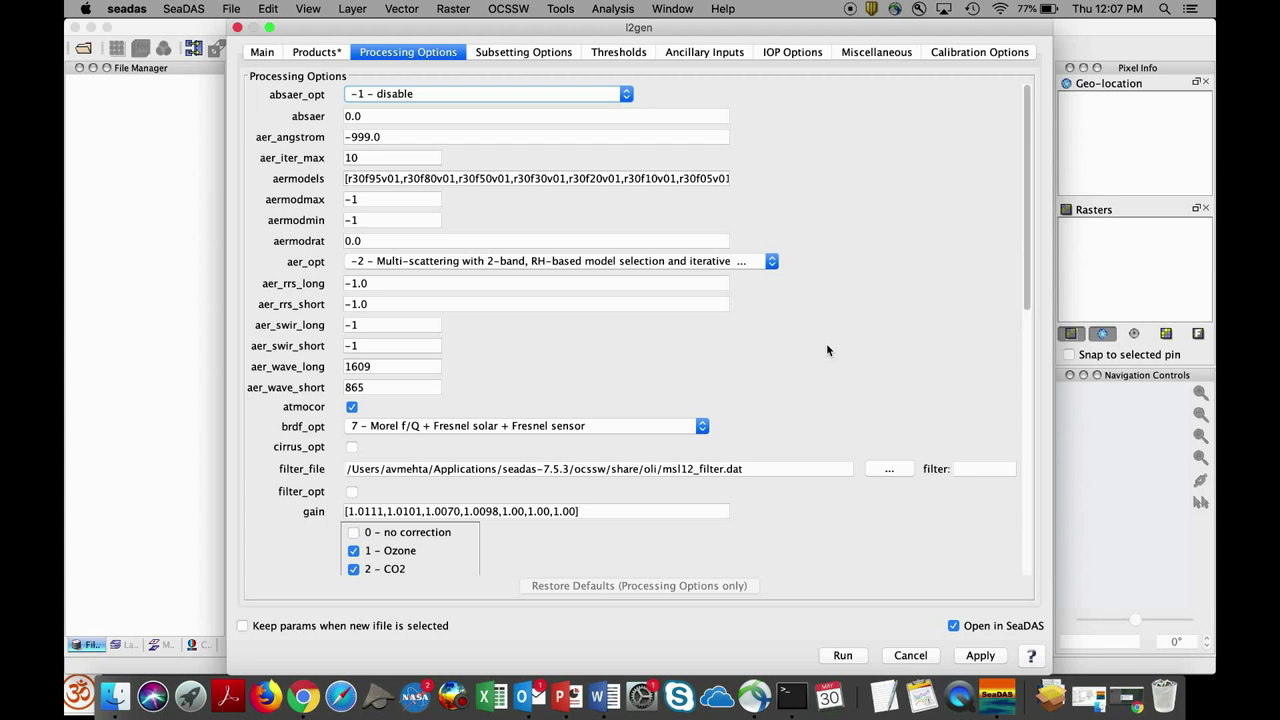
{"action": "scroll", "coordinate": [804, 258], "scroll_direction": "down", "scroll_amount": 1}
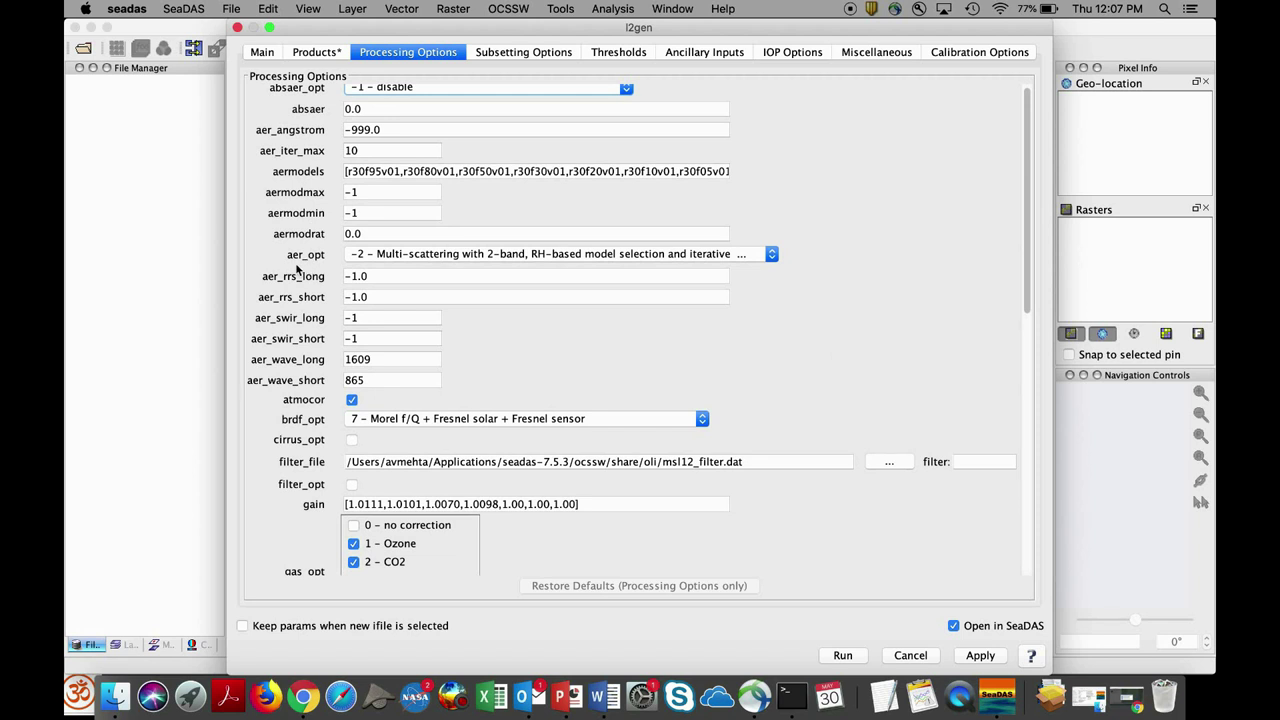
{"action": "left_click", "coordinate": [772, 256]}
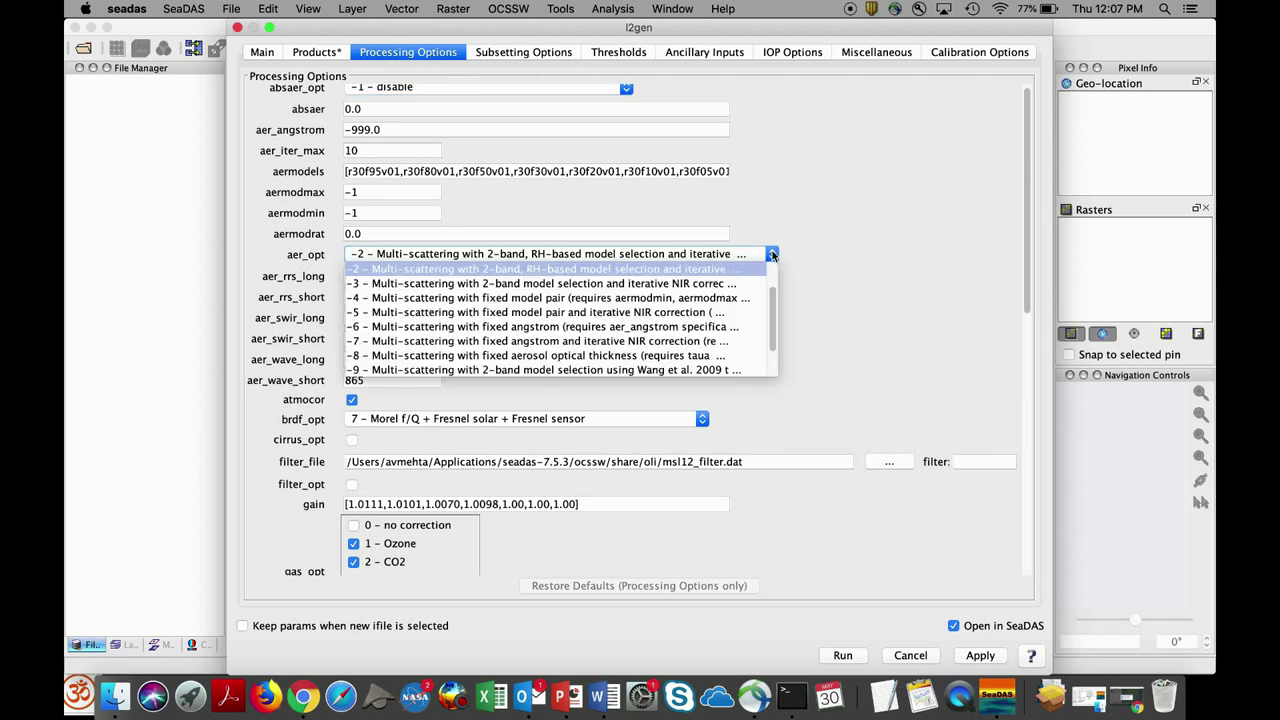
{"action": "scroll", "coordinate": [779, 305], "scroll_direction": "up", "scroll_amount": 1}
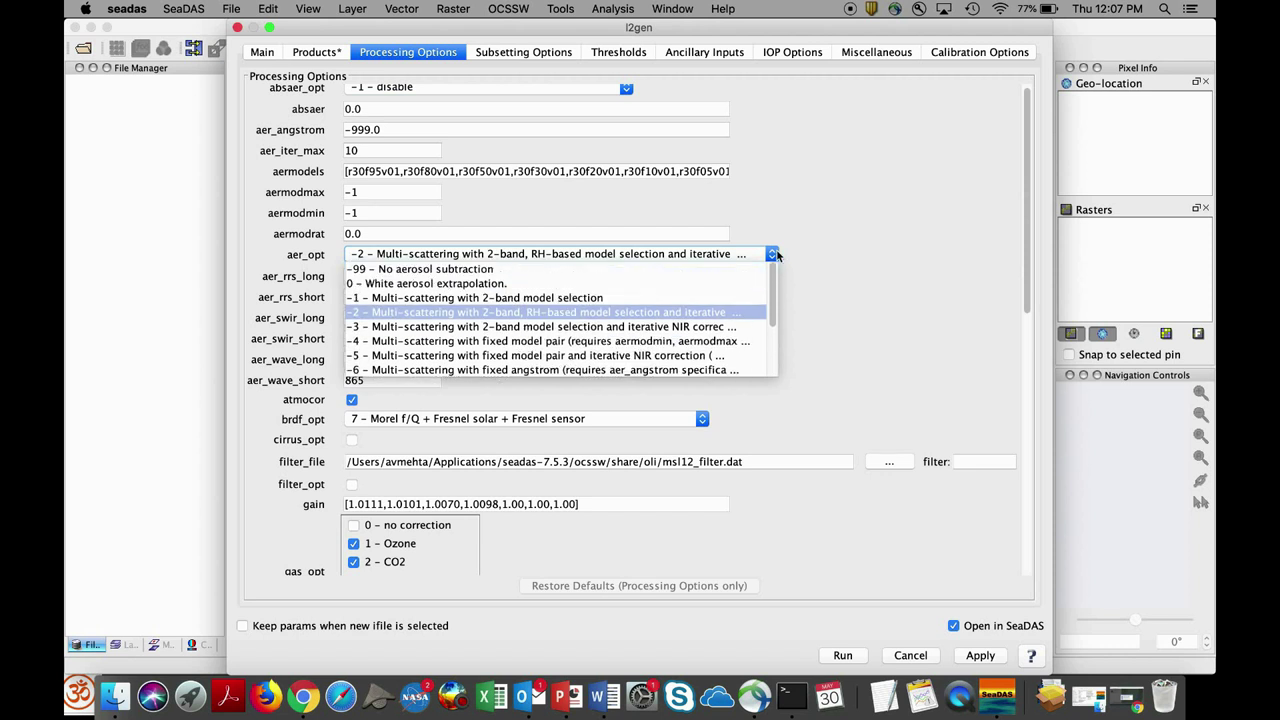
{"action": "left_click", "coordinate": [490, 270]}
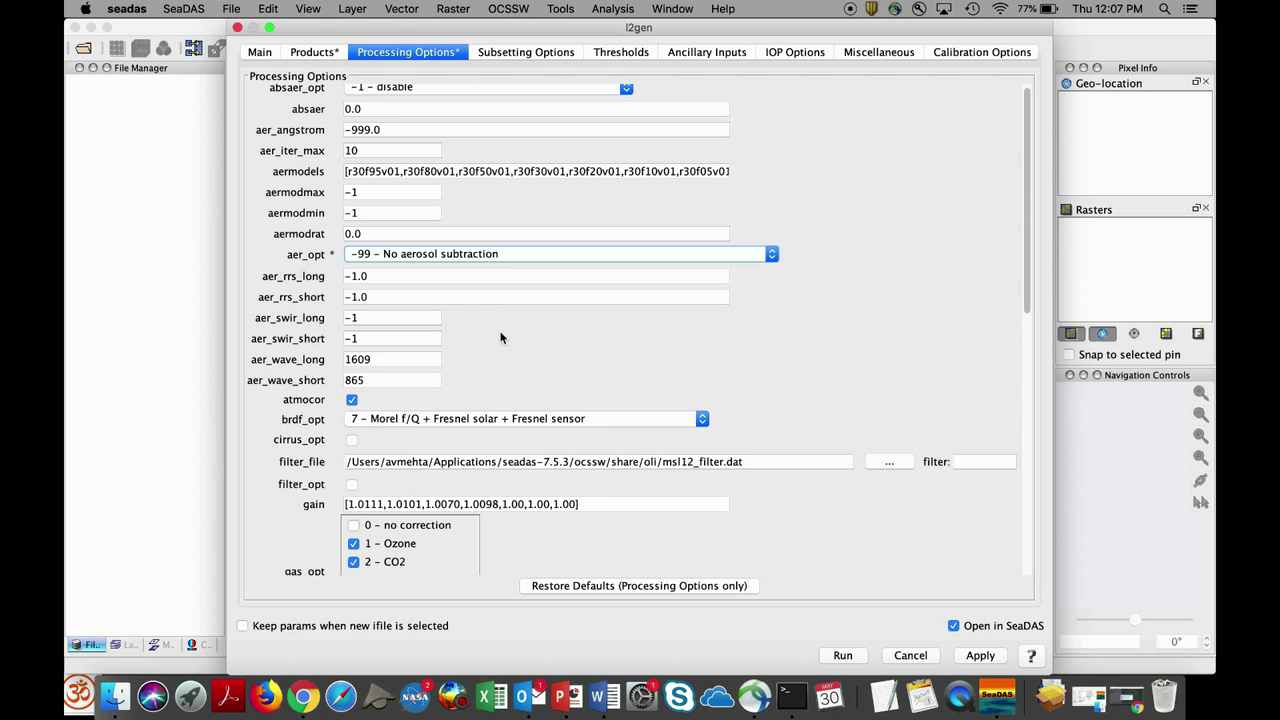
- Turn off the maskcloud, maskhilt and maskland processing options
{"action": "scroll", "coordinate": [500, 337], "scroll_direction": "down", "scroll_amount": 1}
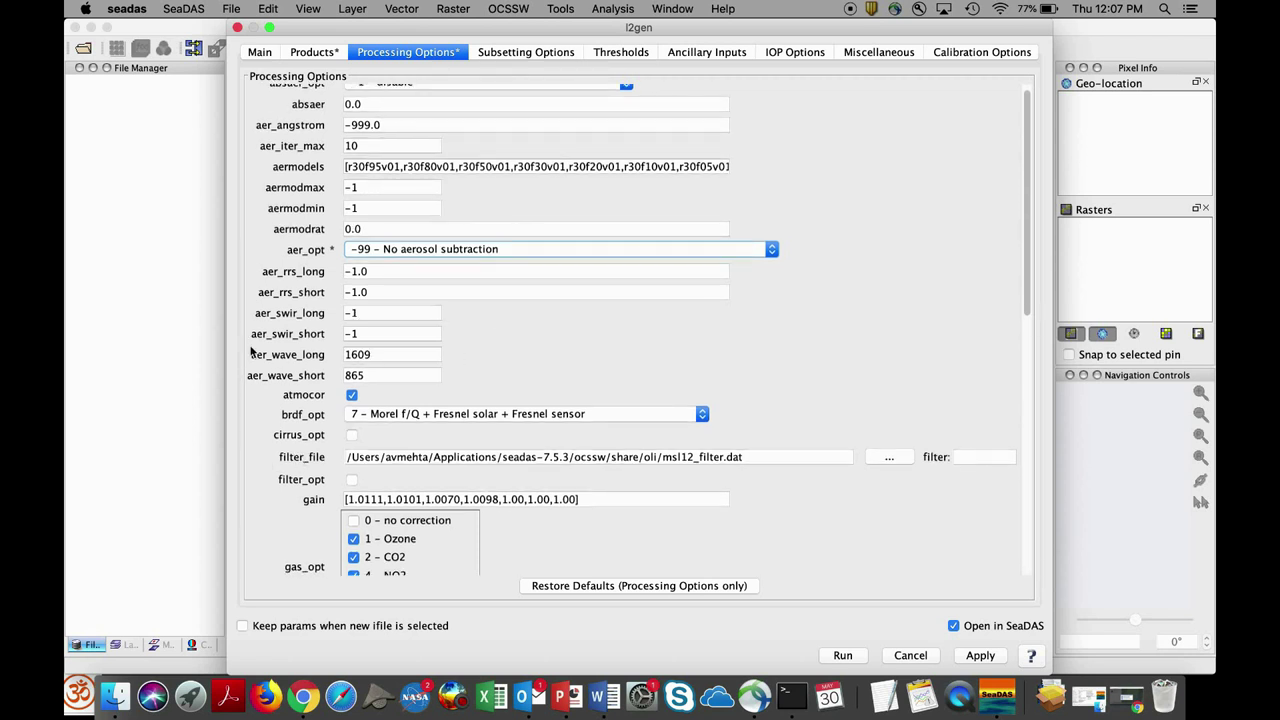
{"action": "scroll", "coordinate": [263, 464], "scroll_direction": "down", "scroll_amount": 5}
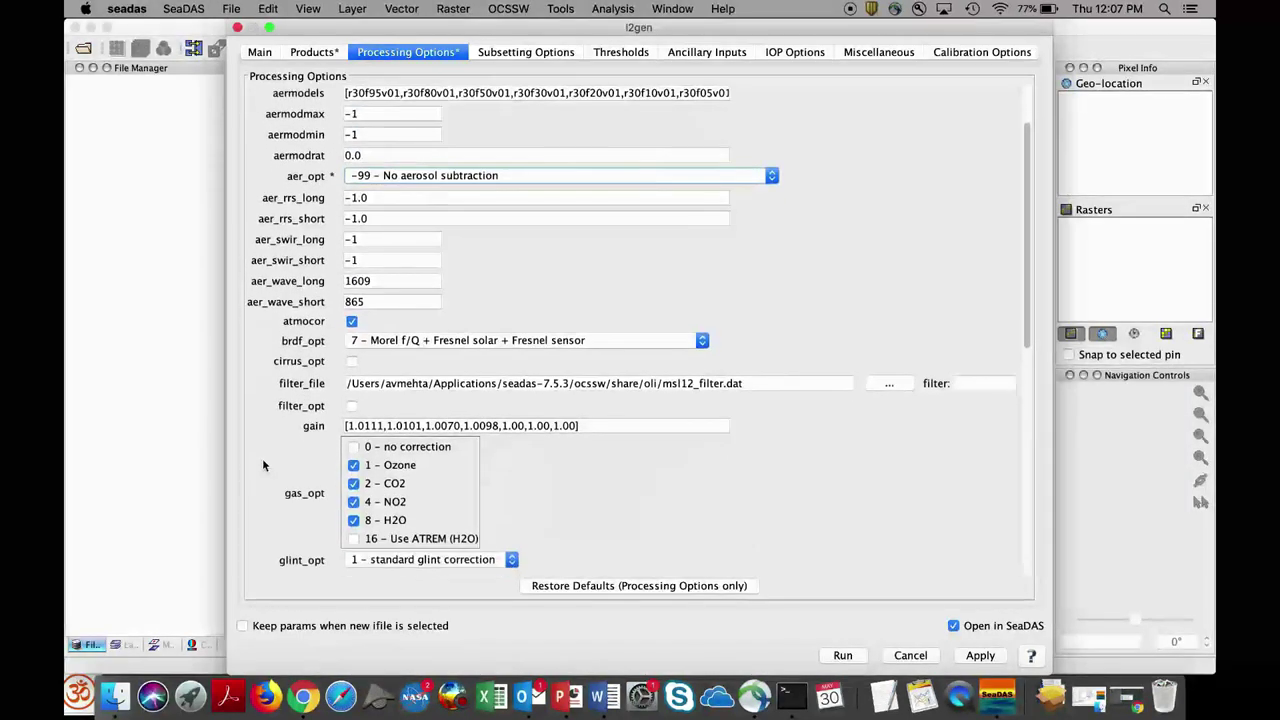
{"action": "scroll", "coordinate": [263, 464], "scroll_direction": "down", "scroll_amount": 10}
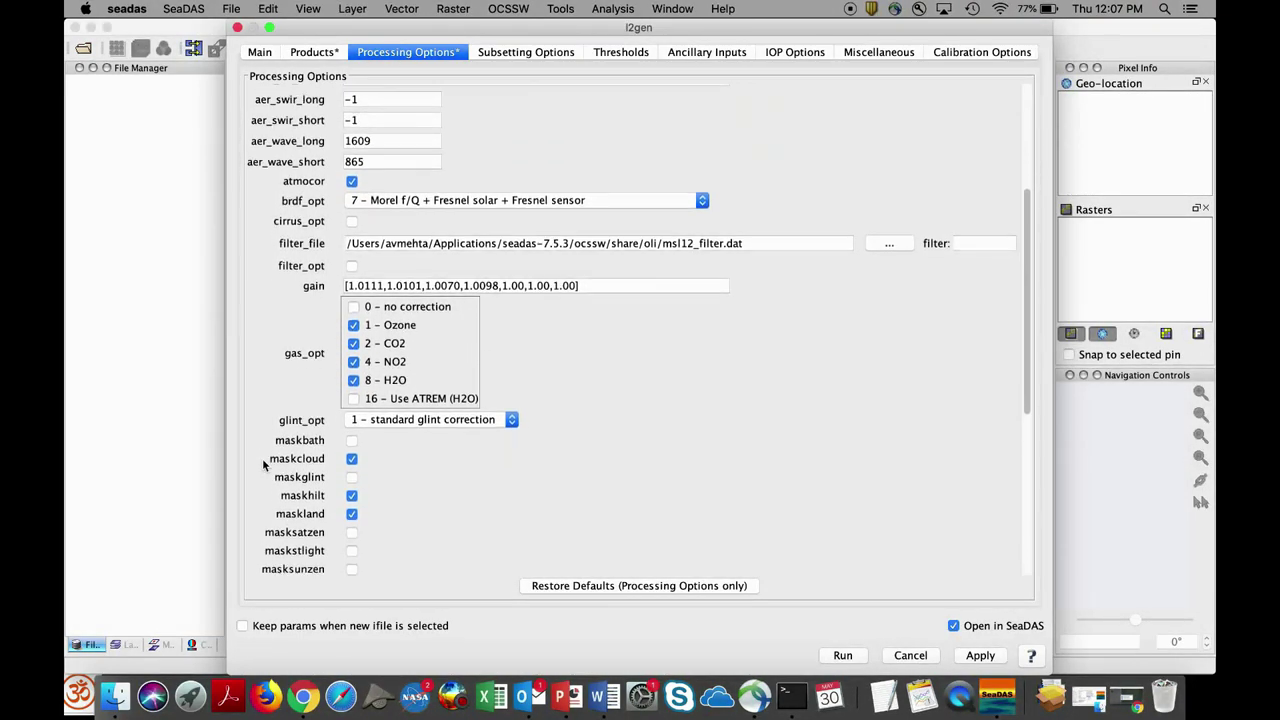
{"action": "scroll", "coordinate": [262, 458], "scroll_direction": "down", "scroll_amount": 3}
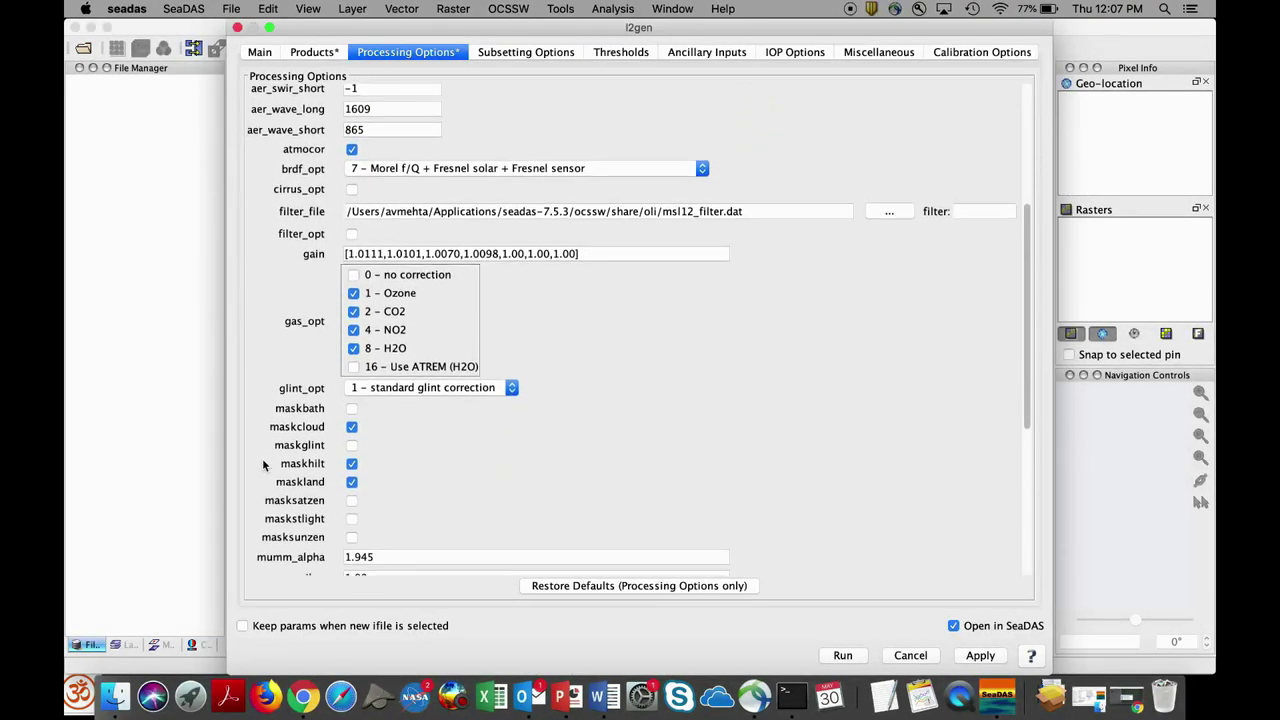
{"action": "left_click", "coordinate": [352, 419]}
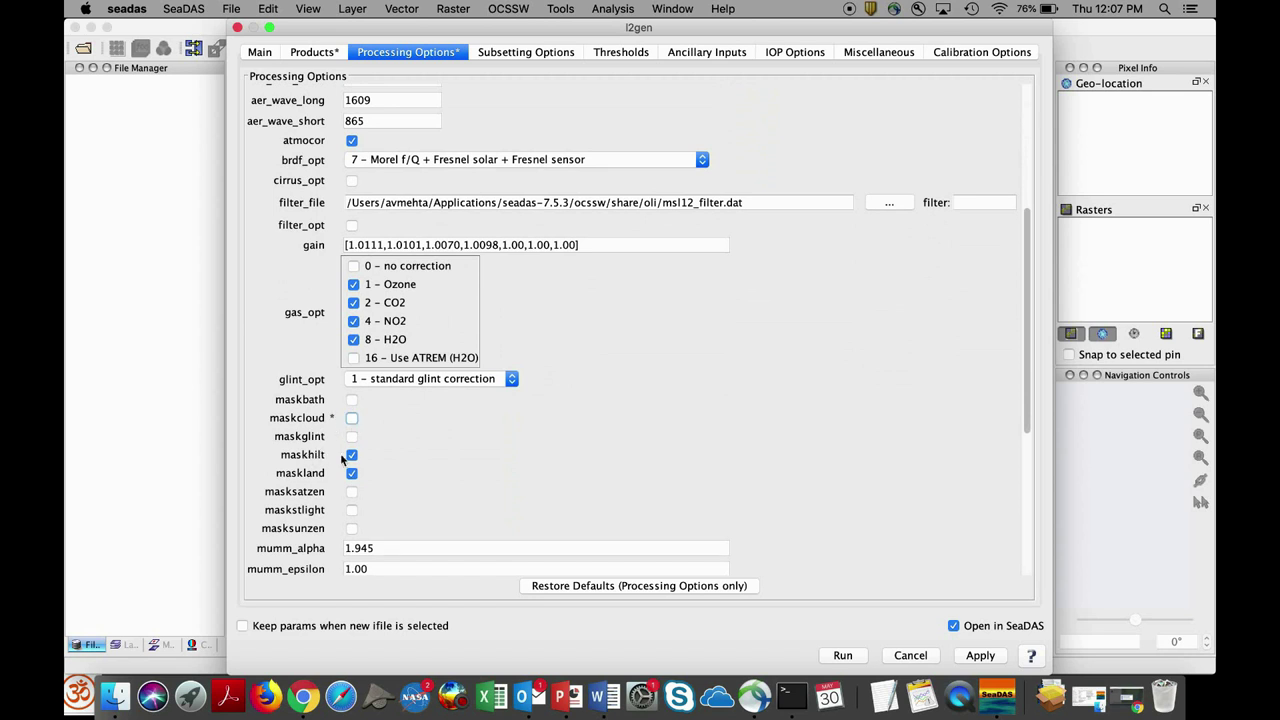
{"action": "left_click", "coordinate": [352, 455]}
{"action": "left_click", "coordinate": [356, 478]}
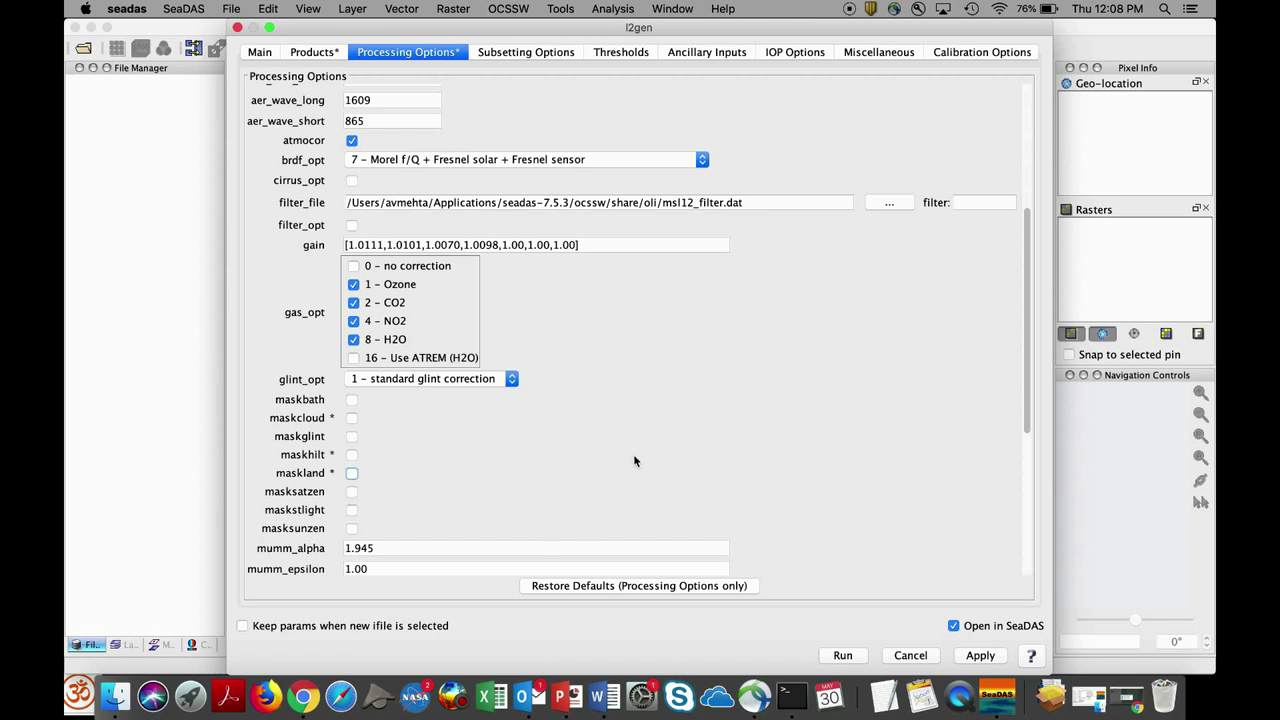
- Set the proc_ocean processing option to "2 - force all pixels to be processed as ocean"
{"action": "scroll", "coordinate": [634, 461], "scroll_direction": "down", "scroll_amount": 1}
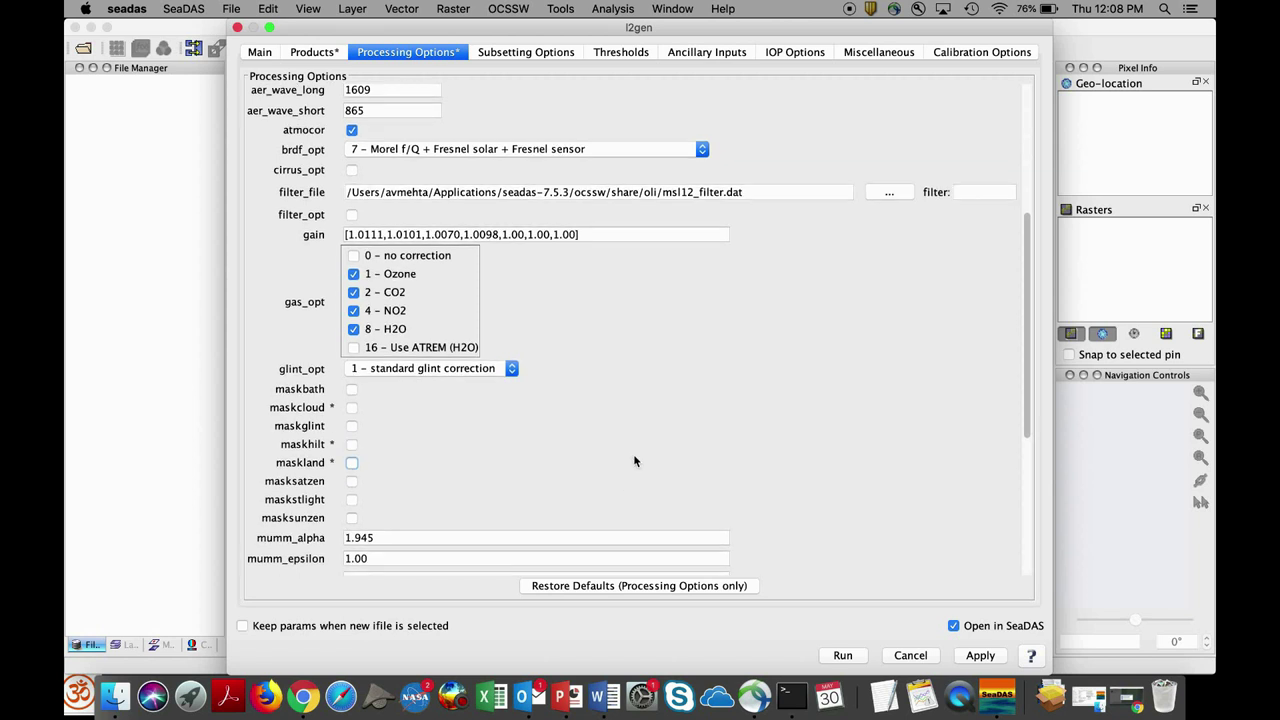
{"action": "scroll", "coordinate": [634, 461], "scroll_direction": "down", "scroll_amount": 4}
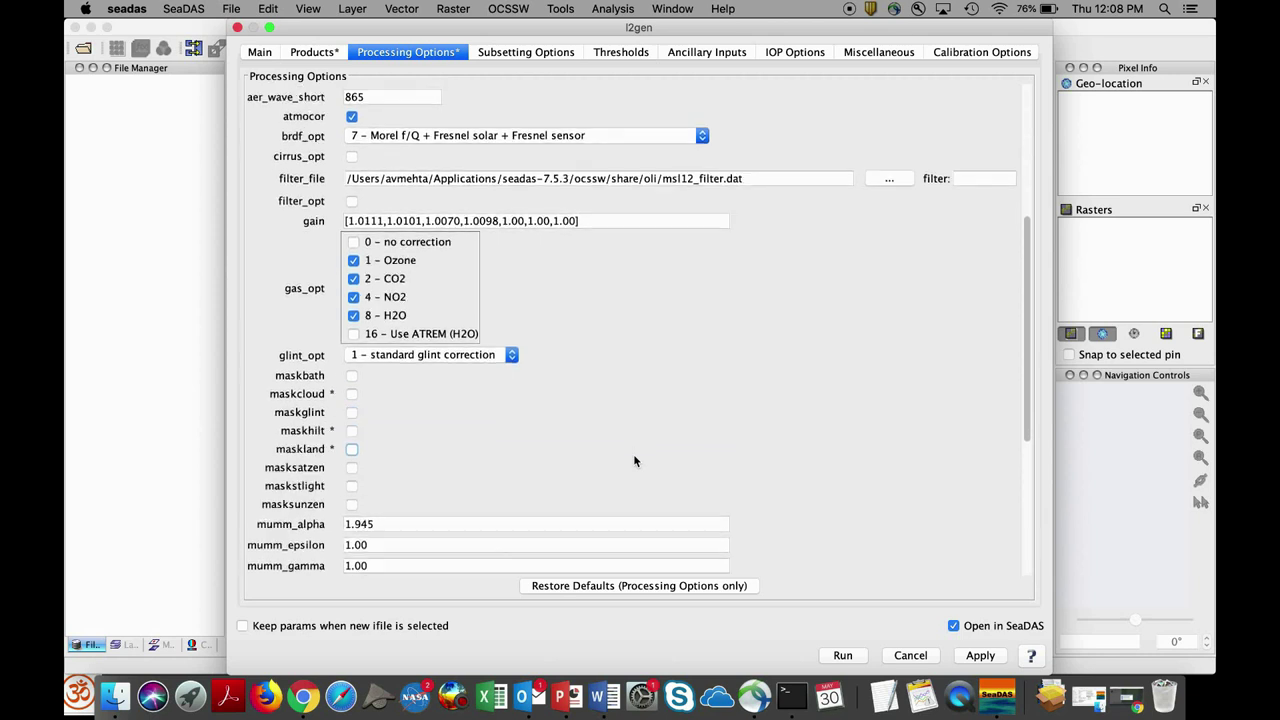
{"action": "scroll", "coordinate": [634, 455], "scroll_direction": "down", "scroll_amount": 8}
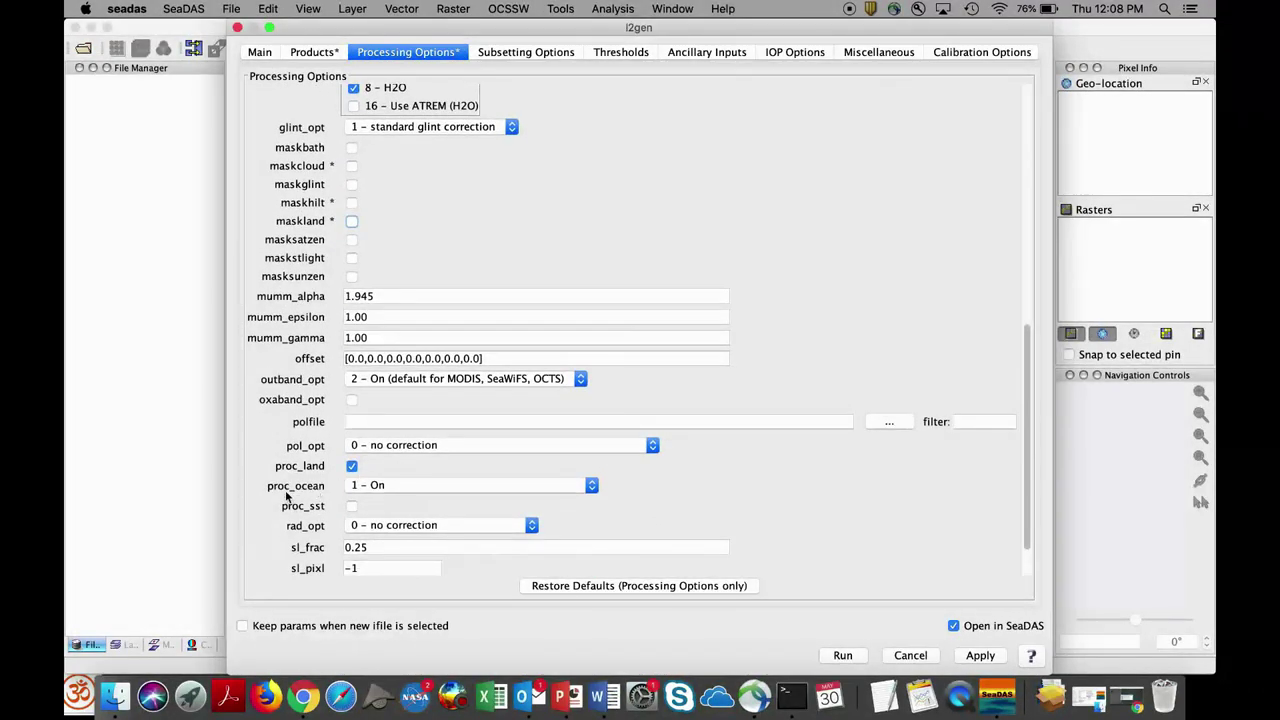
{"action": "left_click", "coordinate": [591, 489]}
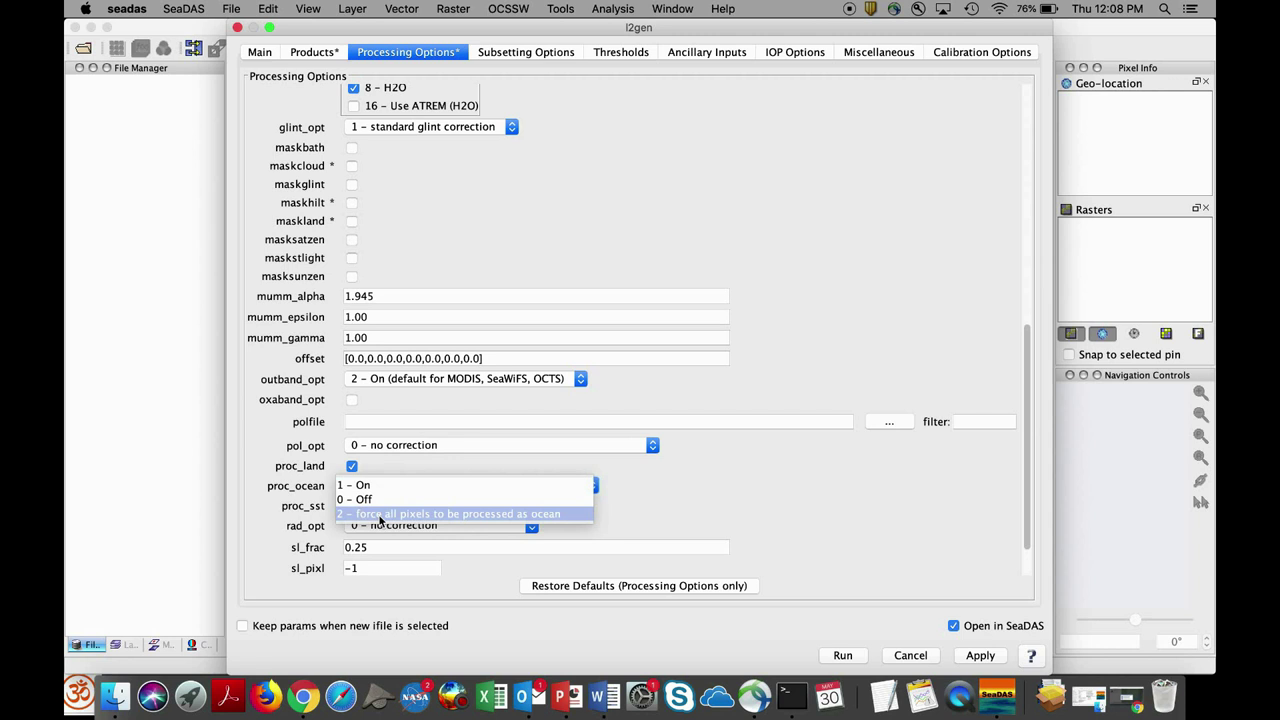
{"action": "left_click", "coordinate": [380, 514]}
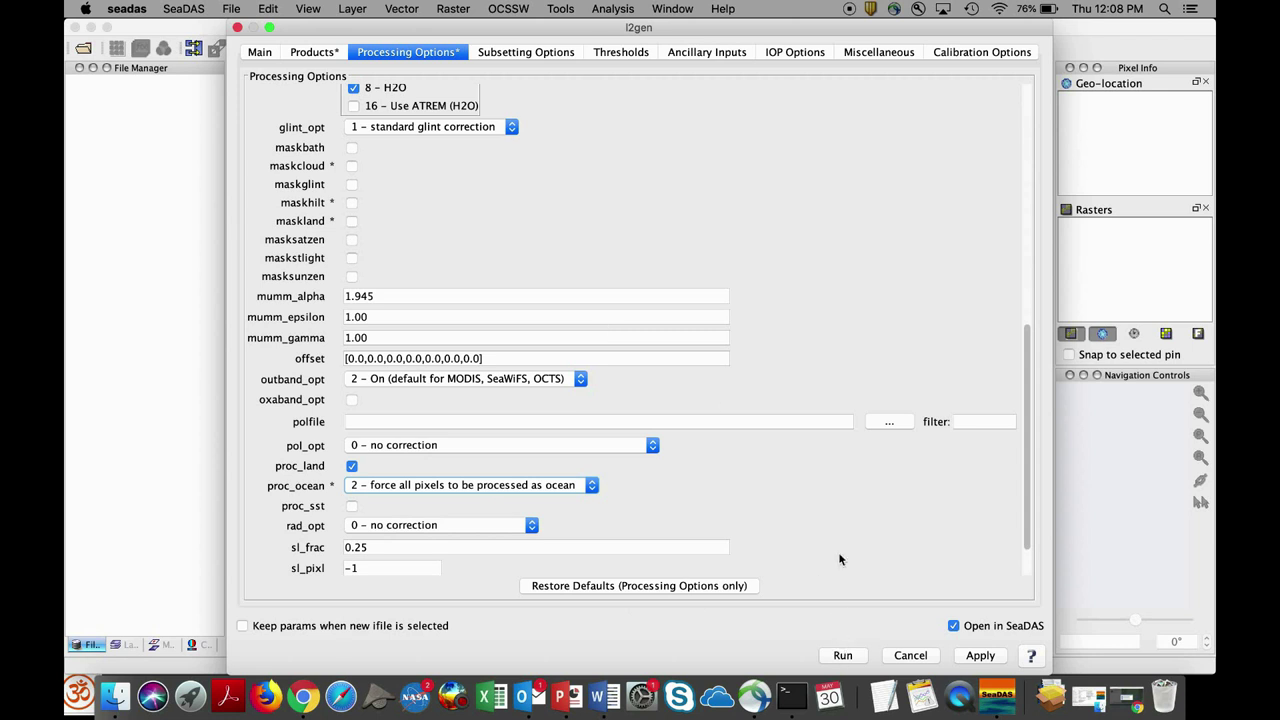
- Review l2gen's subsetting, threshold, ancillary input, IOP and miscellaneous settings and the selected products, and cancel the dialog without running it
{"action": "left_click", "coordinate": [561, 55]}
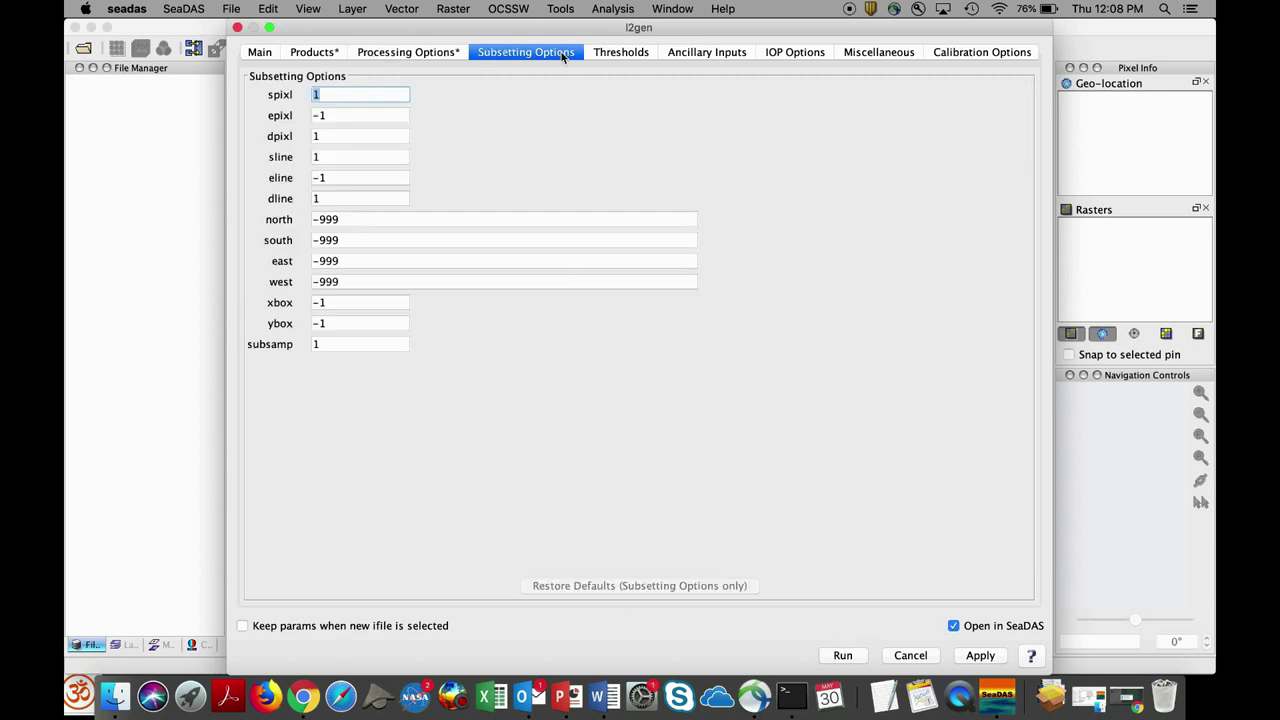
{"action": "left_click", "coordinate": [608, 54]}
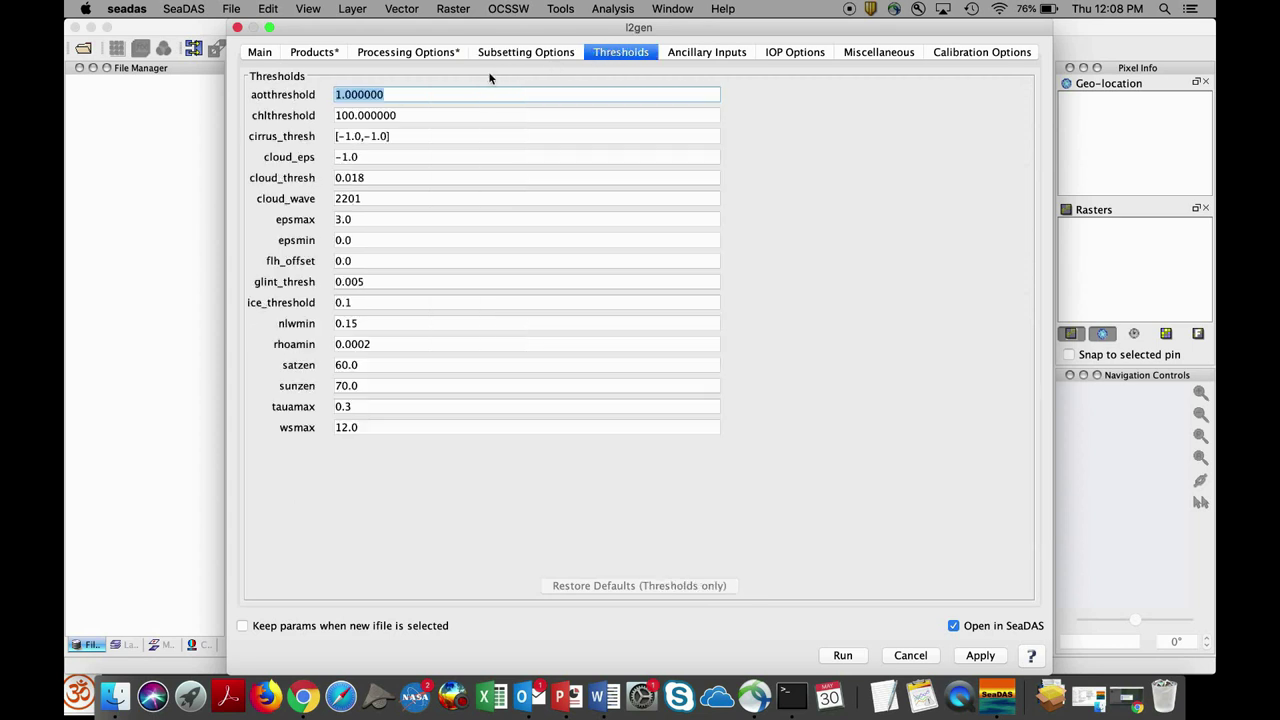
{"action": "left_click", "coordinate": [706, 54]}
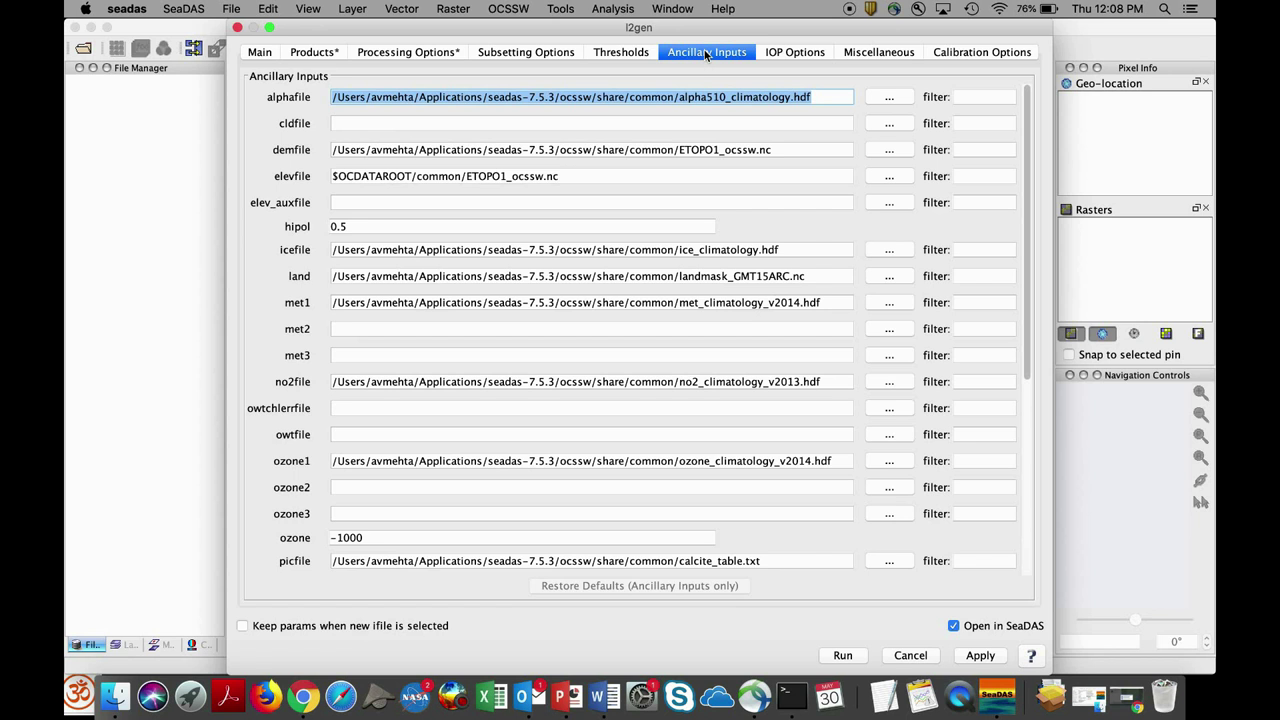
{"action": "left_click", "coordinate": [822, 55]}
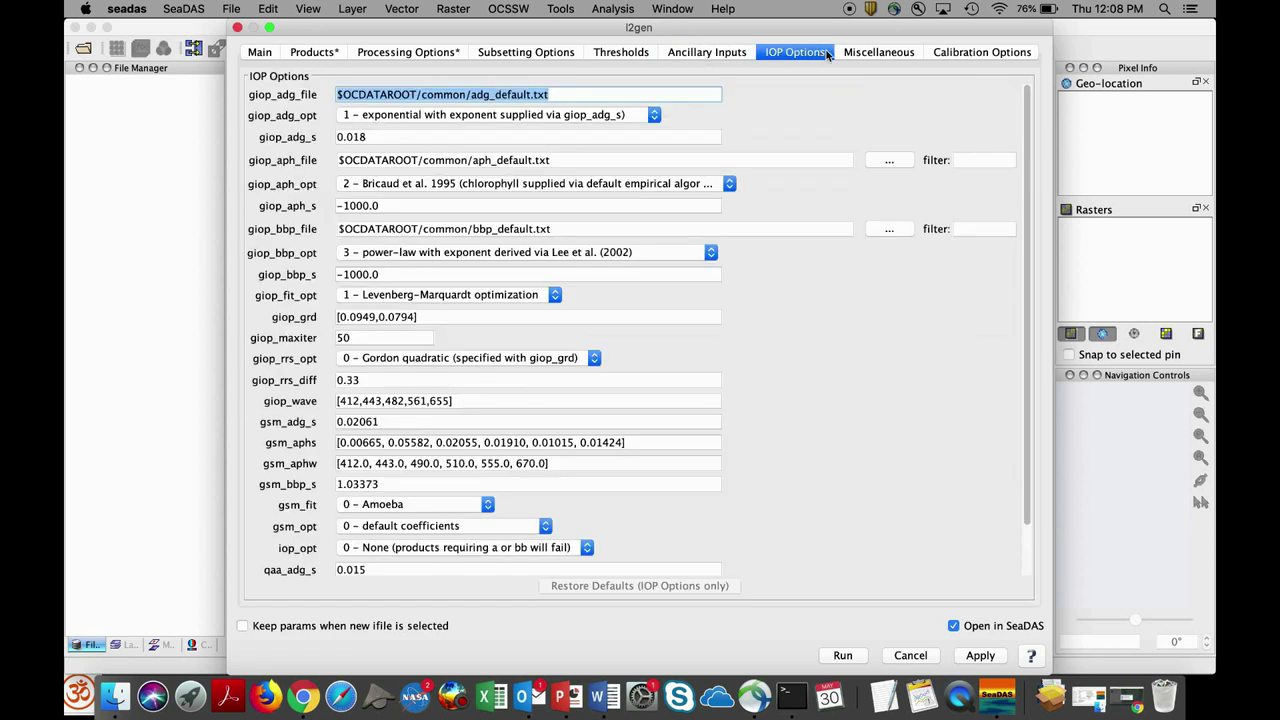
{"action": "left_click", "coordinate": [879, 53]}
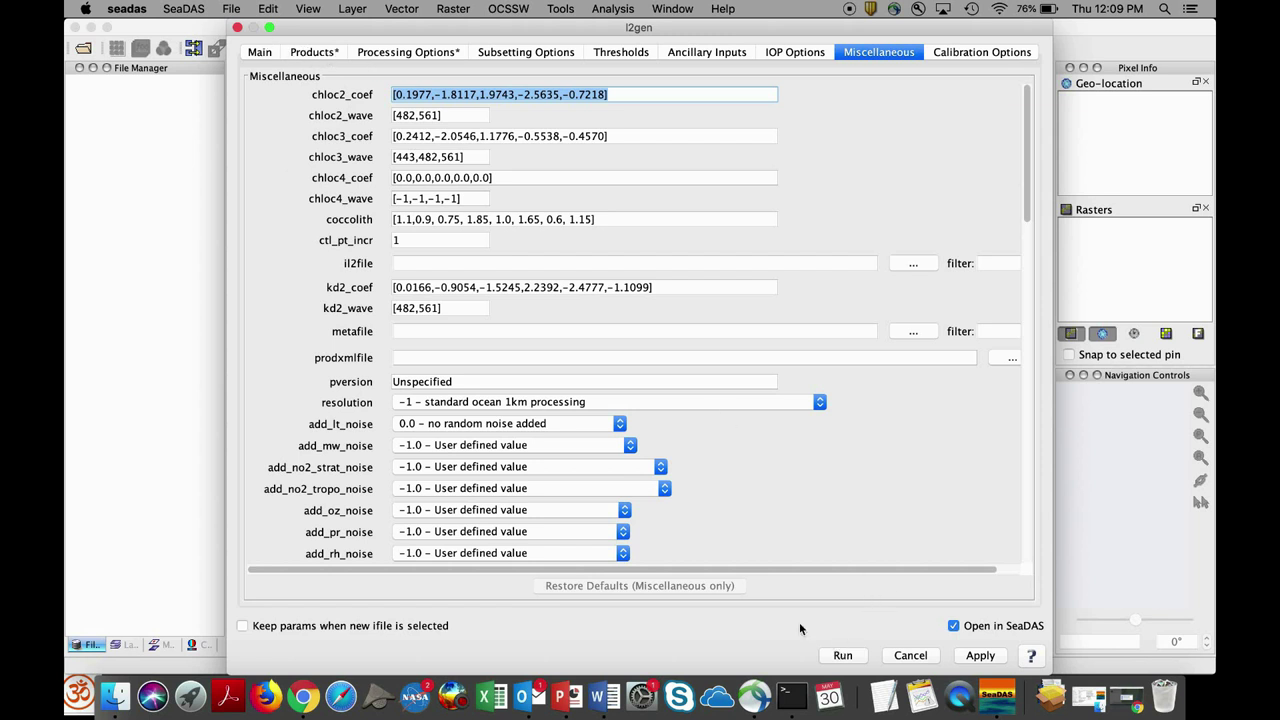
{"action": "left_click", "coordinate": [311, 56]}
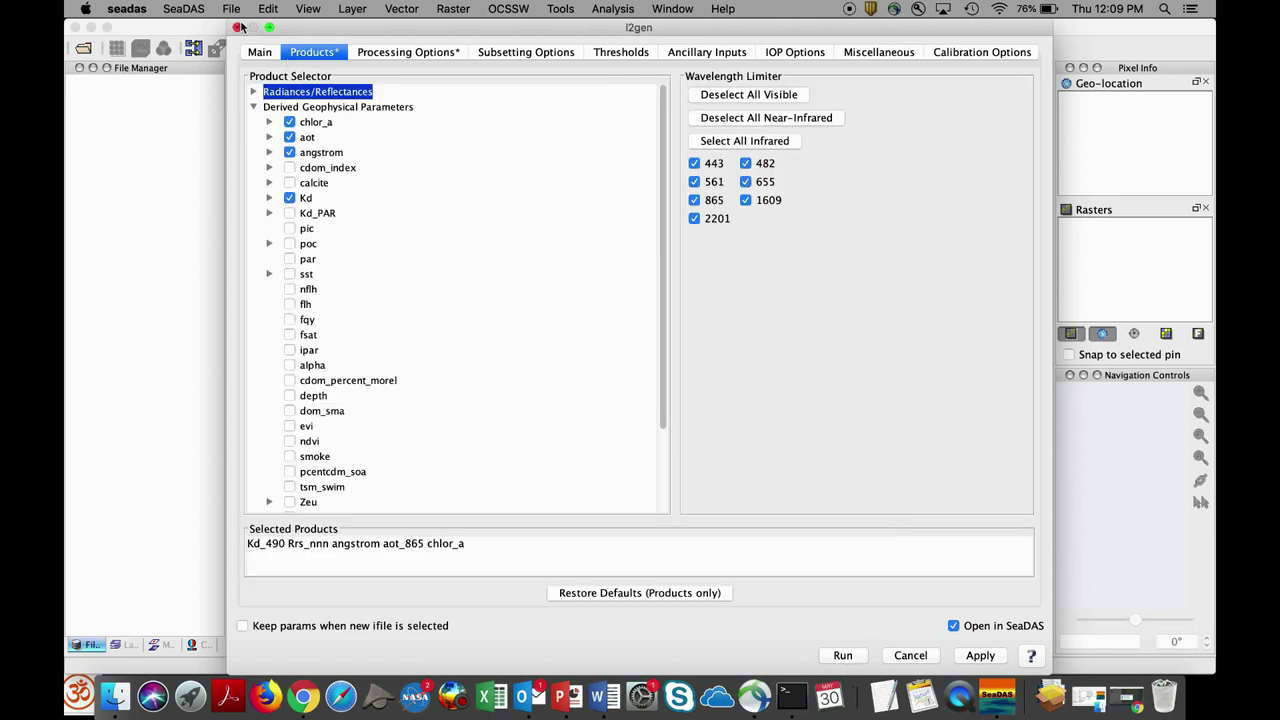
{"action": "left_click", "coordinate": [909, 655]}
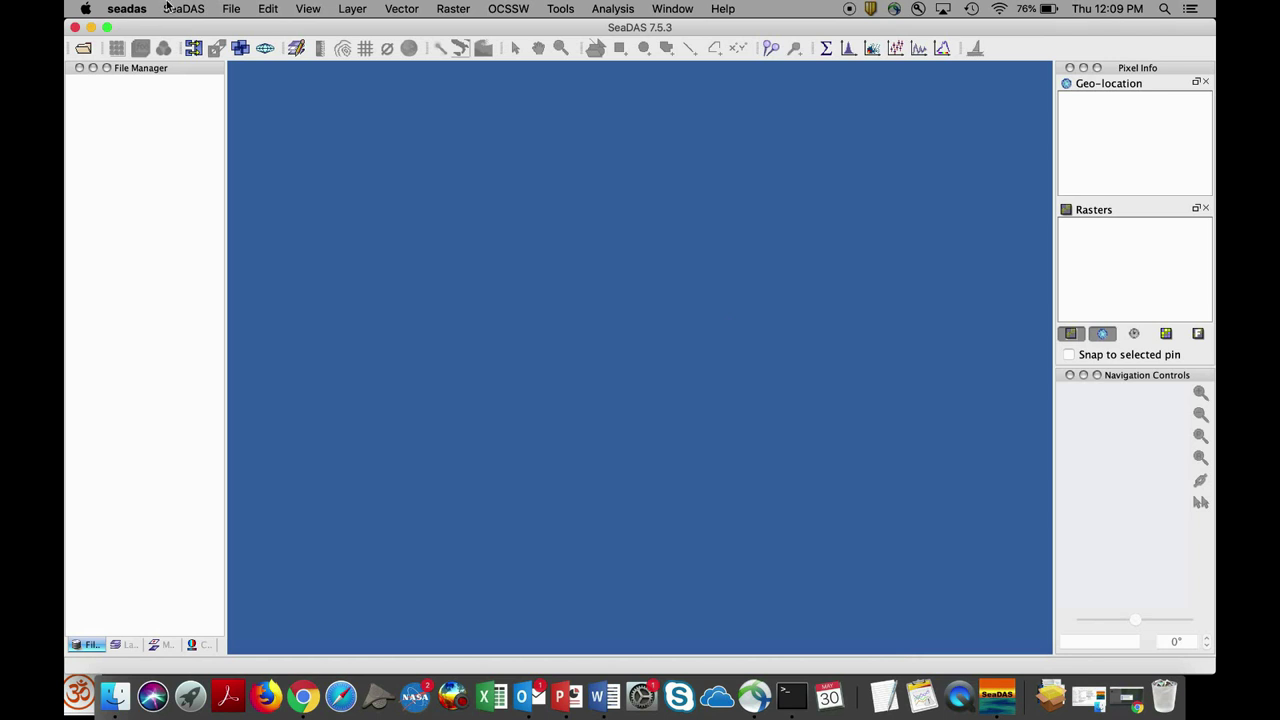
- Open the recently used Level-2 file L2014266163447.L2_LAC_OC
{"action": "left_click", "coordinate": [231, 9]}
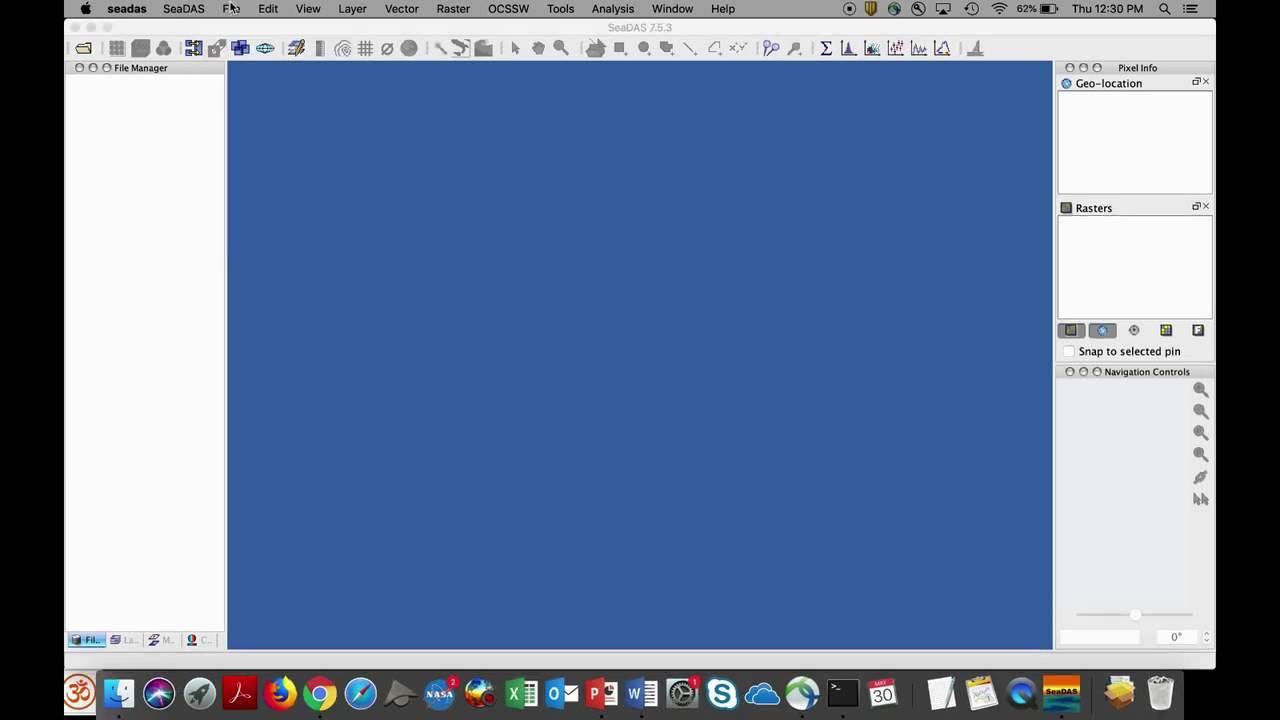
{"action": "left_click", "coordinate": [231, 9]}
{"action": "mouse_move", "coordinate": [240, 45]}
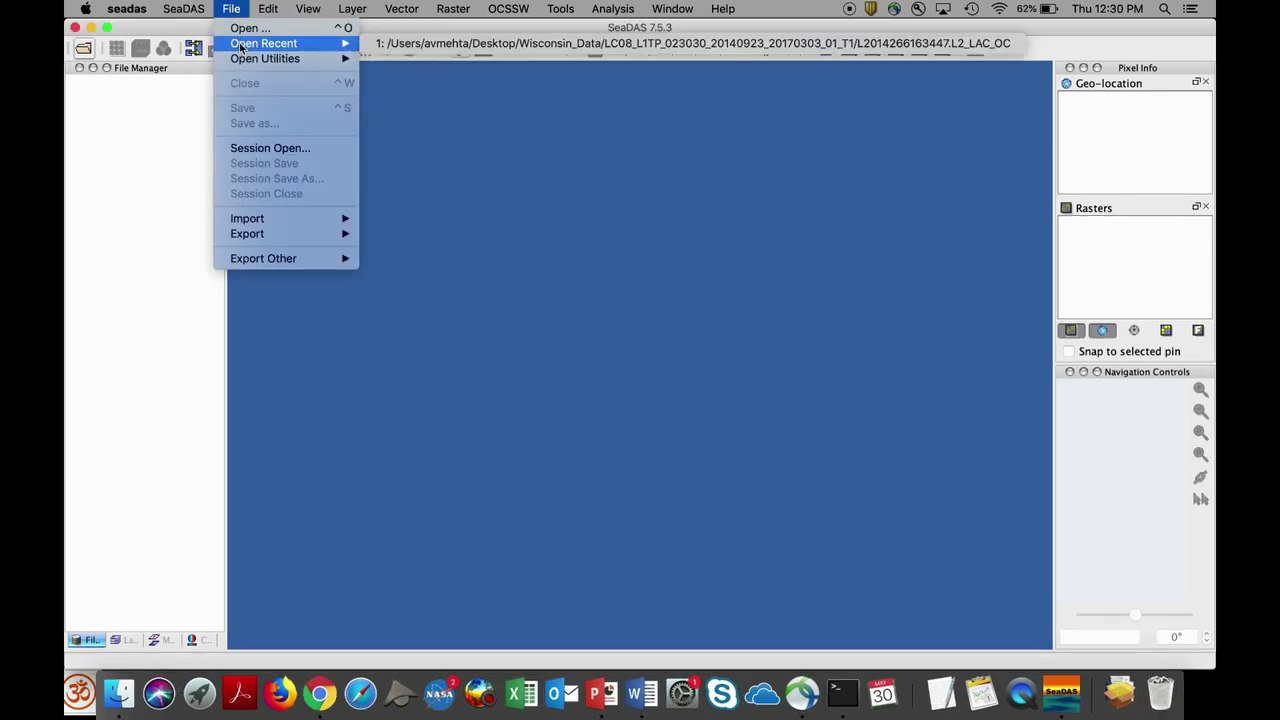
{"action": "left_click", "coordinate": [393, 45]}
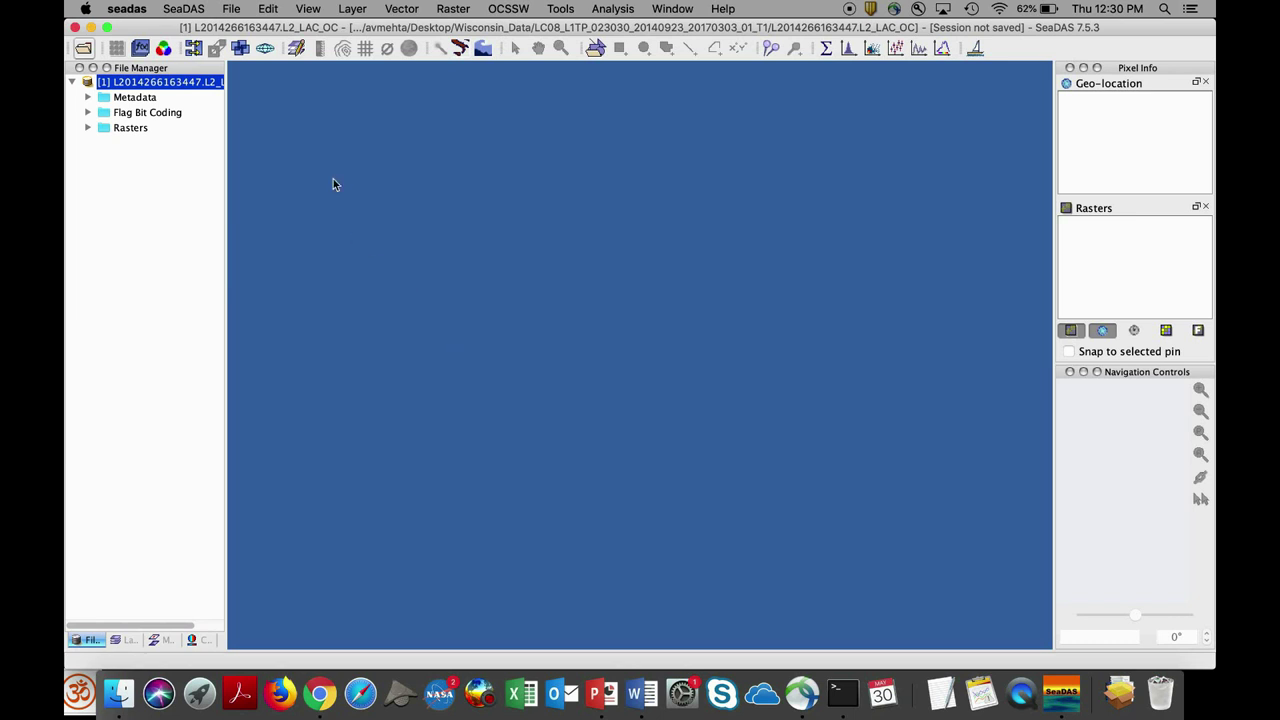
- Look through the Rrs bands among the file's rasters and display the chlor_a raster as an image
{"action": "left_click", "coordinate": [87, 128]}
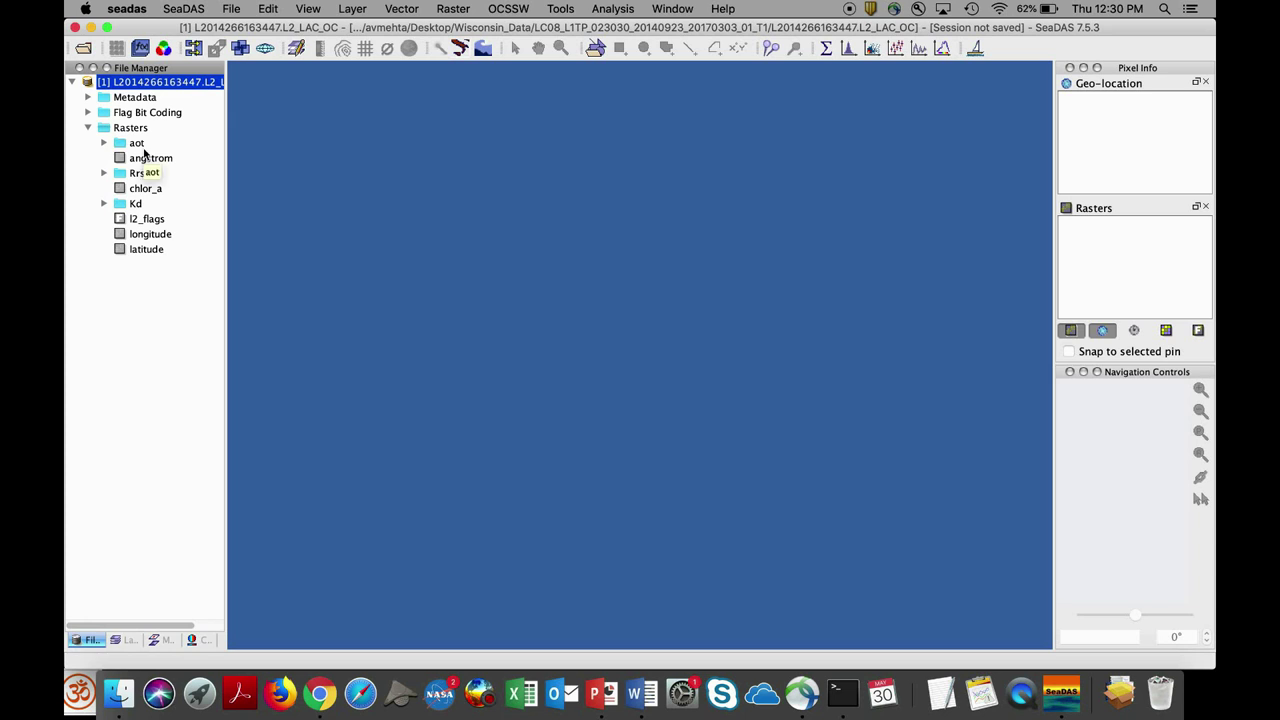
{"action": "left_click", "coordinate": [104, 174]}
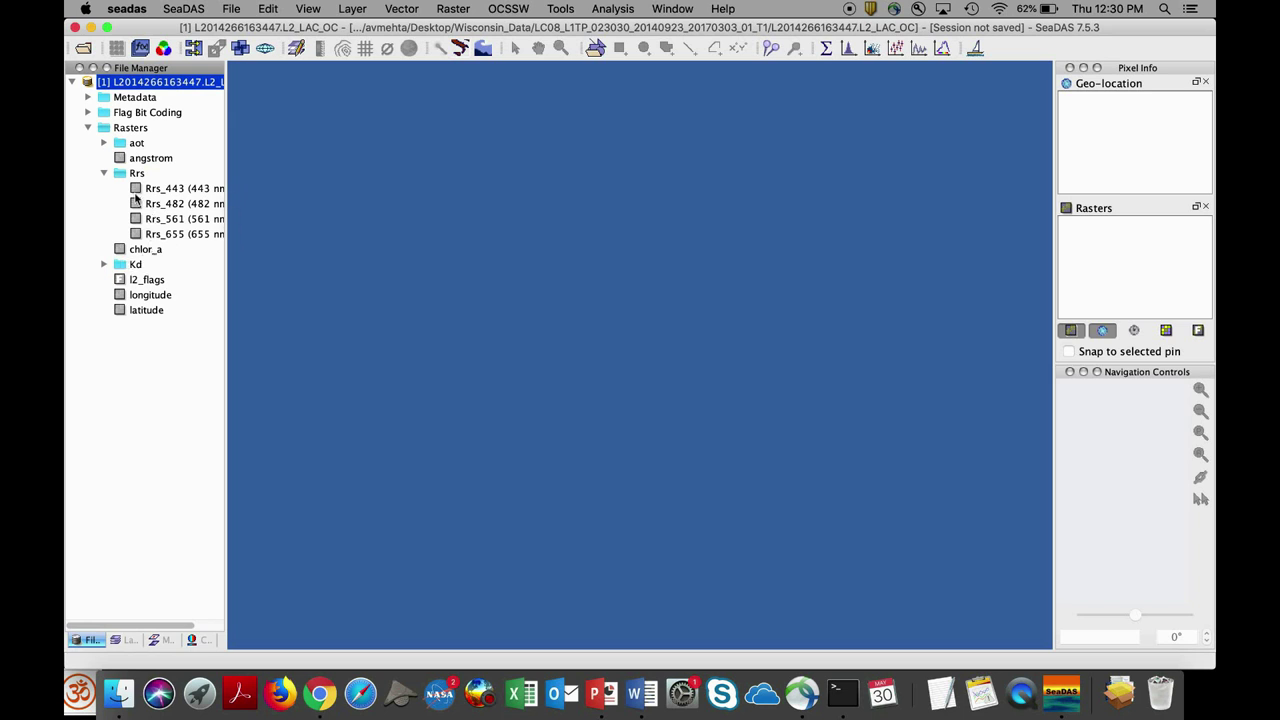
{"action": "left_click", "coordinate": [104, 173]}
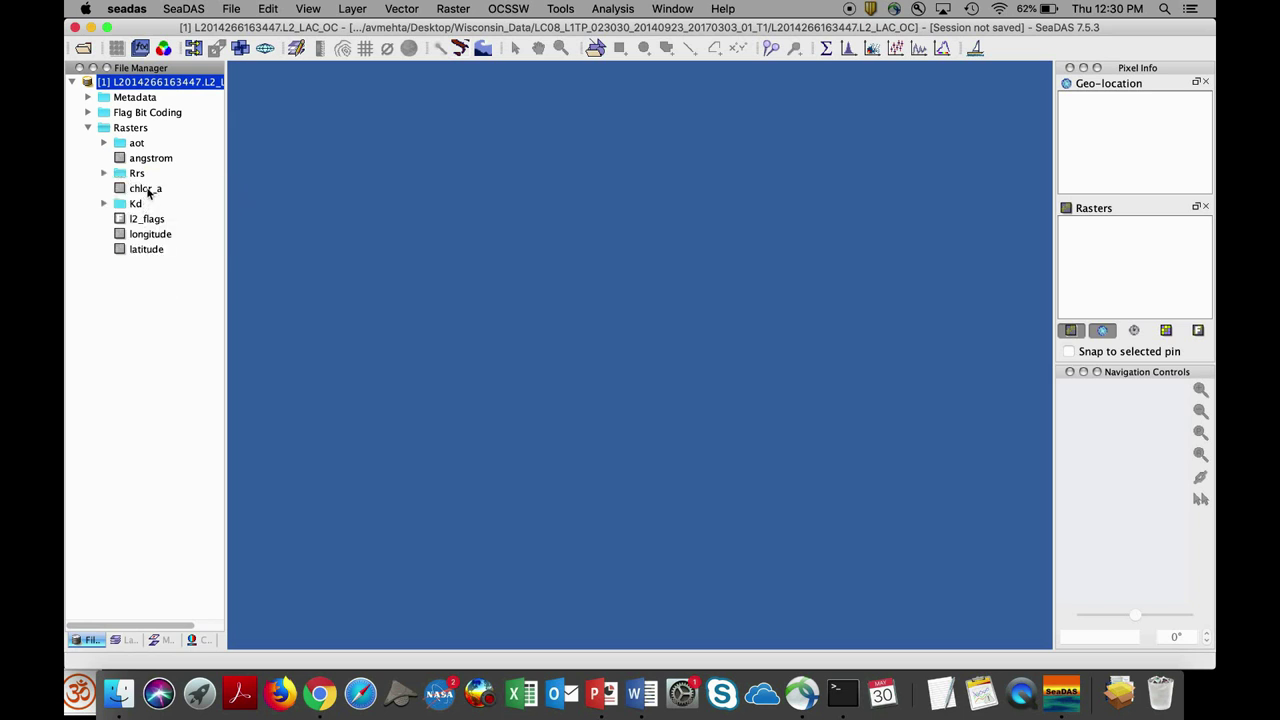
{"action": "double_click", "coordinate": [148, 190]}
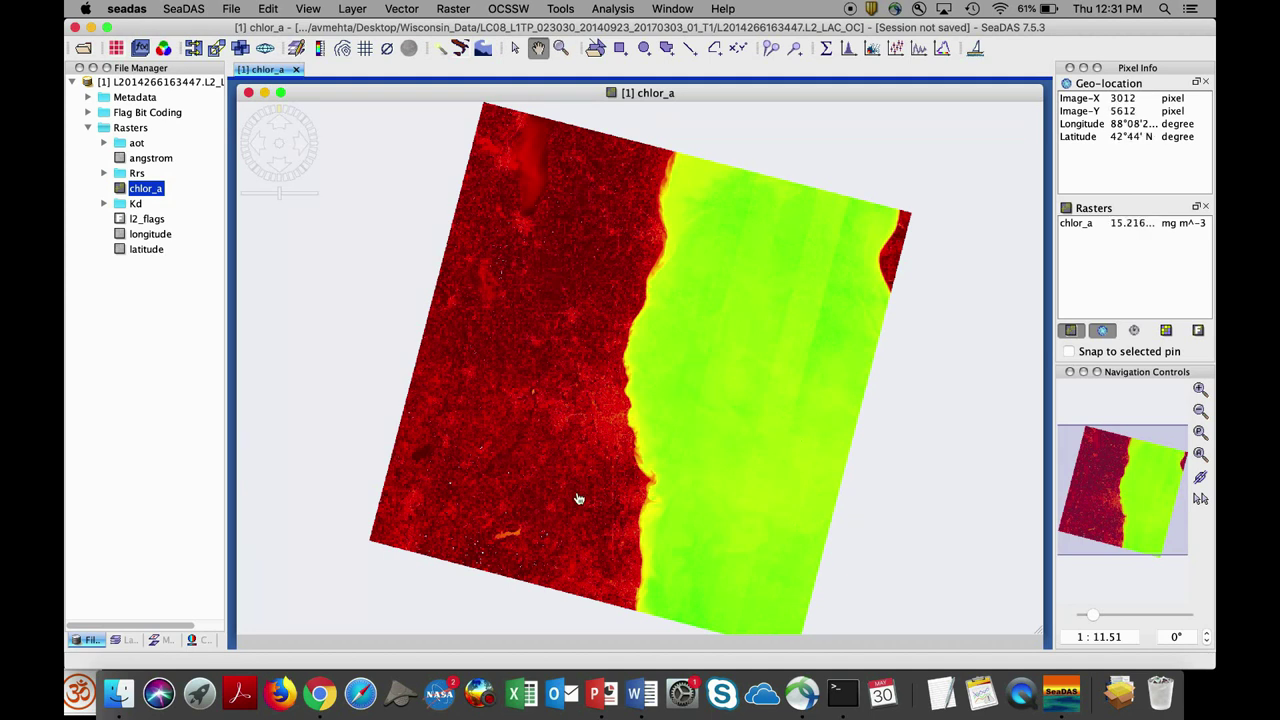
- Turn on the CLDICE mask over the chlor_a image and pick white as its colour
{"action": "left_click", "coordinate": [155, 640]}
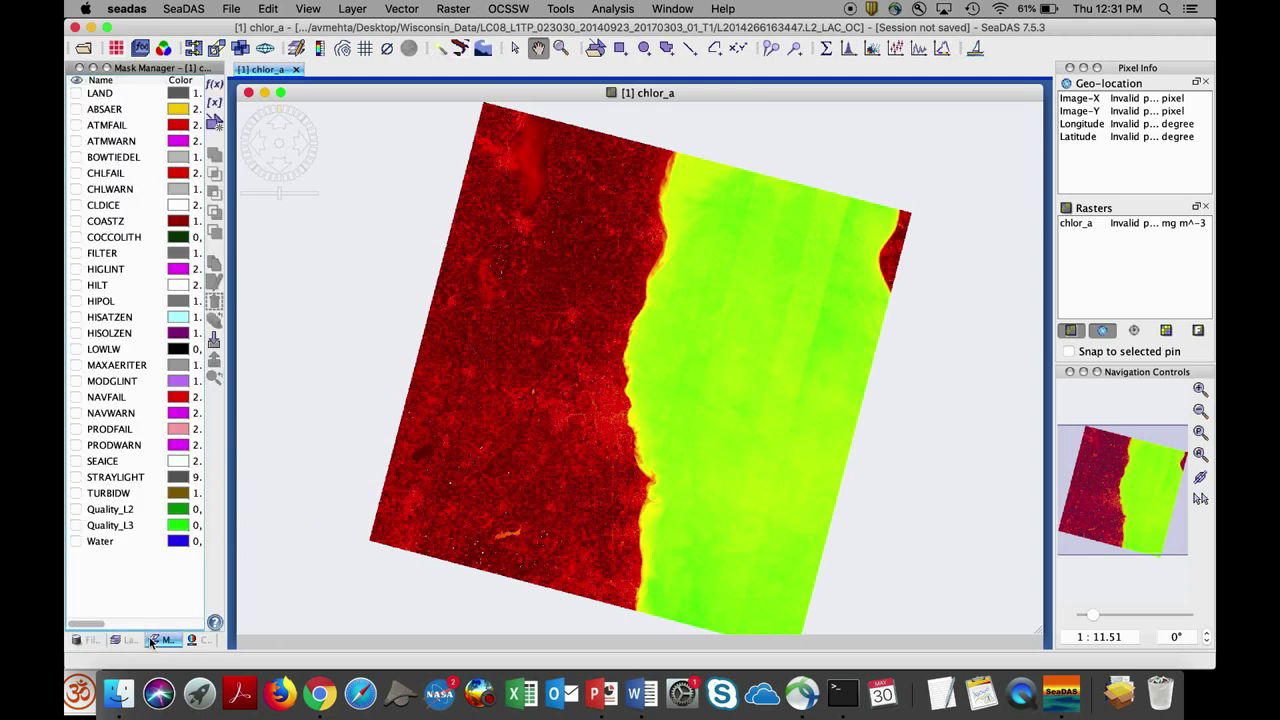
{"action": "left_click", "coordinate": [76, 205]}
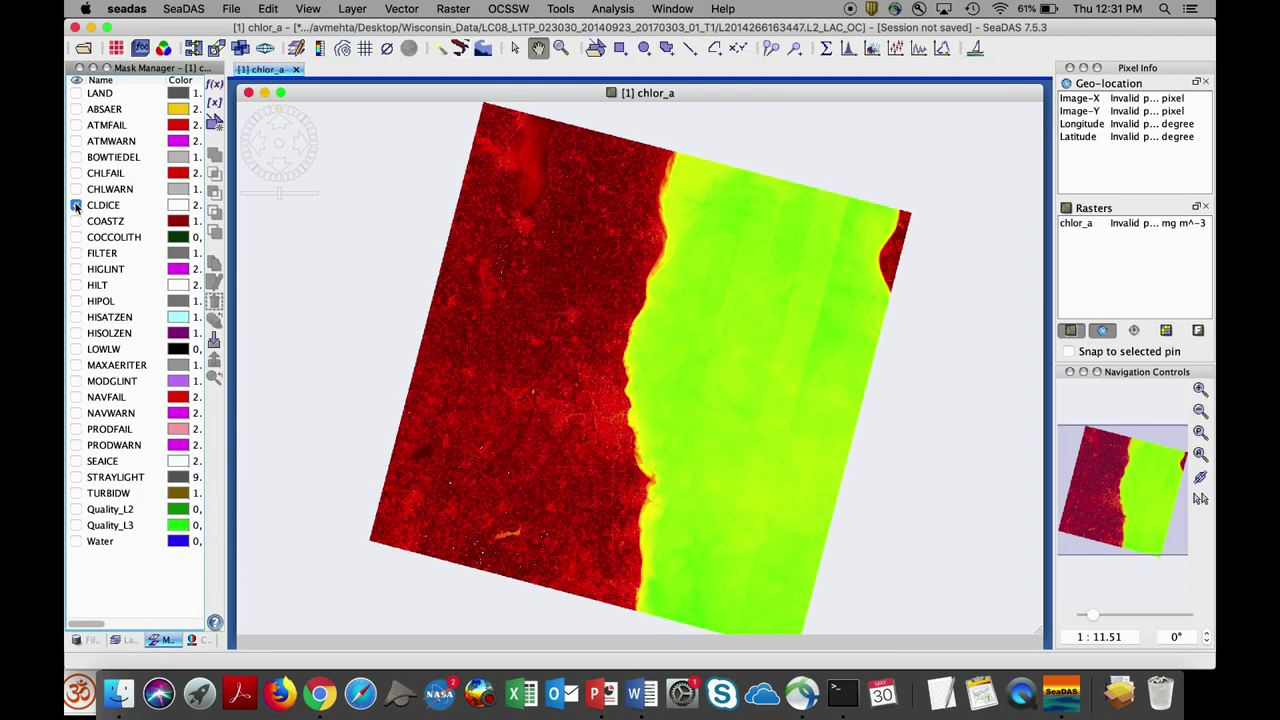
{"action": "left_click", "coordinate": [193, 207]}
{"action": "left_click", "coordinate": [190, 206]}
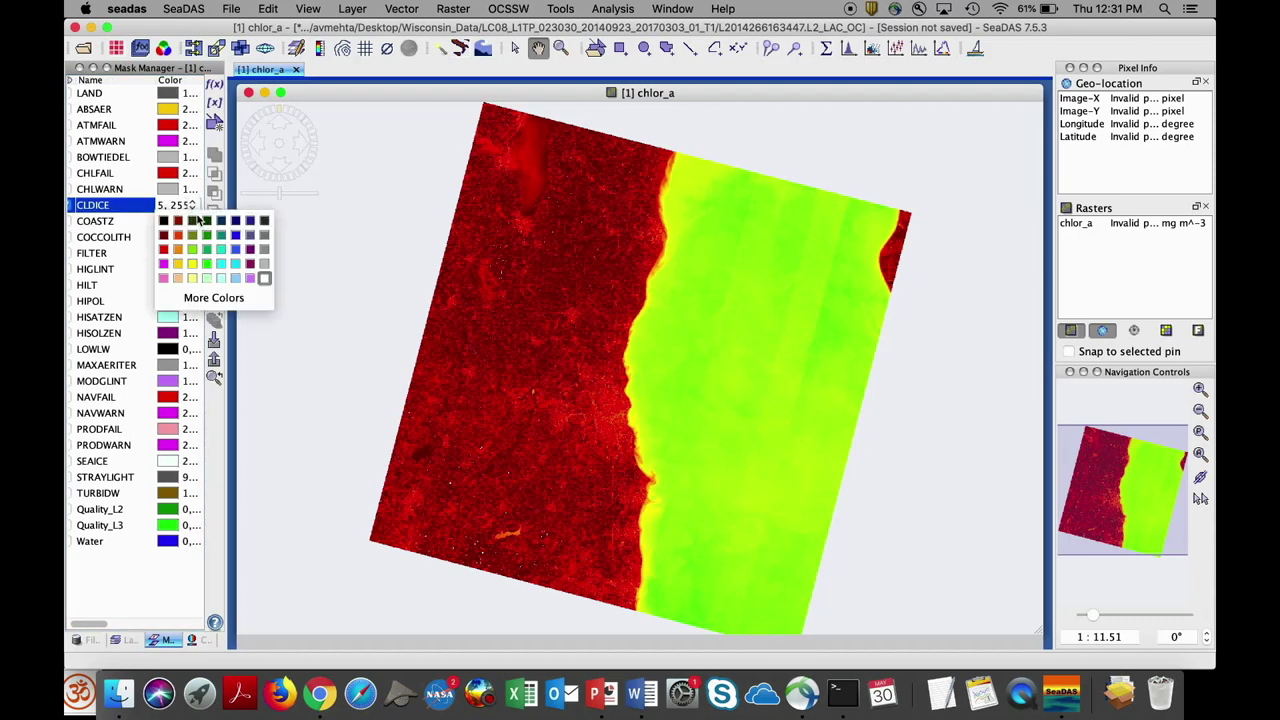
{"action": "left_click", "coordinate": [264, 278]}
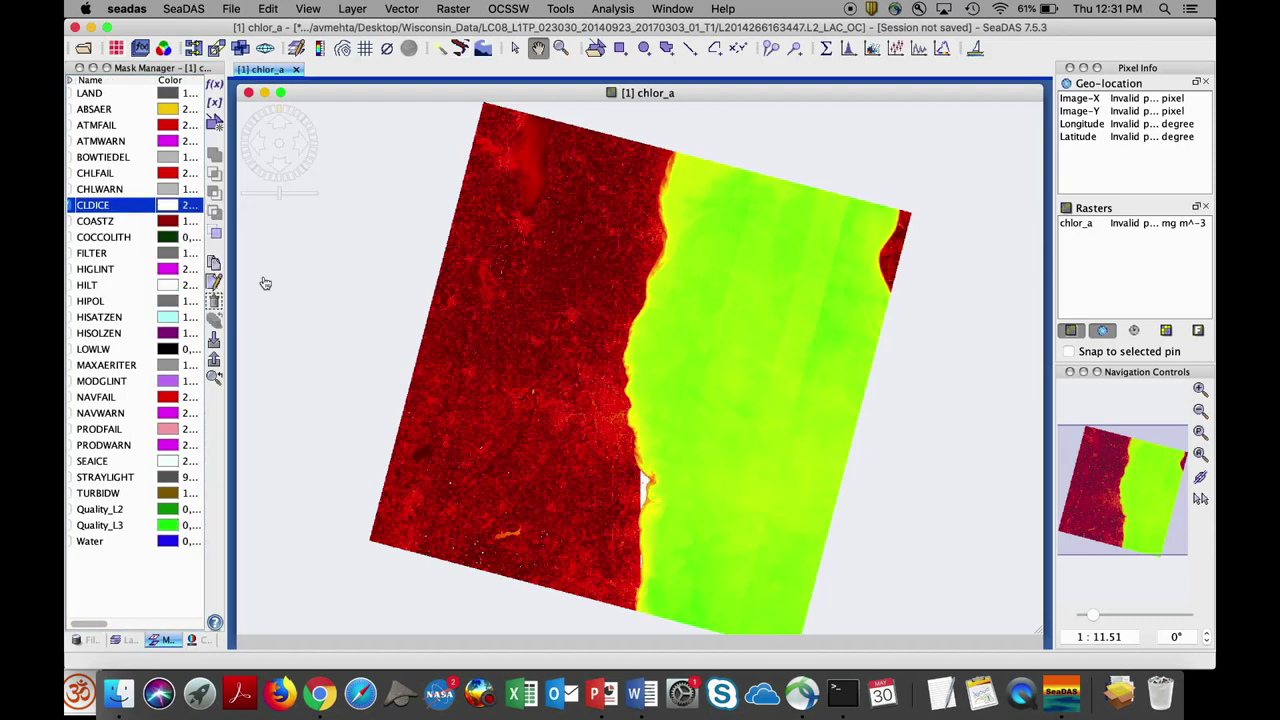
{"action": "left_click", "coordinate": [197, 208]}
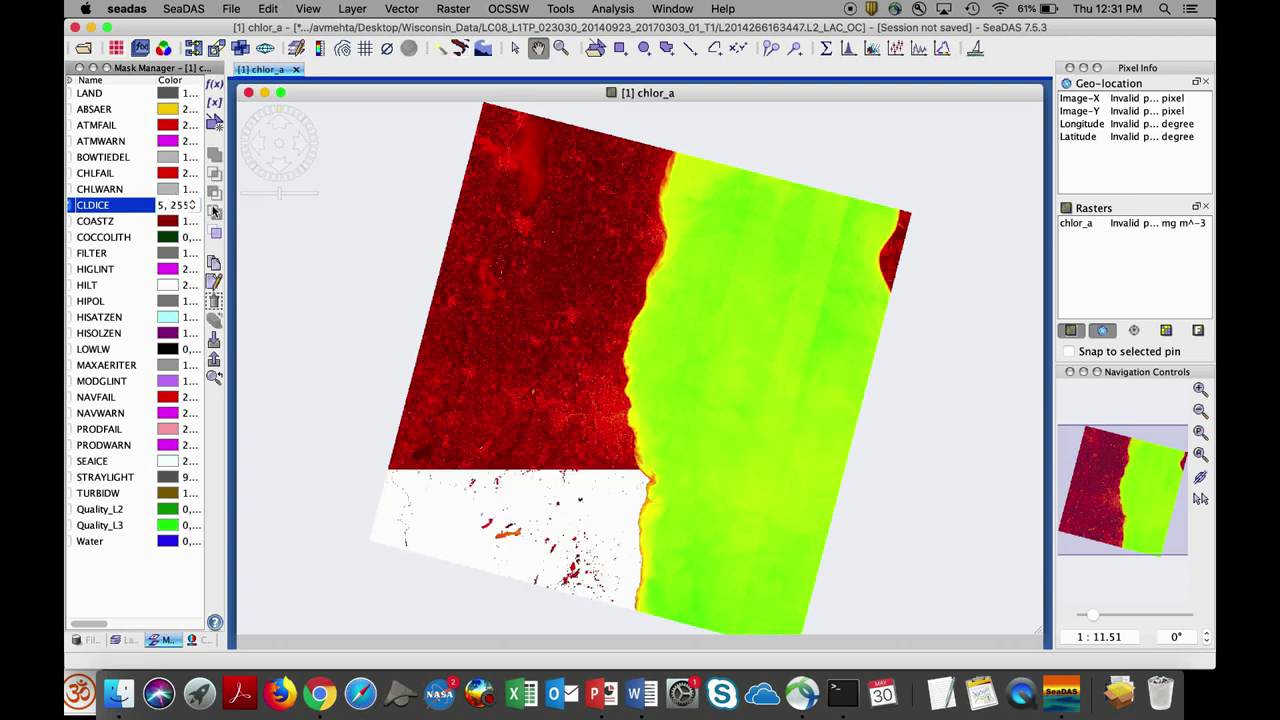
{"action": "left_click", "coordinate": [197, 207]}
{"action": "left_click", "coordinate": [264, 268]}
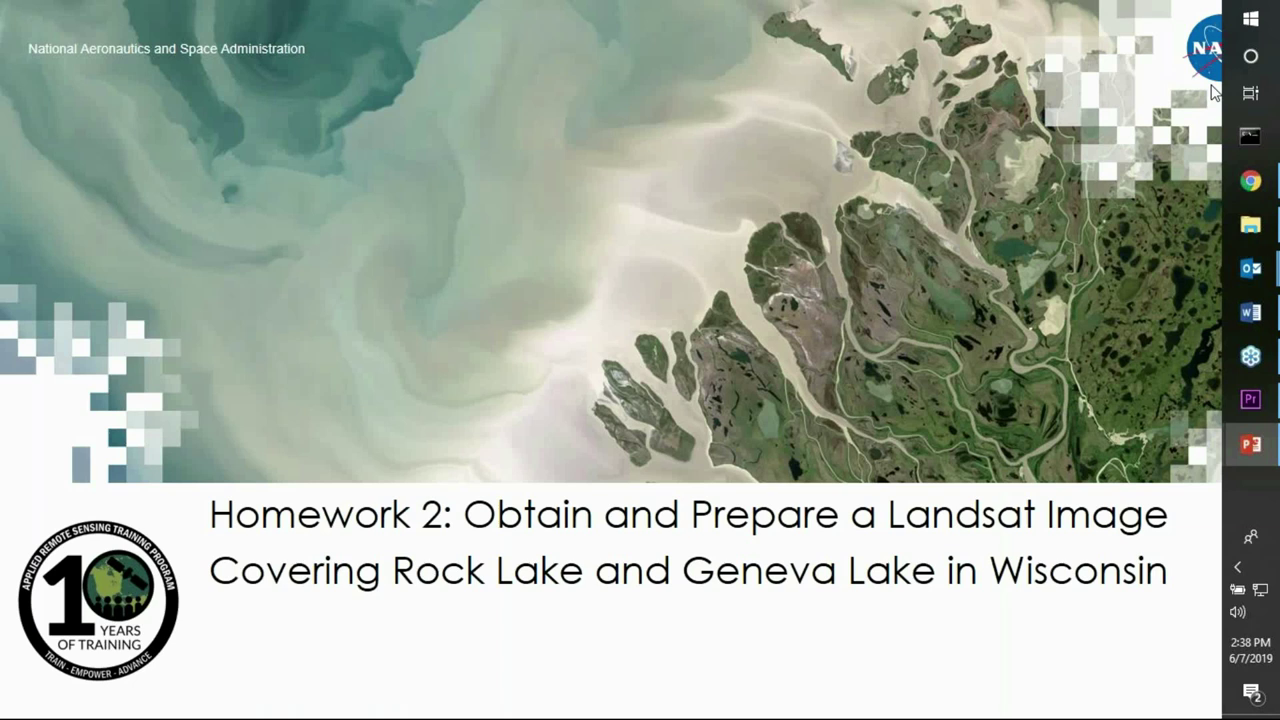
{"action": "key", "text": "Right"}
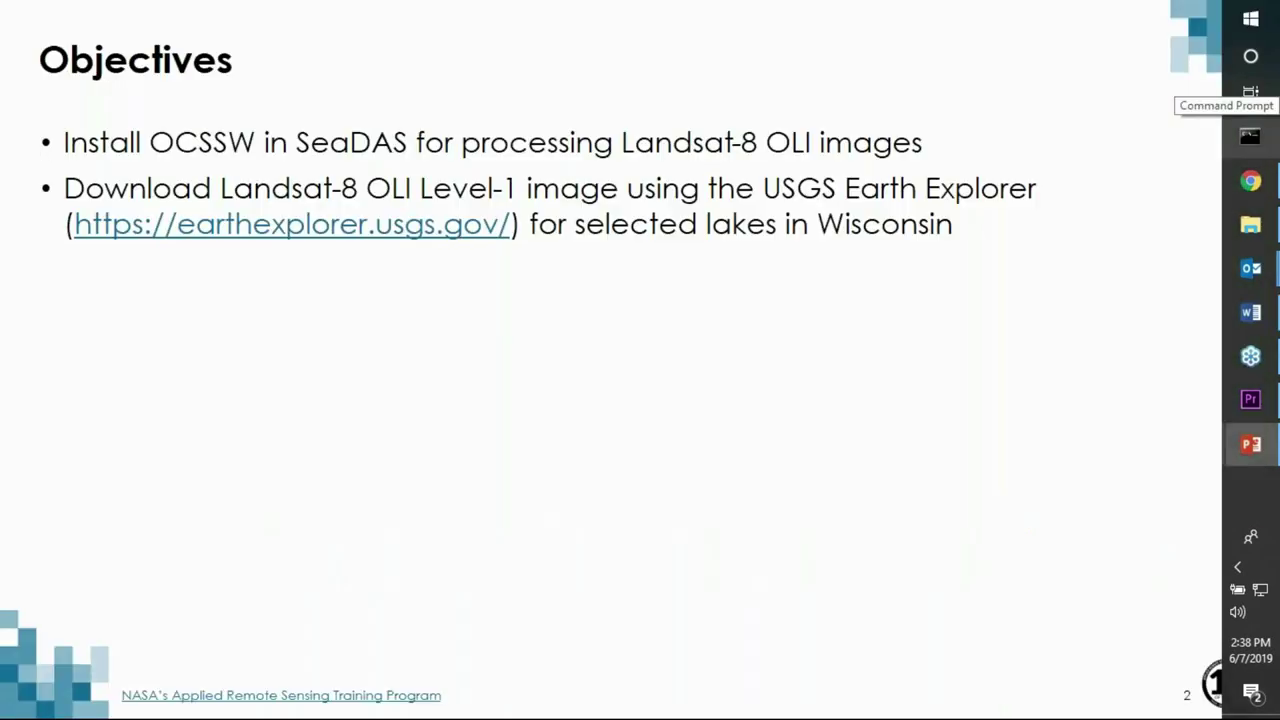
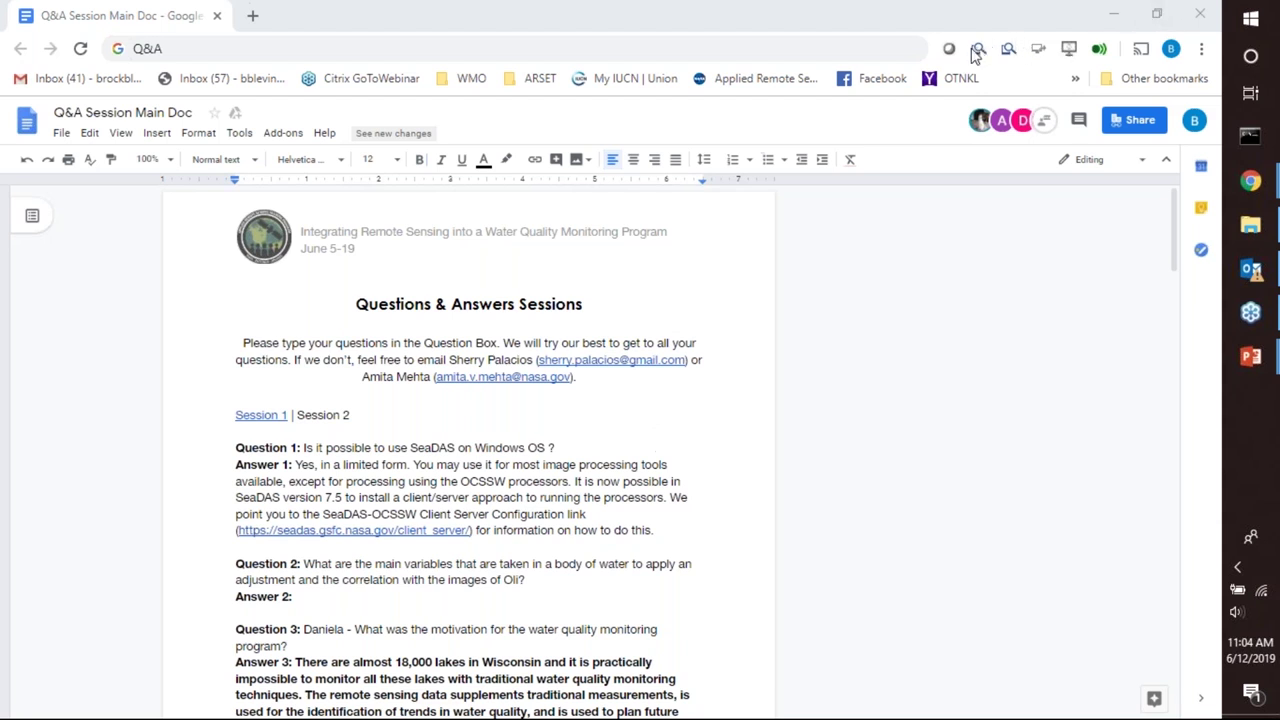
- Enlarge the Q&A Session Main Doc in Google Docs to a readable size and read Question 1 with its answer
{"action": "left_click", "coordinate": [830, 452]}
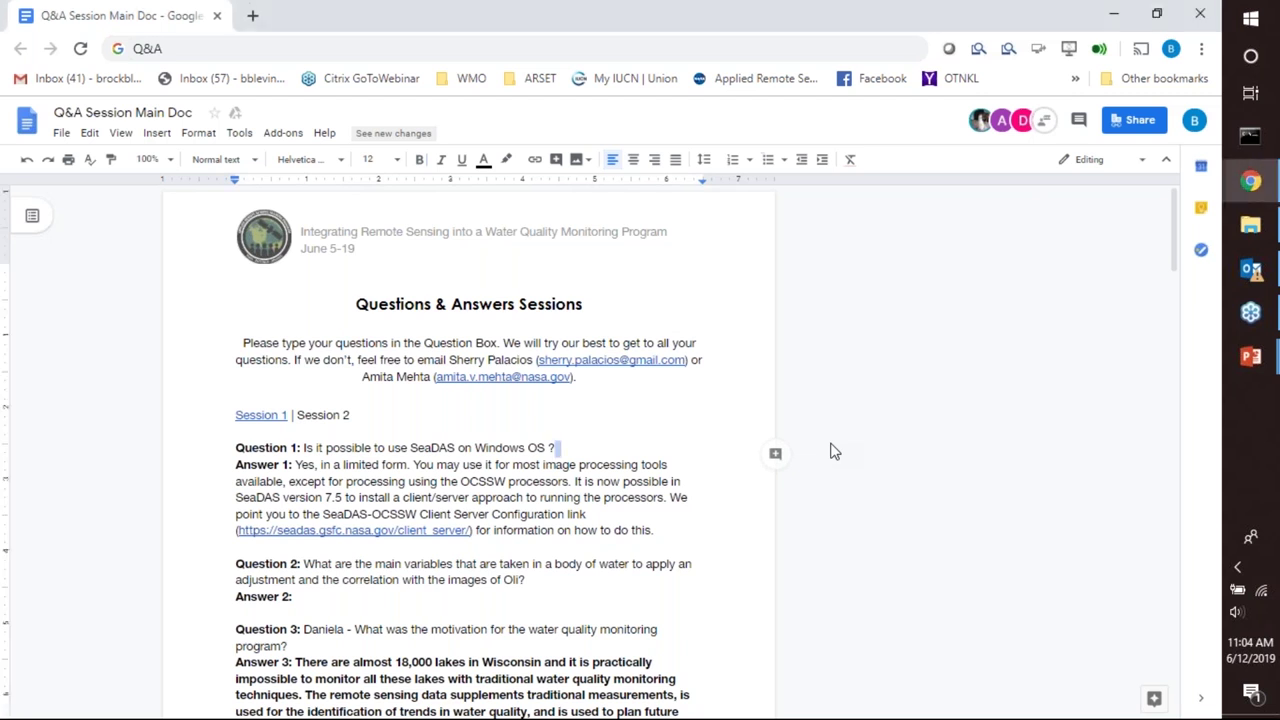
{"action": "key", "text": "ctrl+plus"}
{"action": "key", "text": "ctrl+plus"}
{"action": "key", "text": "ctrl+plus"}
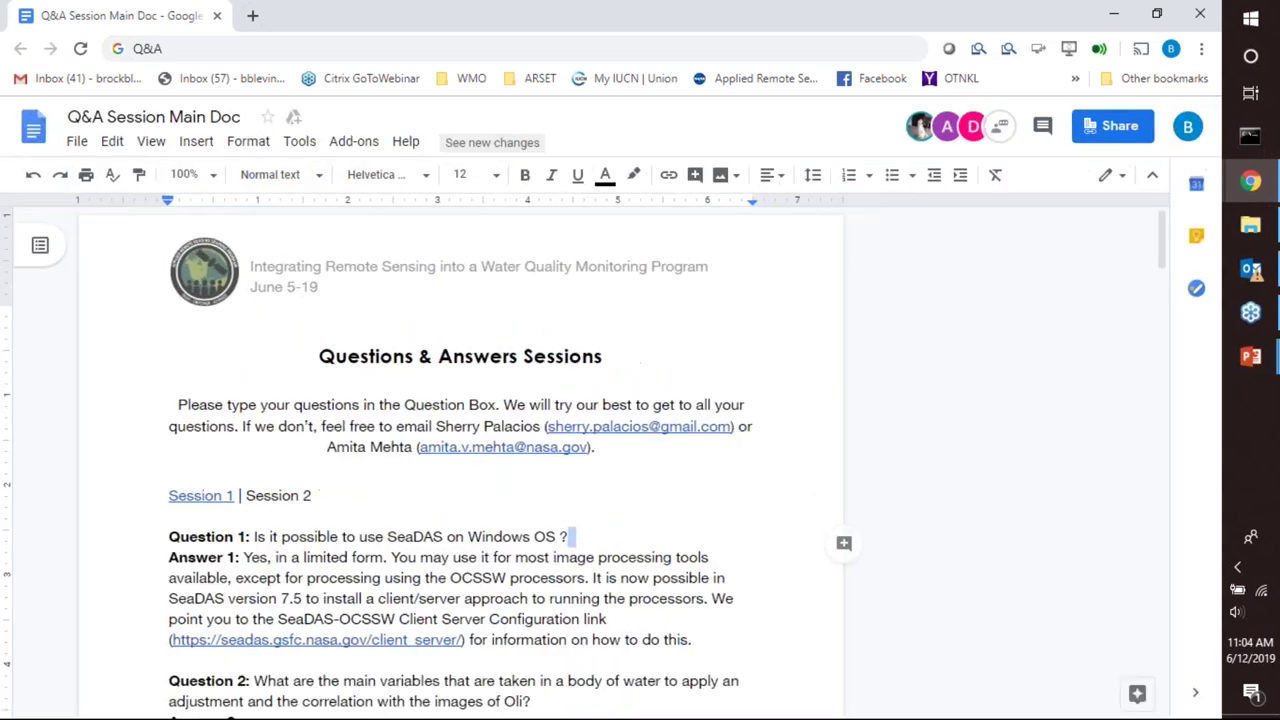
{"action": "key", "text": "ctrl+plus"}
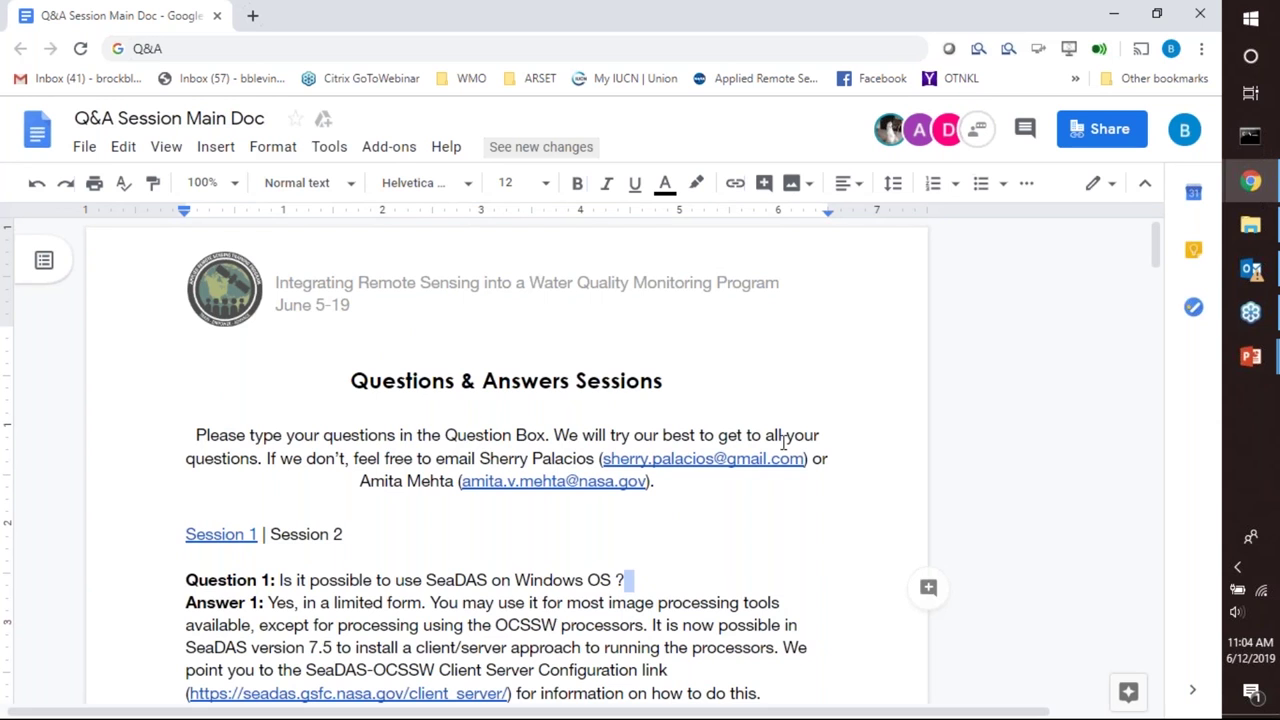
{"action": "scroll", "coordinate": [784, 444], "scroll_direction": "down", "scroll_amount": 2}
{"action": "scroll", "coordinate": [784, 444], "scroll_direction": "up", "scroll_amount": 1}
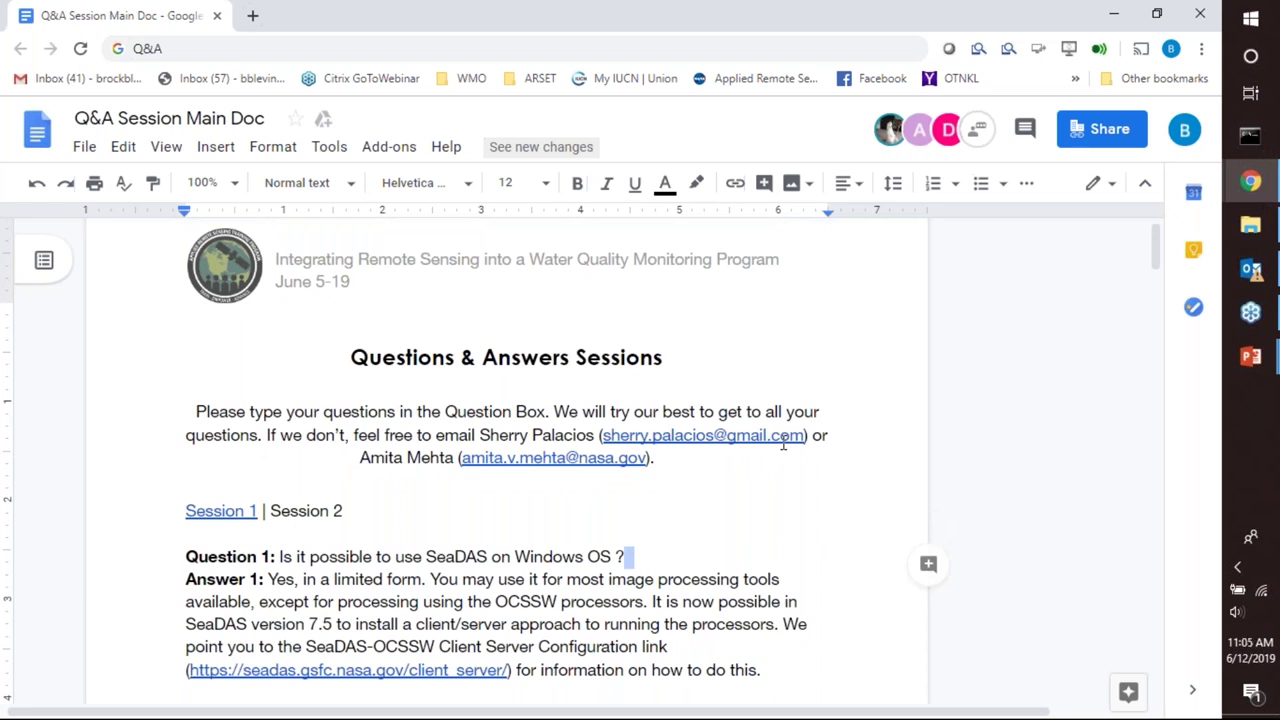
{"action": "scroll", "coordinate": [783, 445], "scroll_direction": "down", "scroll_amount": 1}
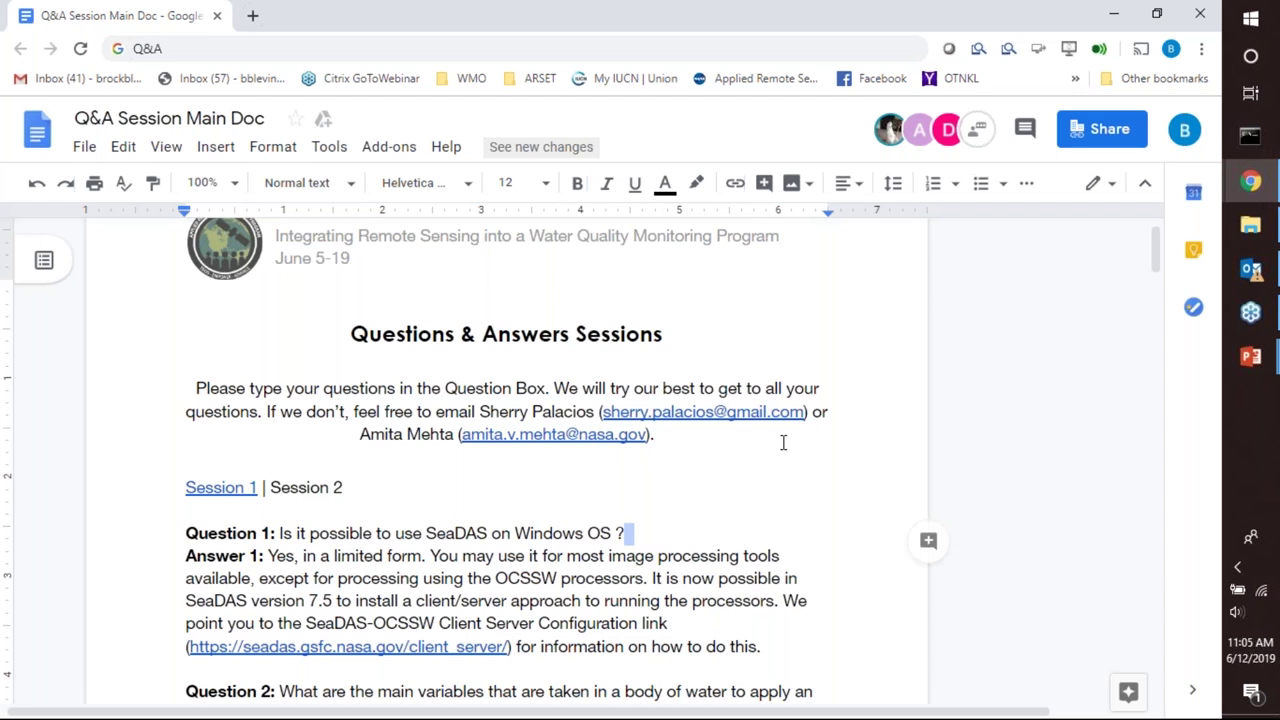
{"action": "key", "text": "ctrl+minus"}
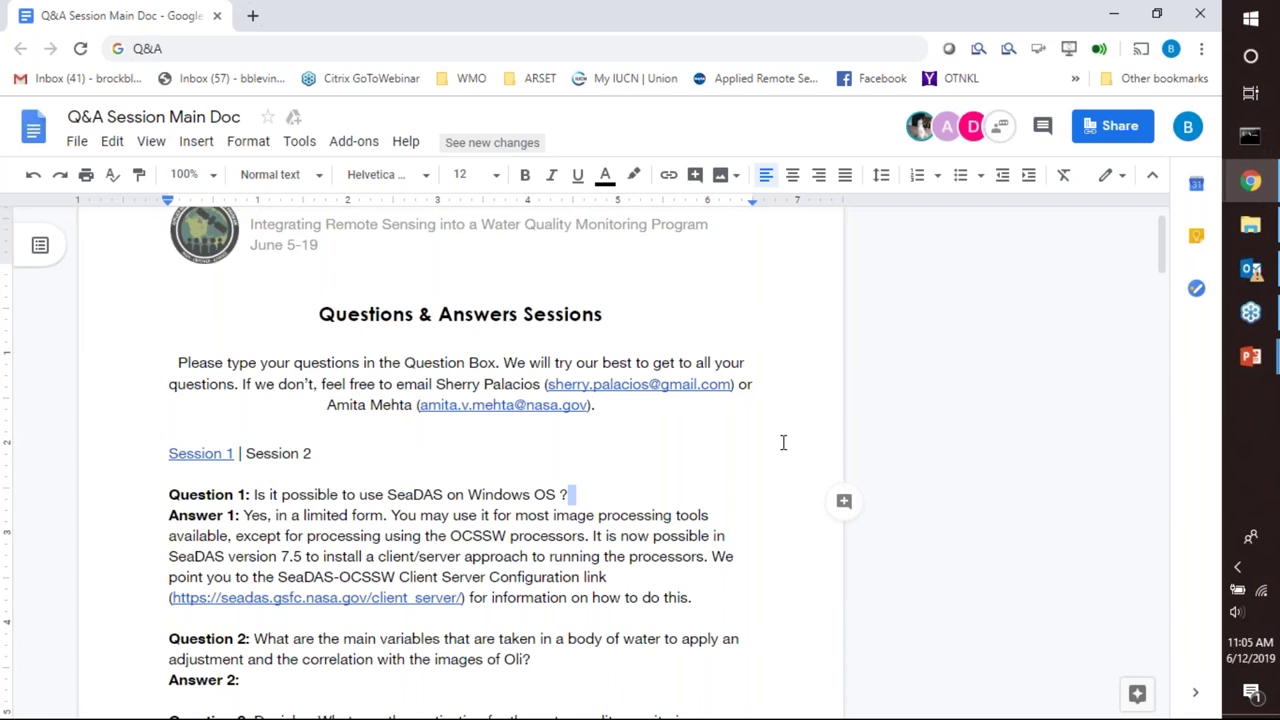
{"action": "double_click", "coordinate": [1083, 16]}
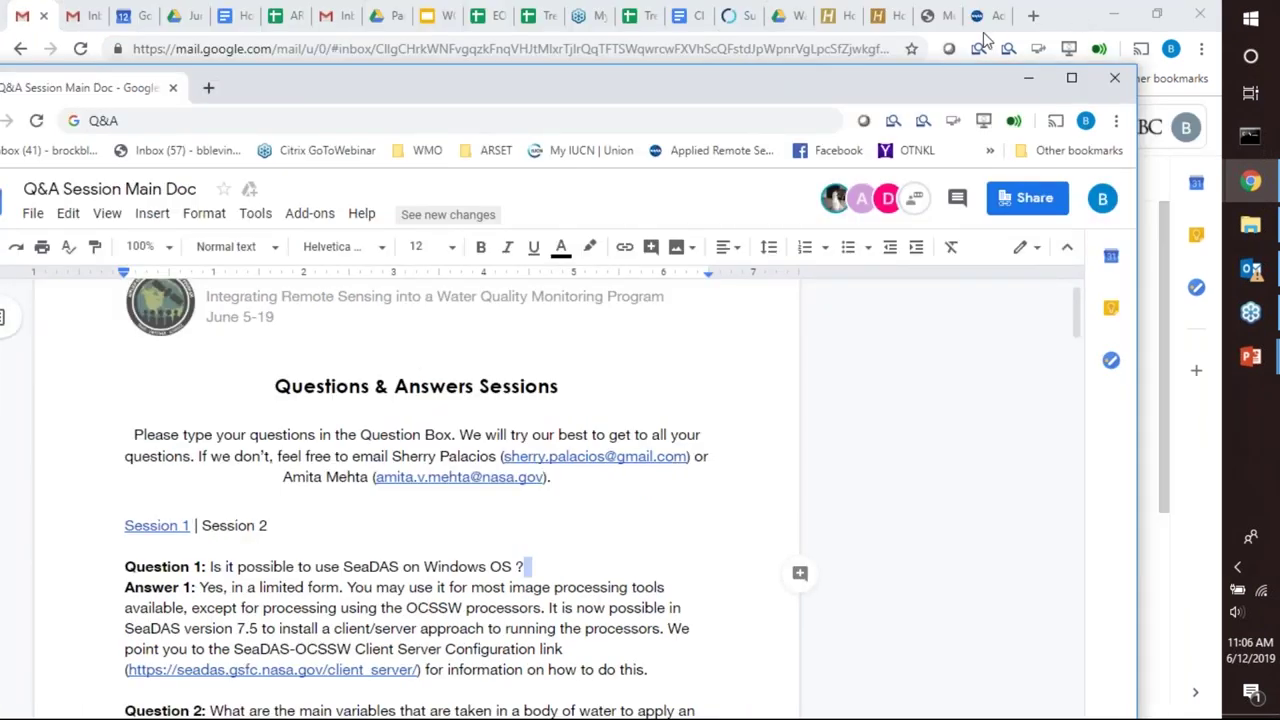
{"action": "left_click", "coordinate": [1071, 77]}
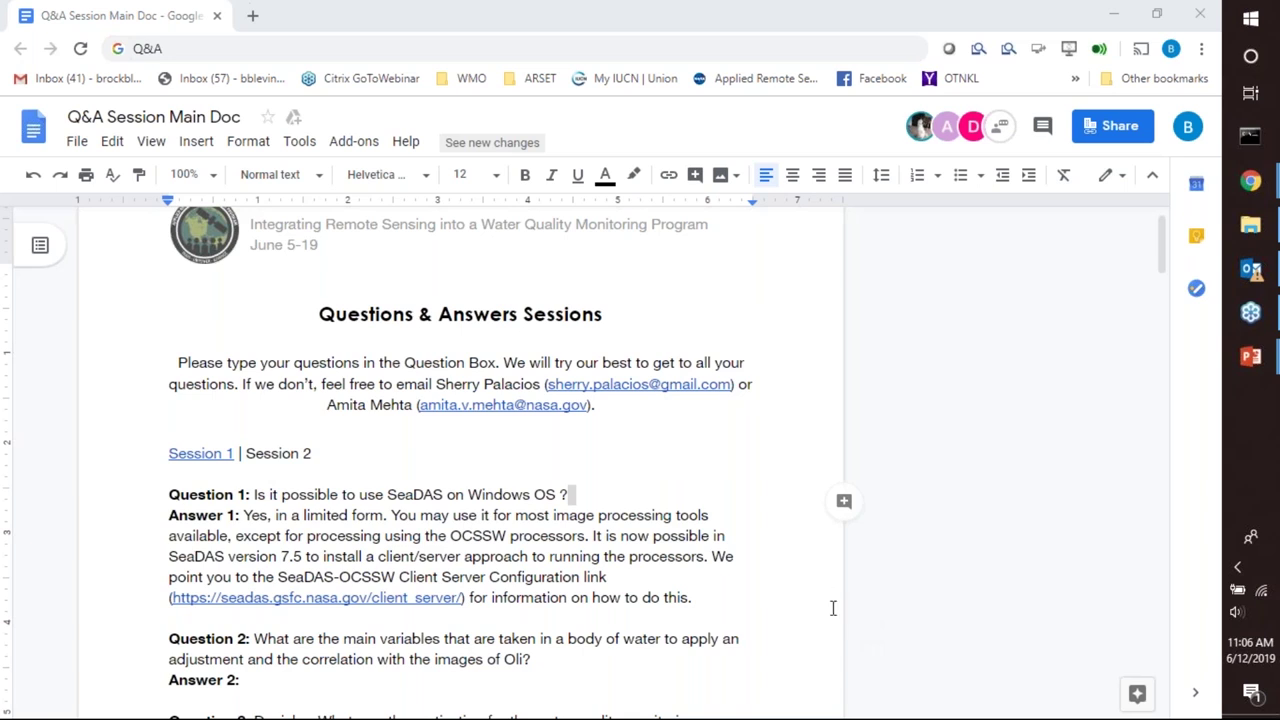
- Read Questions 2 to 5 with their answers, highlighting the Question 3 text about the water quality monitoring program's motivation
{"action": "scroll", "coordinate": [832, 607], "scroll_direction": "down", "scroll_amount": 2}
{"action": "scroll", "coordinate": [832, 607], "scroll_direction": "down", "scroll_amount": 2}
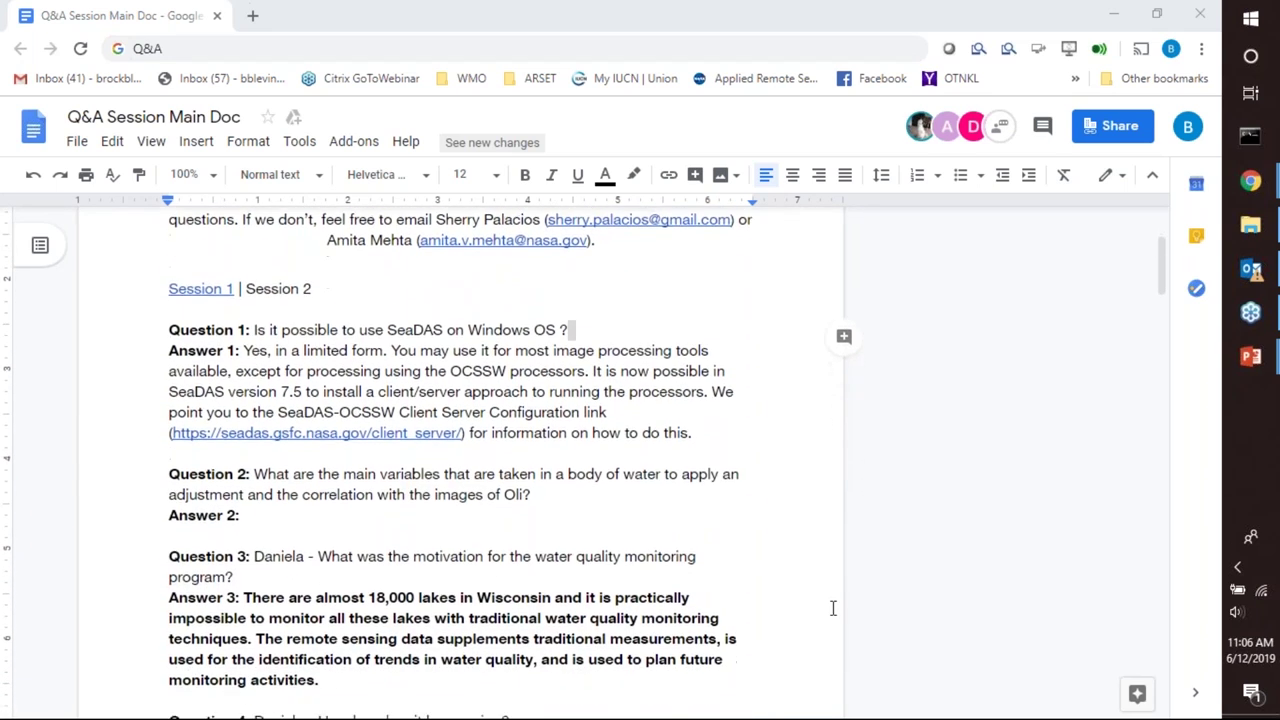
{"action": "scroll", "coordinate": [832, 607], "scroll_direction": "down", "scroll_amount": 1}
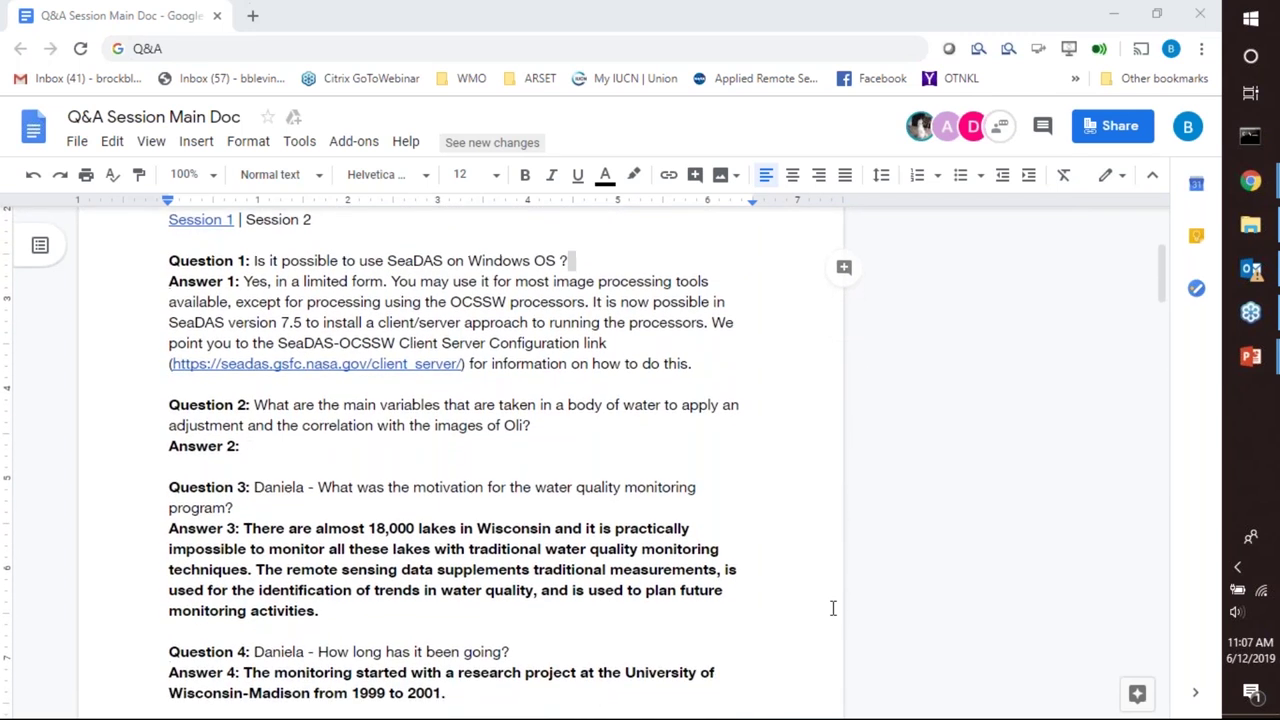
{"action": "left_click", "coordinate": [319, 492]}
{"action": "key", "text": "ctrl+shift+Down"}
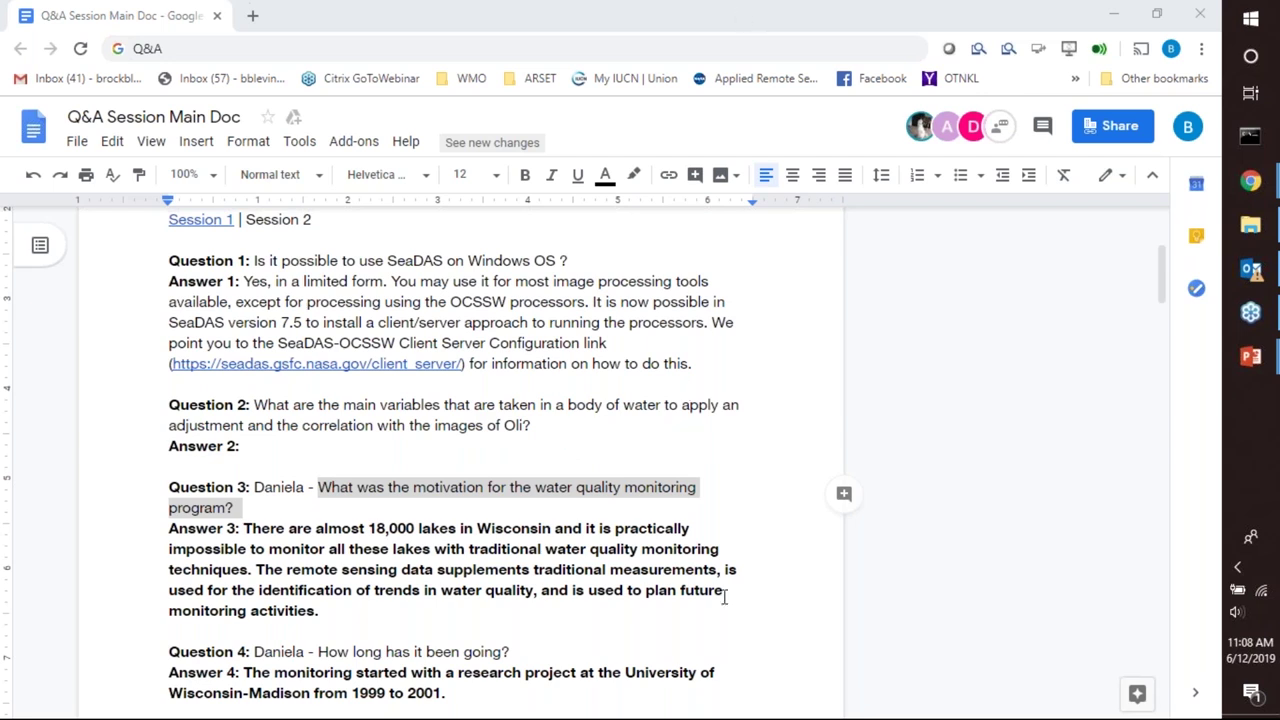
{"action": "scroll", "coordinate": [678, 584], "scroll_direction": "down", "scroll_amount": 3}
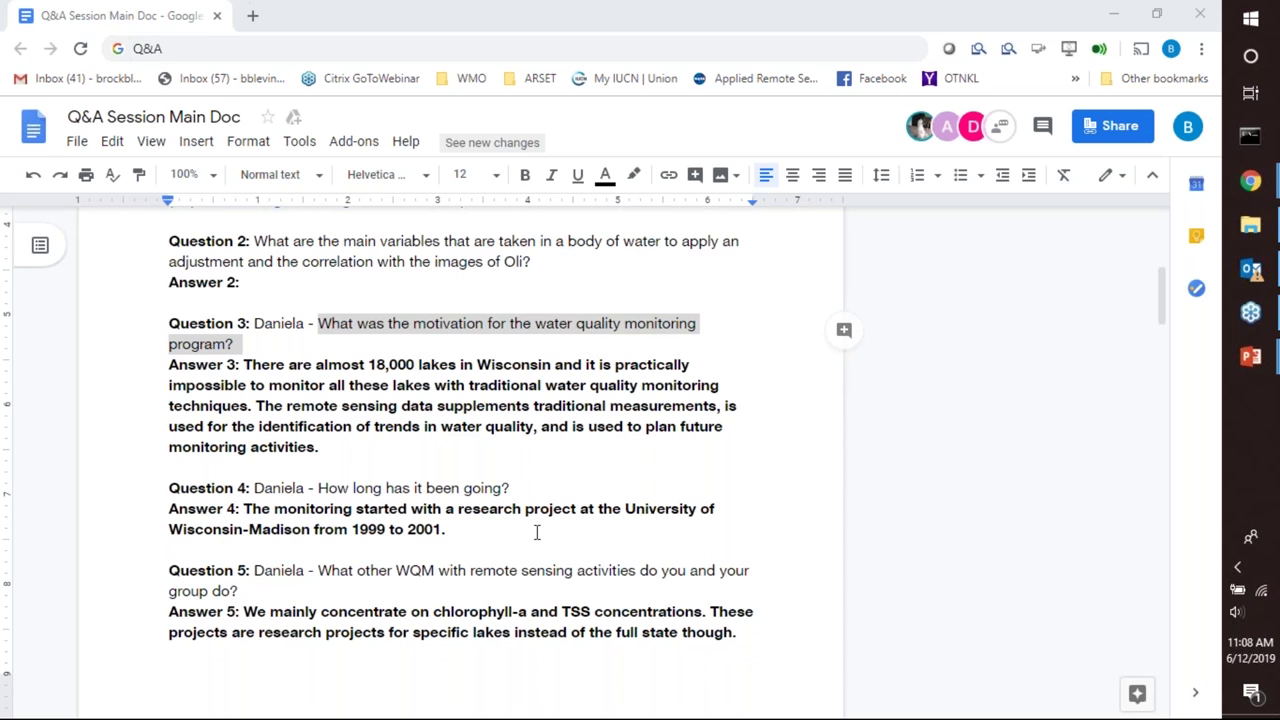
{"action": "scroll", "coordinate": [536, 533], "scroll_direction": "down", "scroll_amount": 3}
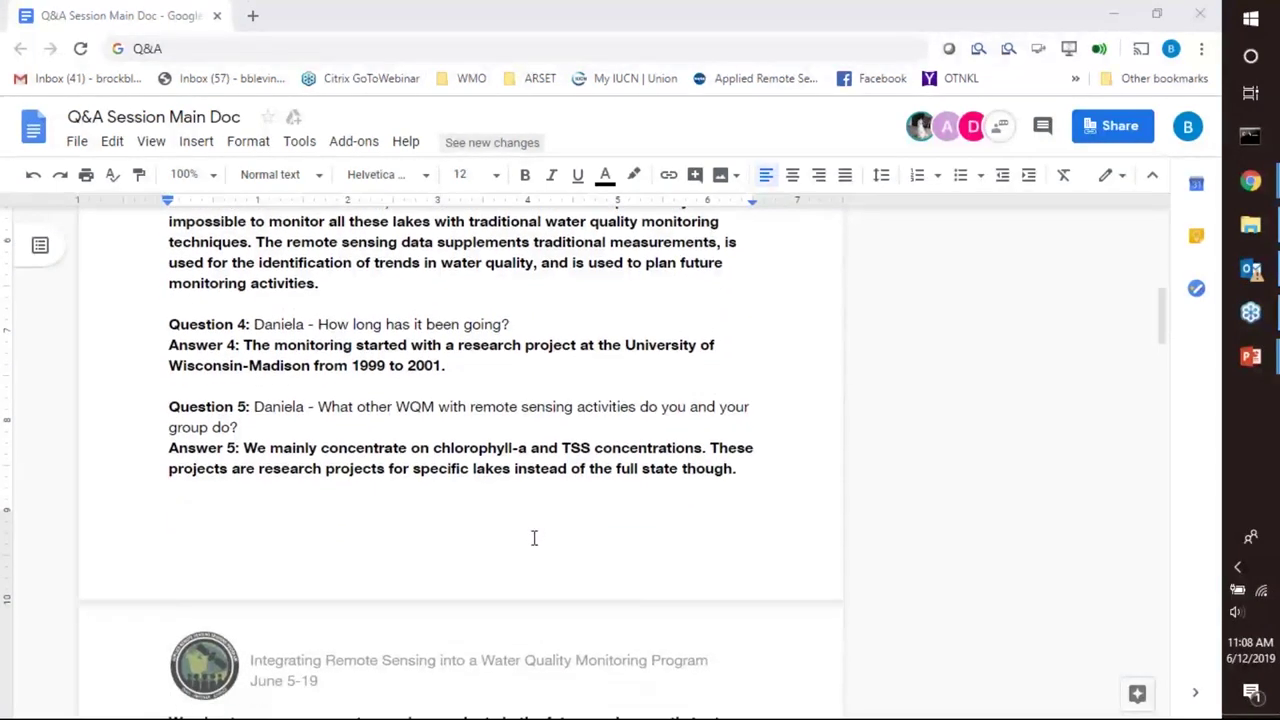
- Read on through the rest of Answer 5 to Question 7, highlighting the Question 7 text about affiliation with the CyAN project
{"action": "scroll", "coordinate": [534, 538], "scroll_direction": "down", "scroll_amount": 2}
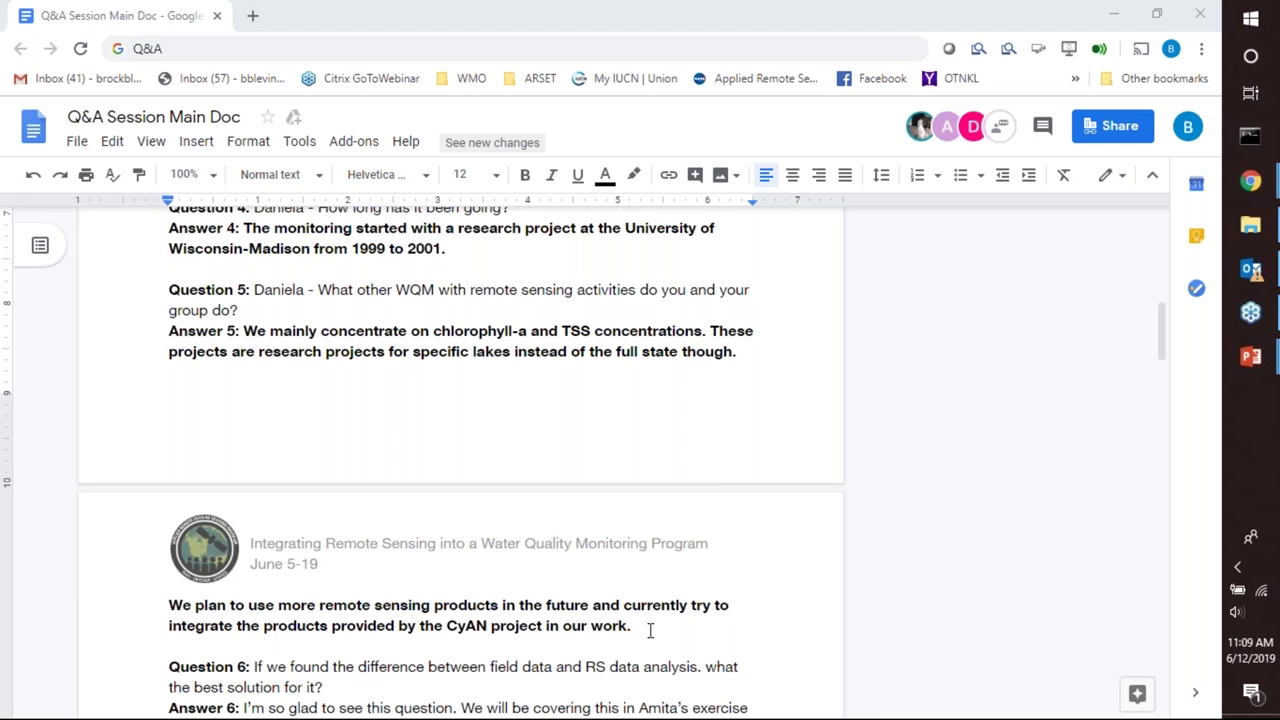
{"action": "left_click", "coordinate": [650, 630]}
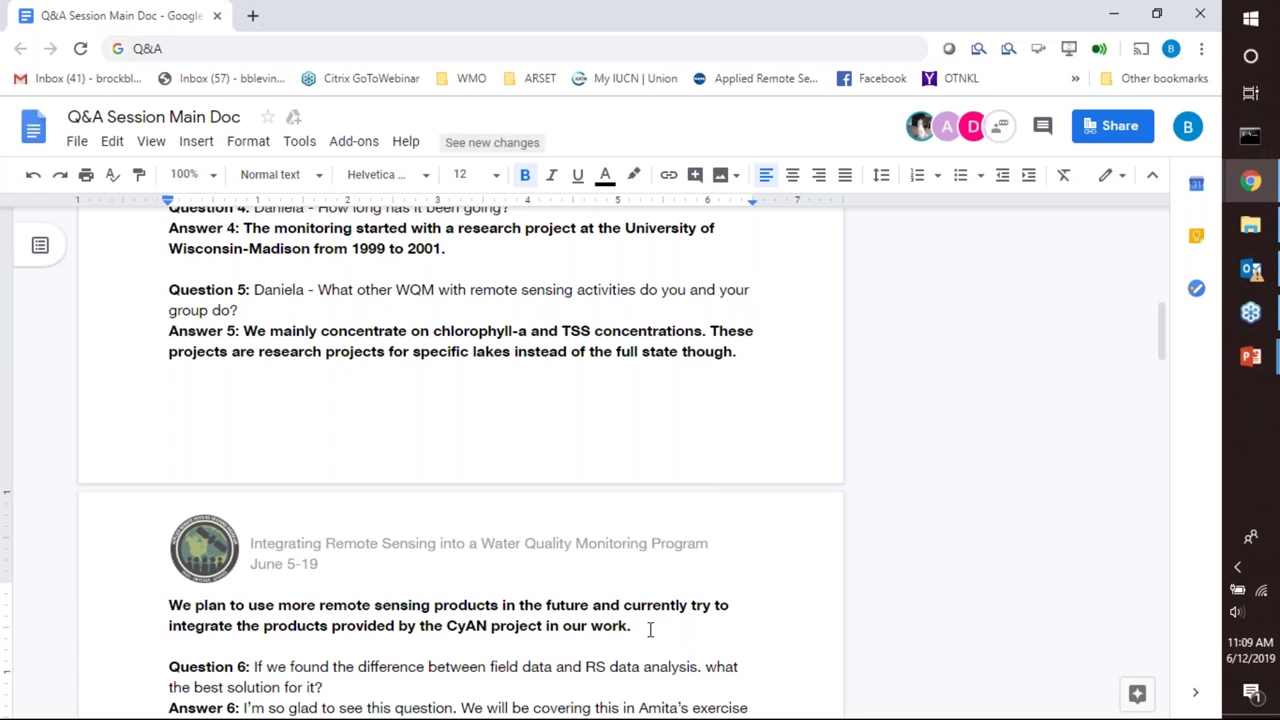
{"action": "scroll", "coordinate": [640, 628], "scroll_direction": "down", "scroll_amount": 4}
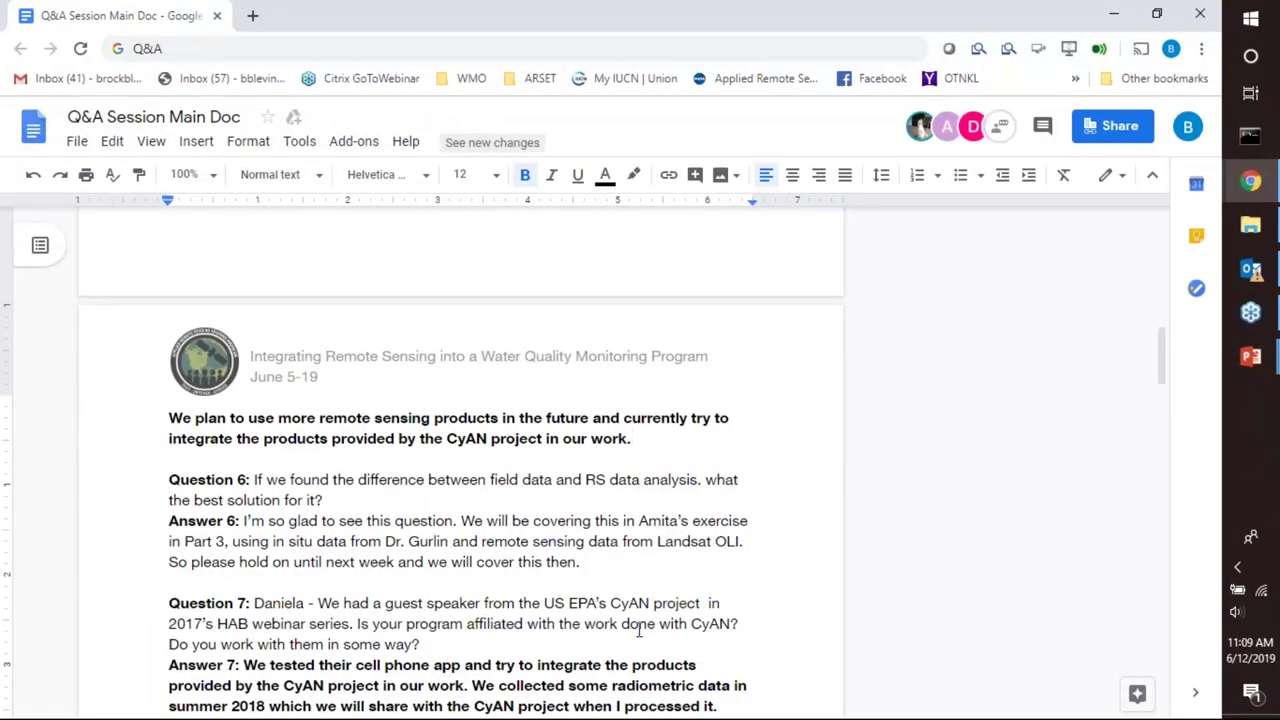
{"action": "scroll", "coordinate": [638, 628], "scroll_direction": "up", "scroll_amount": 1}
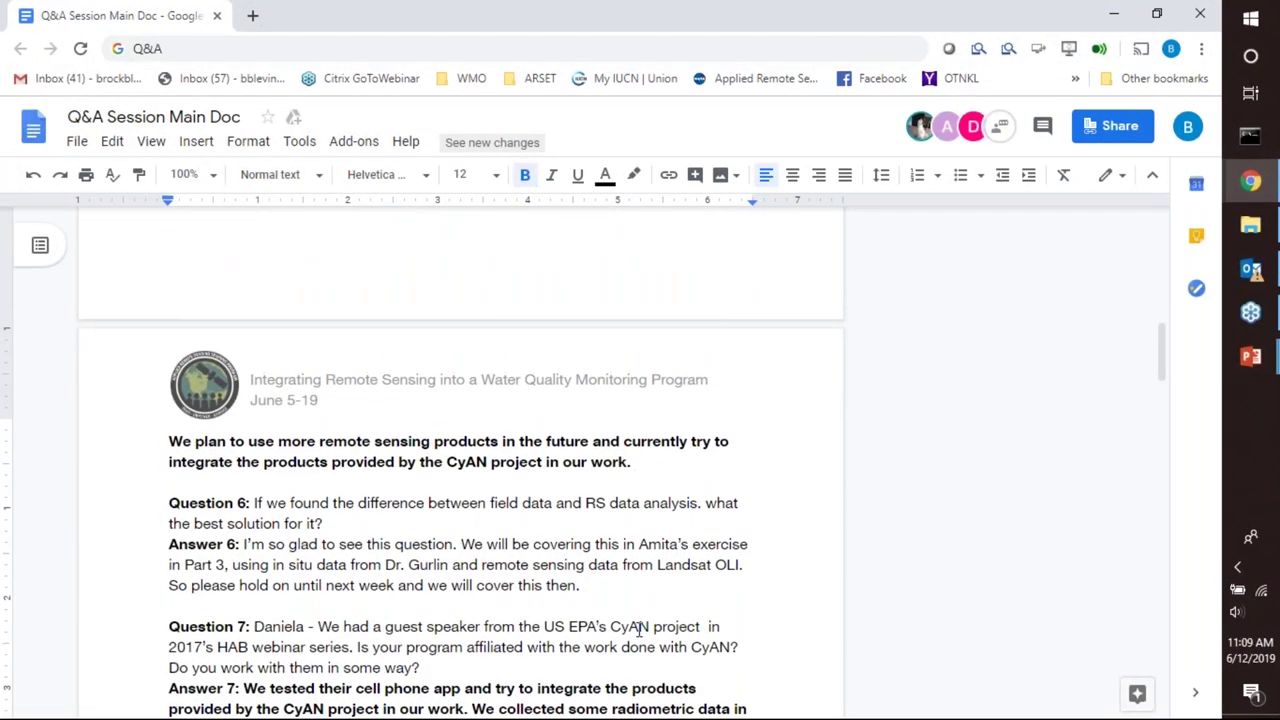
{"action": "scroll", "coordinate": [638, 628], "scroll_direction": "down", "scroll_amount": 6}
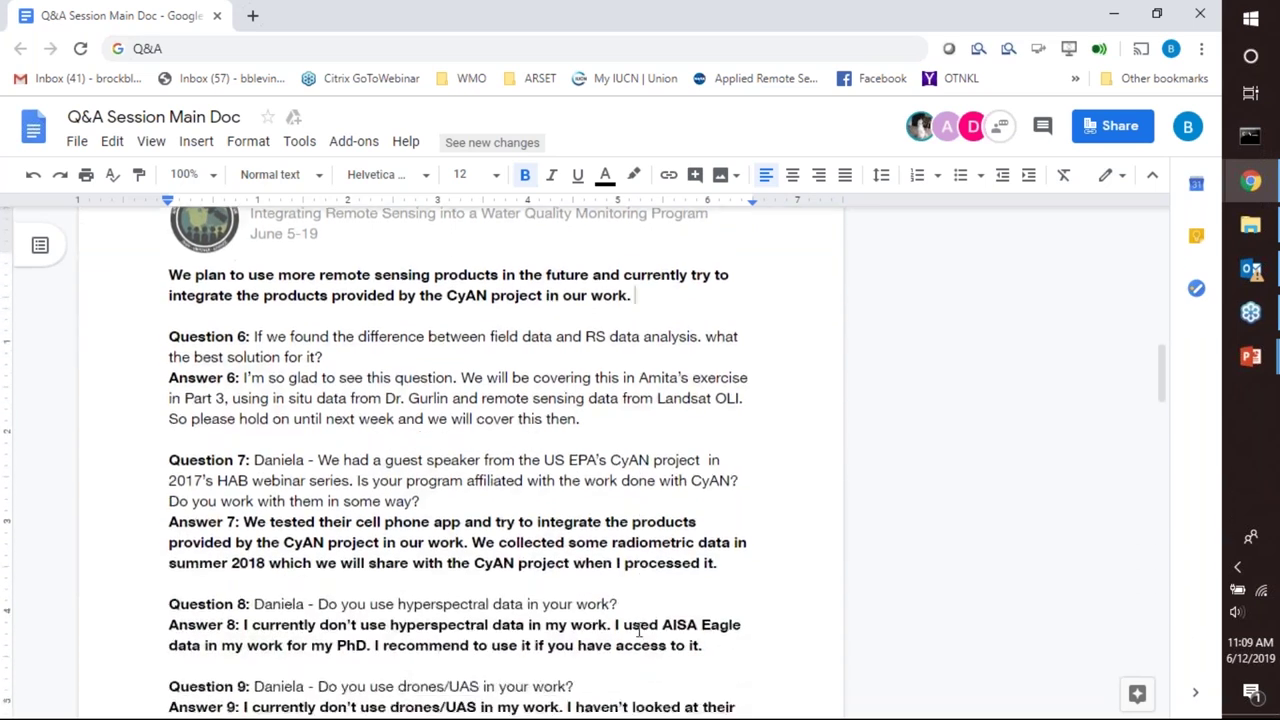
{"action": "scroll", "coordinate": [638, 628], "scroll_direction": "down", "scroll_amount": 2}
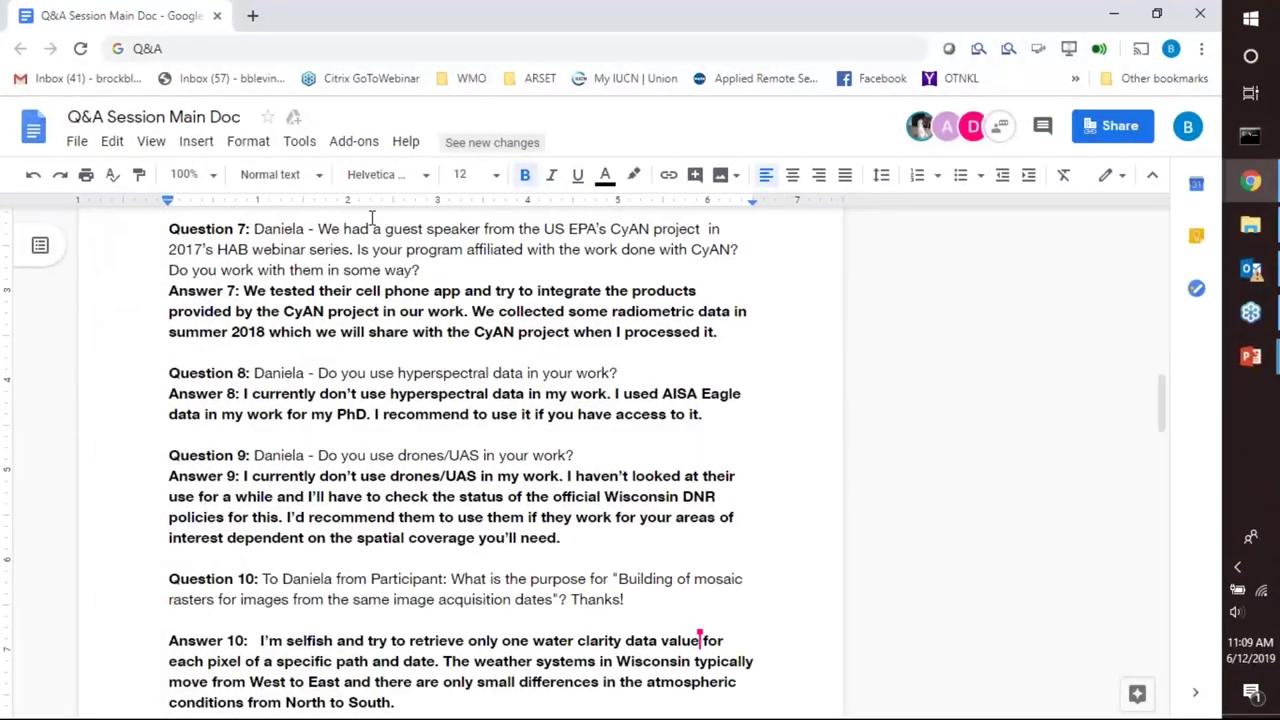
{"action": "left_click_drag", "start_coordinate": [255, 218], "coordinate": [420, 336]}
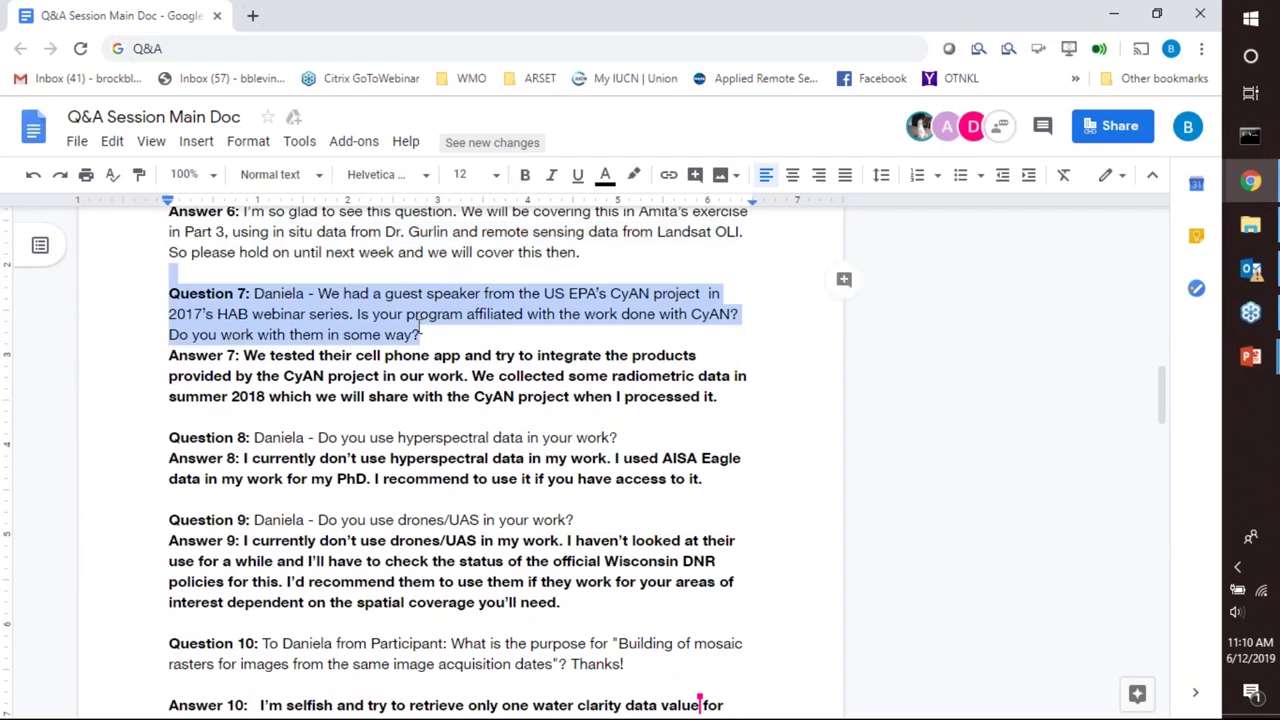
{"action": "left_click", "coordinate": [421, 314]}
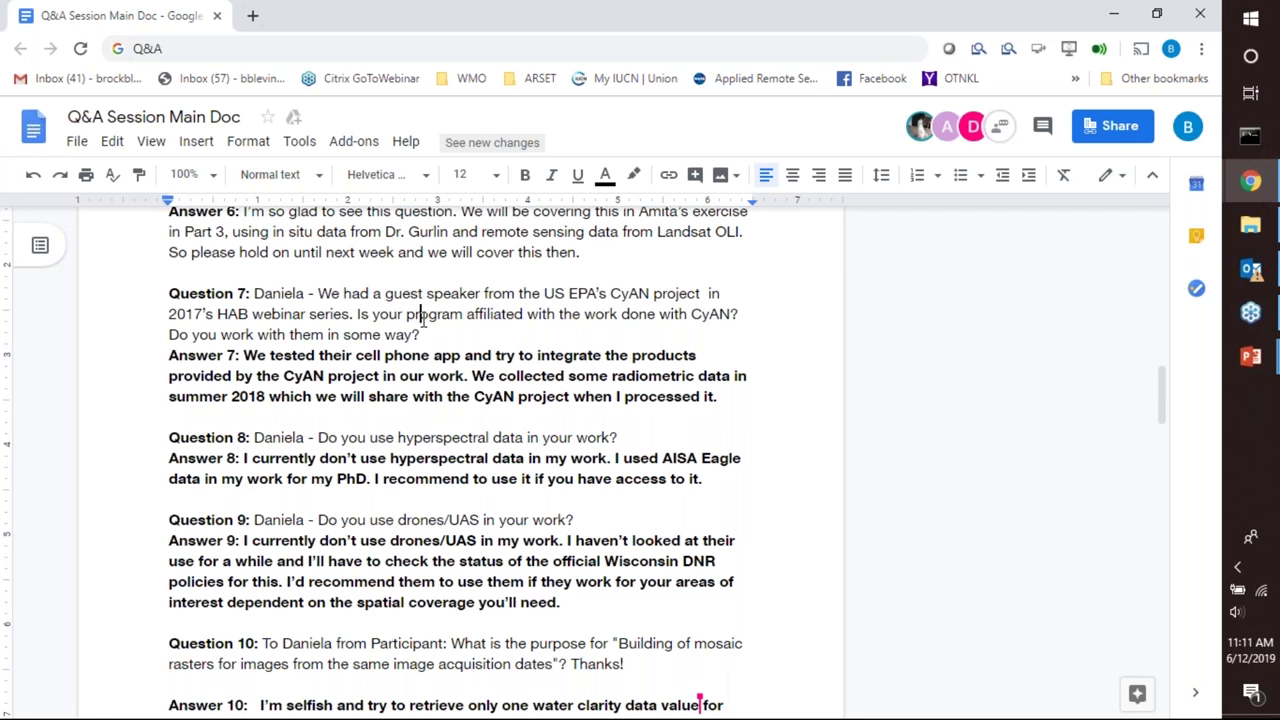
- Add the paragraph "Citizen scientists are a valuable resource for our program." below Answer 7, correcting the misspelling of "valuable"
{"action": "left_click", "coordinate": [755, 398]}
{"action": "key", "text": "Return"}
{"action": "key", "text": "Return"}
{"action": "type", "text": "Ci"}
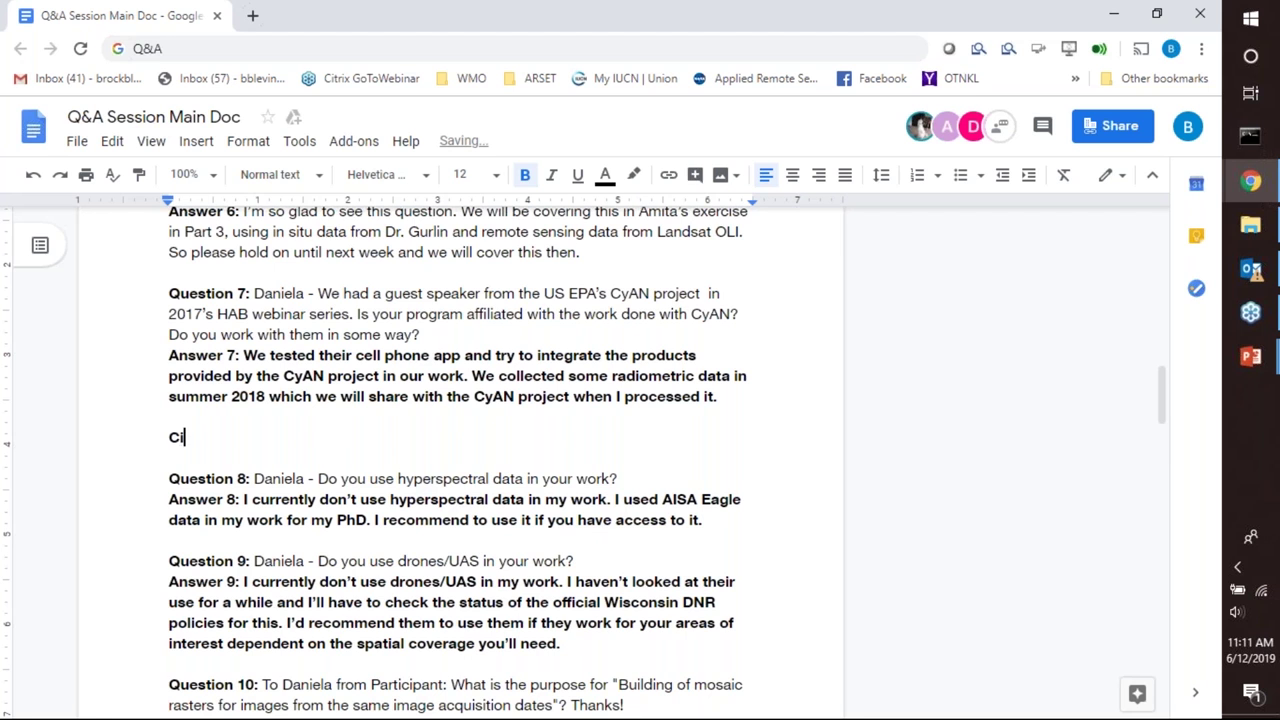
{"action": "type", "text": "tizen scientists"}
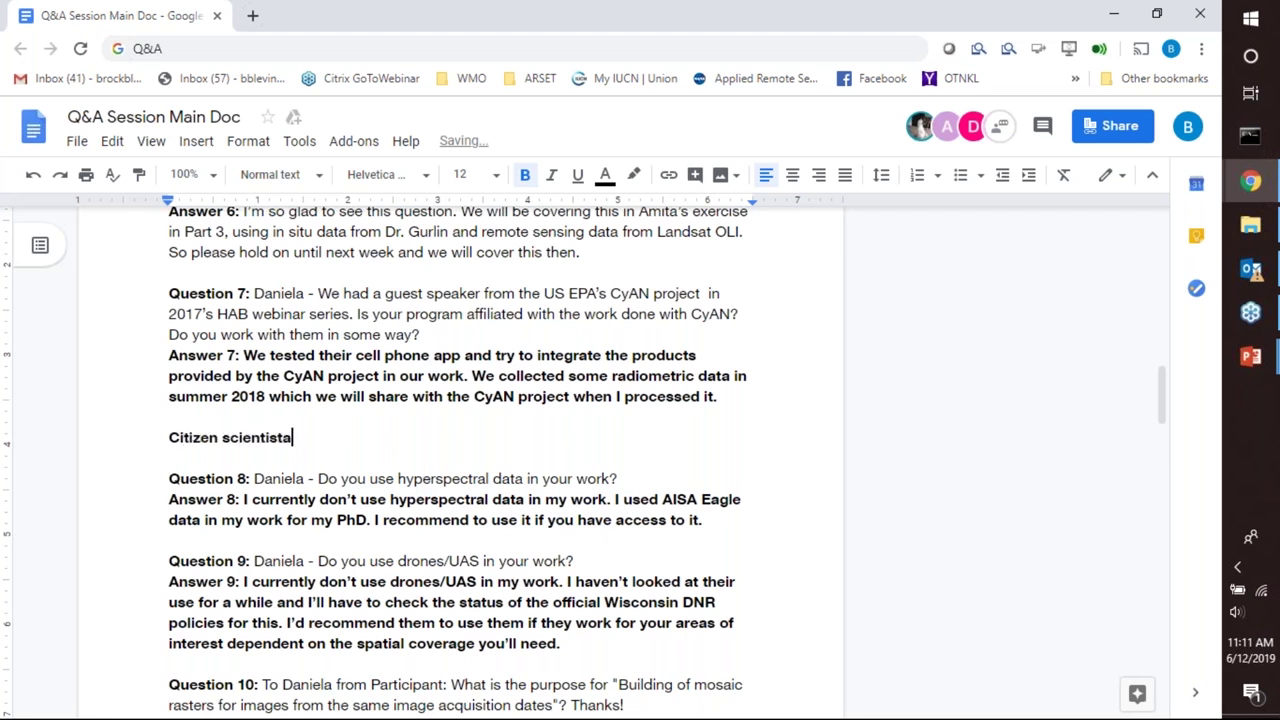
{"action": "type", "text": " are a valuabel"}
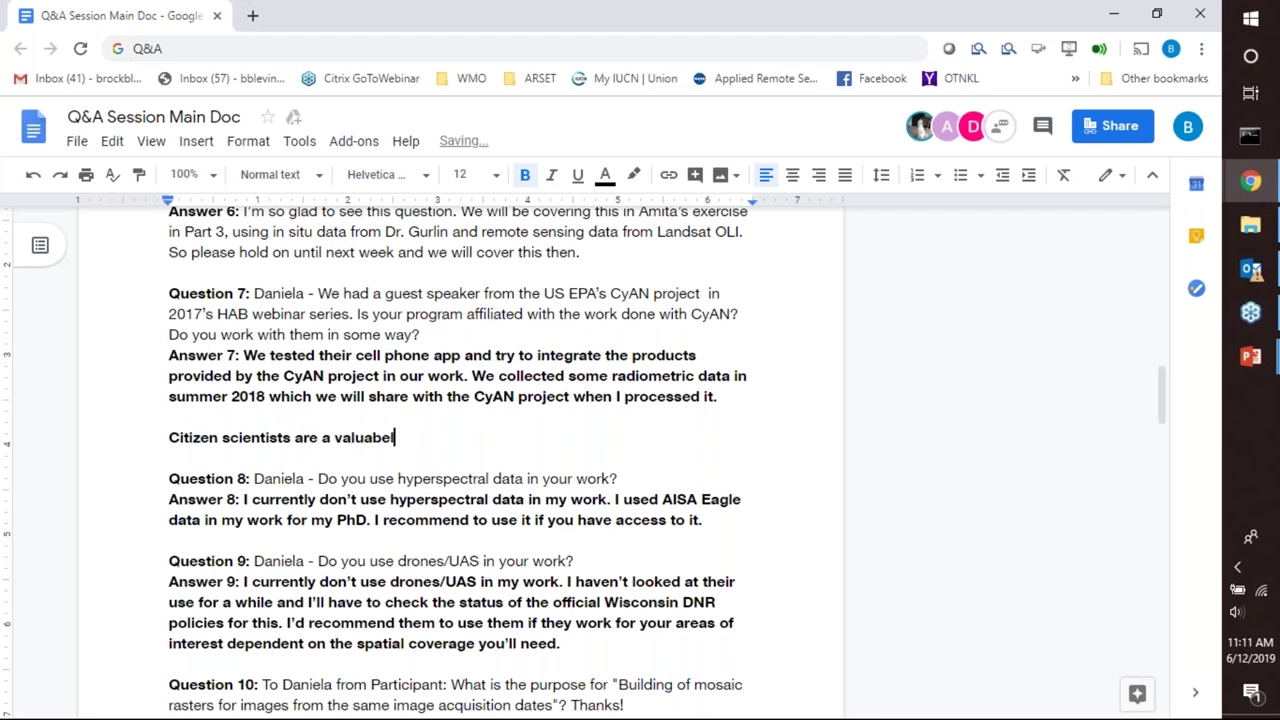
{"action": "type", "text": " resource for ou"}
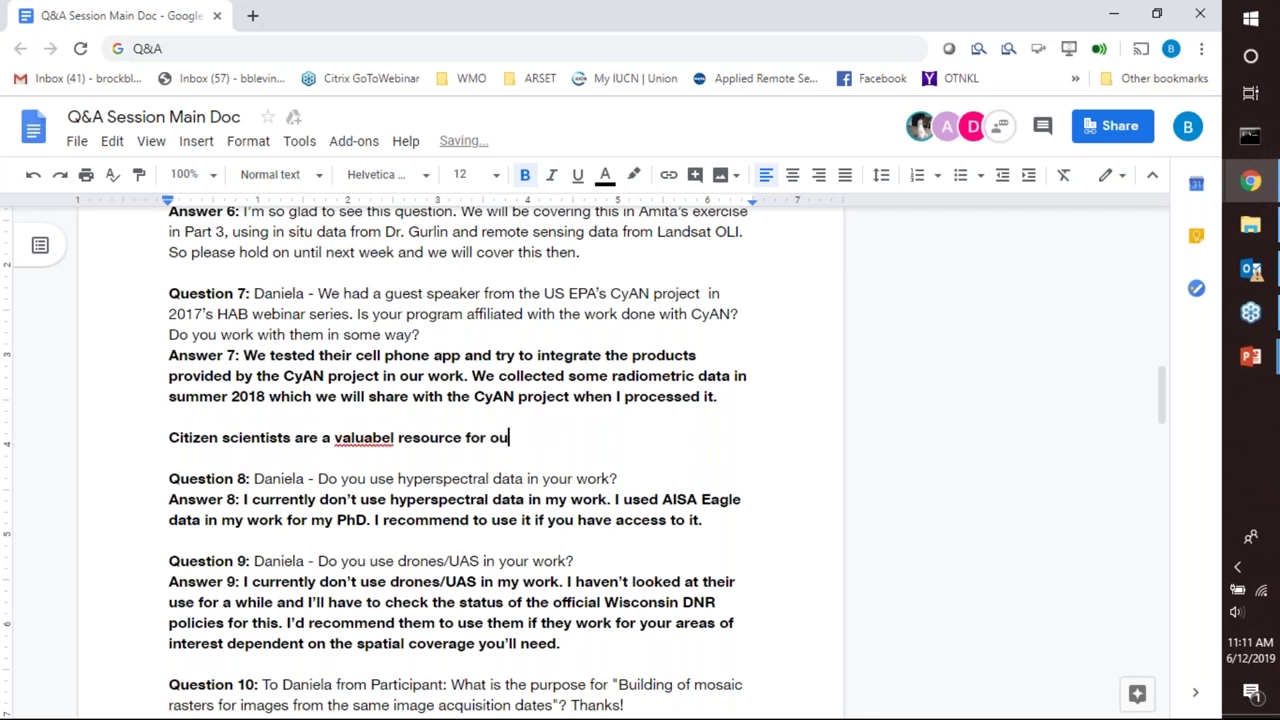
{"action": "type", "text": "r program."}
{"action": "right_click", "coordinate": [375, 440]}
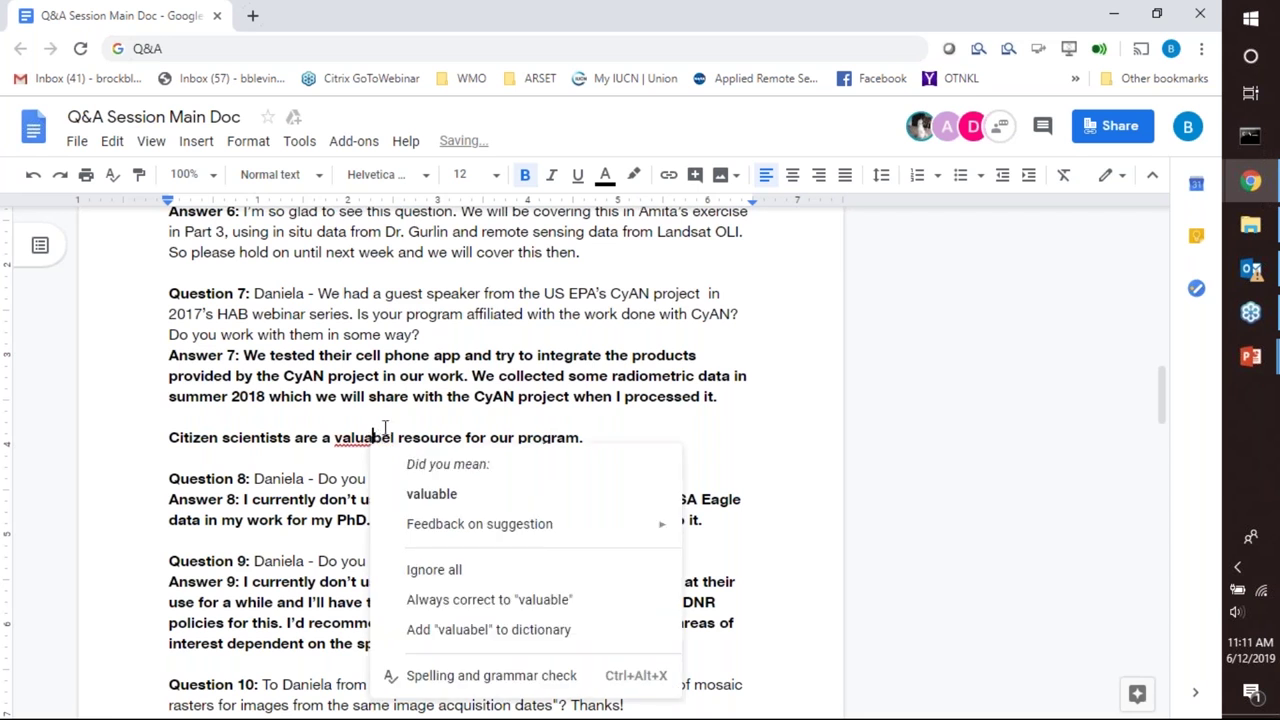
{"action": "left_click", "coordinate": [406, 491]}
{"action": "left_click", "coordinate": [589, 447]}
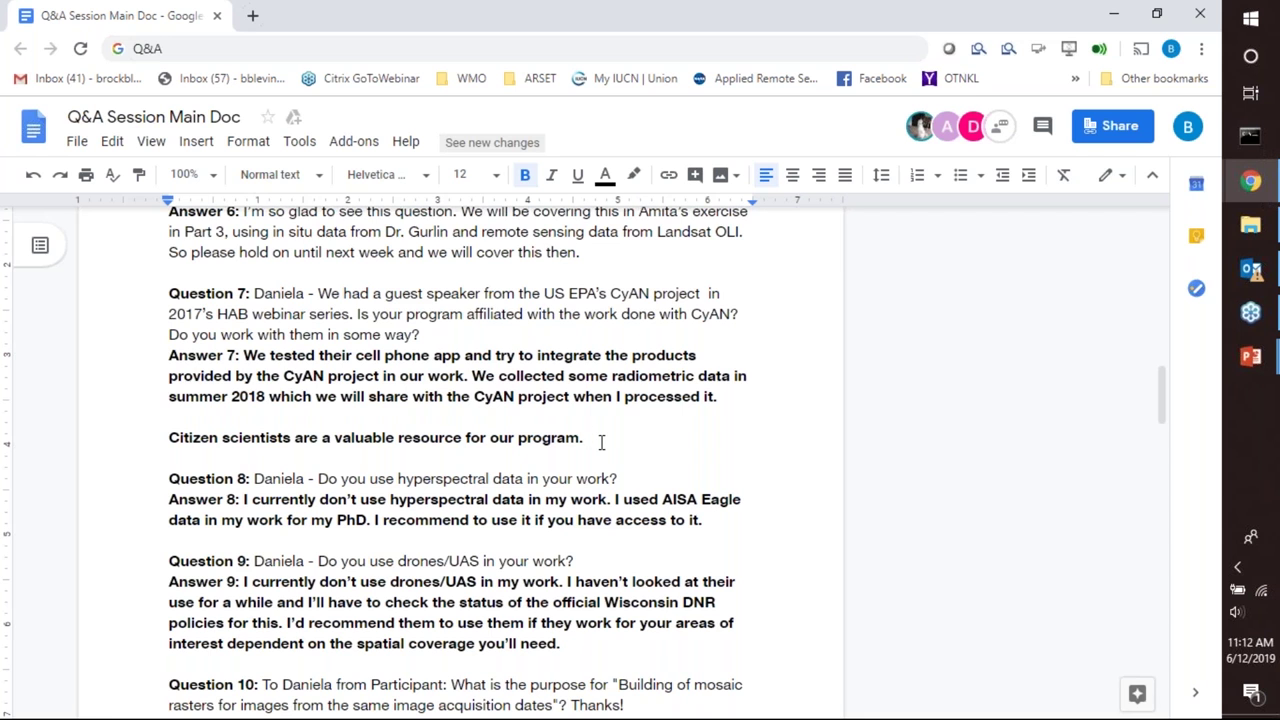
- Insert an empty paragraph between the citizen scientists sentence and Question 8
{"action": "scroll", "coordinate": [601, 441], "scroll_direction": "down", "scroll_amount": 1}
{"action": "scroll", "coordinate": [601, 441], "scroll_direction": "down", "scroll_amount": 1}
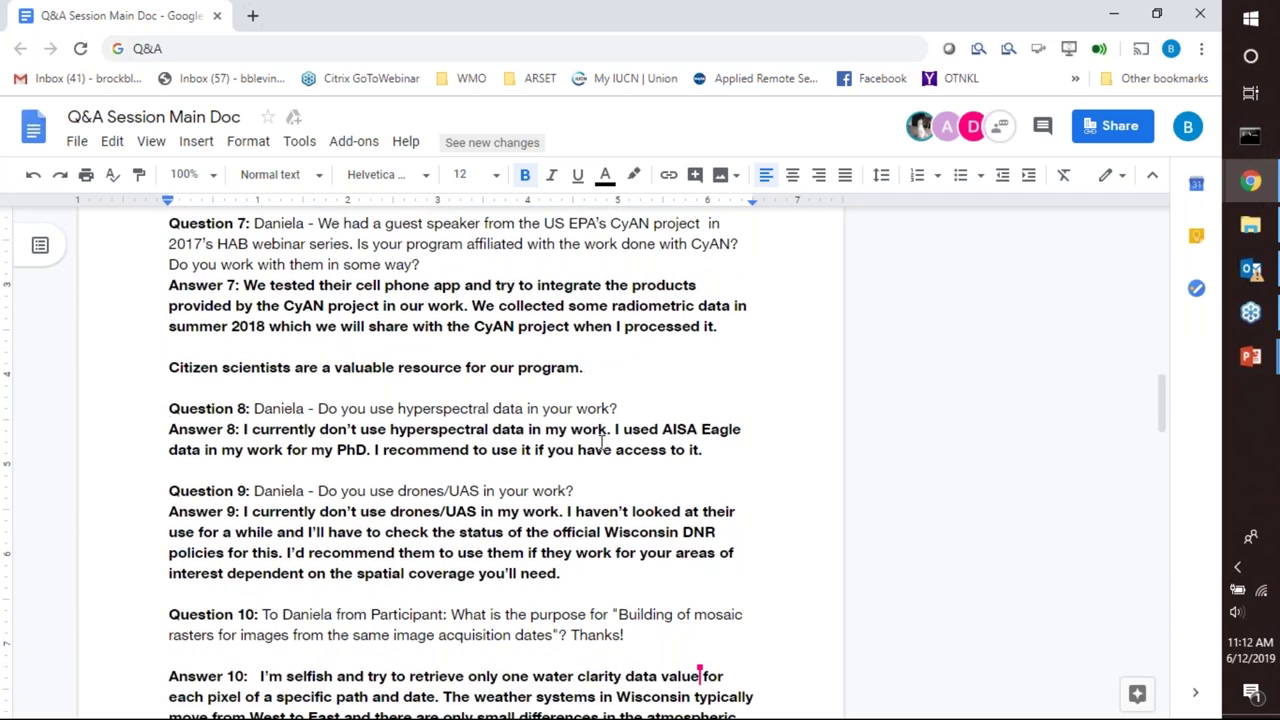
{"action": "scroll", "coordinate": [601, 441], "scroll_direction": "down", "scroll_amount": 2}
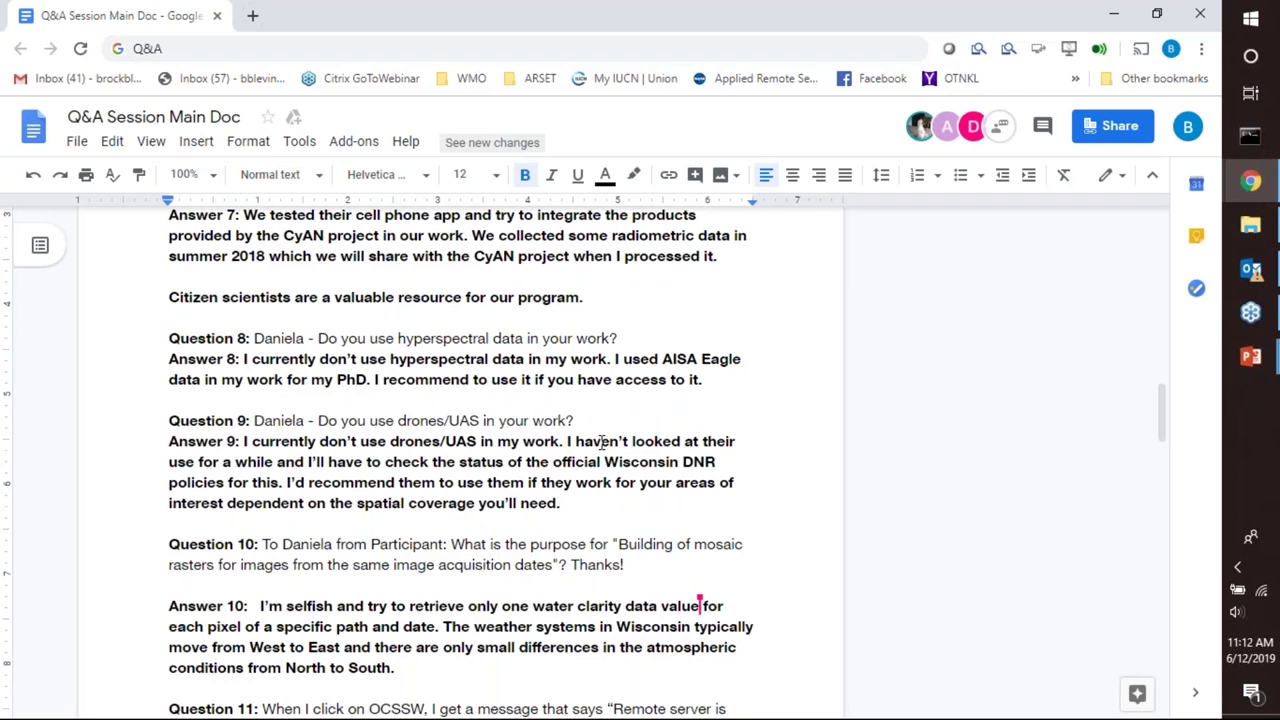
{"action": "scroll", "coordinate": [601, 441], "scroll_direction": "up", "scroll_amount": 1}
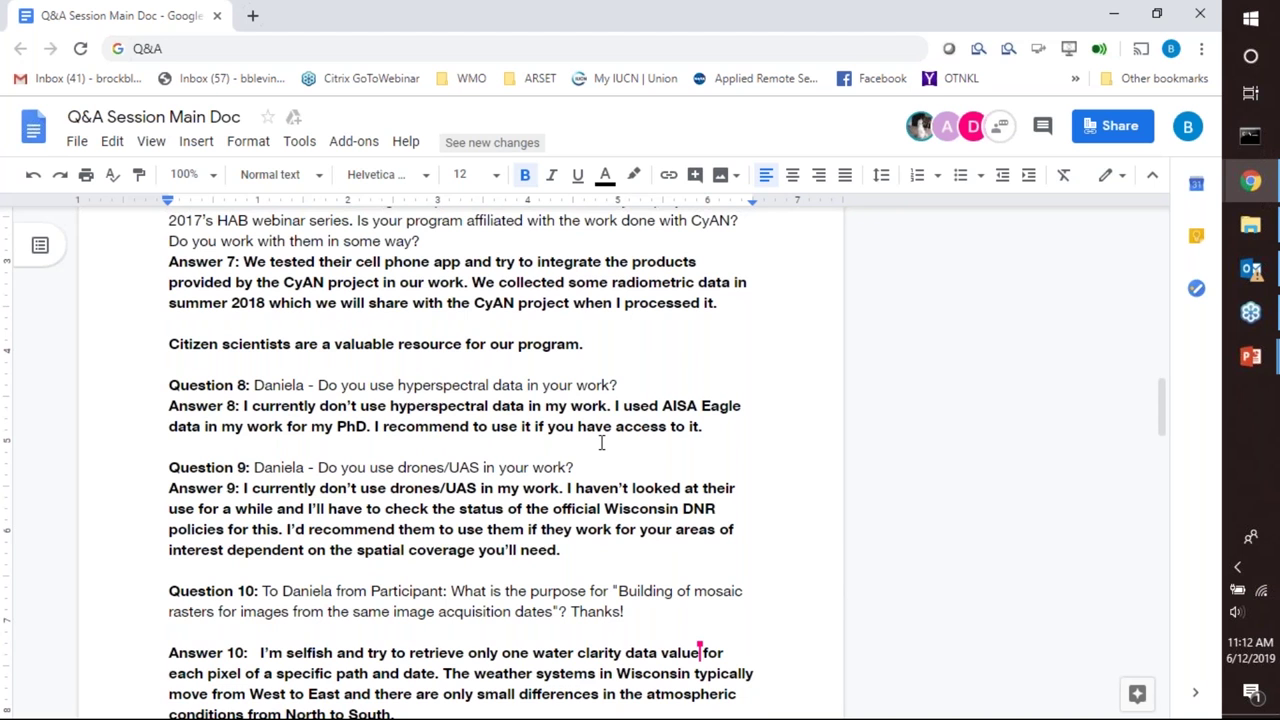
{"action": "key", "text": "Return"}
{"action": "key", "text": "Return"}
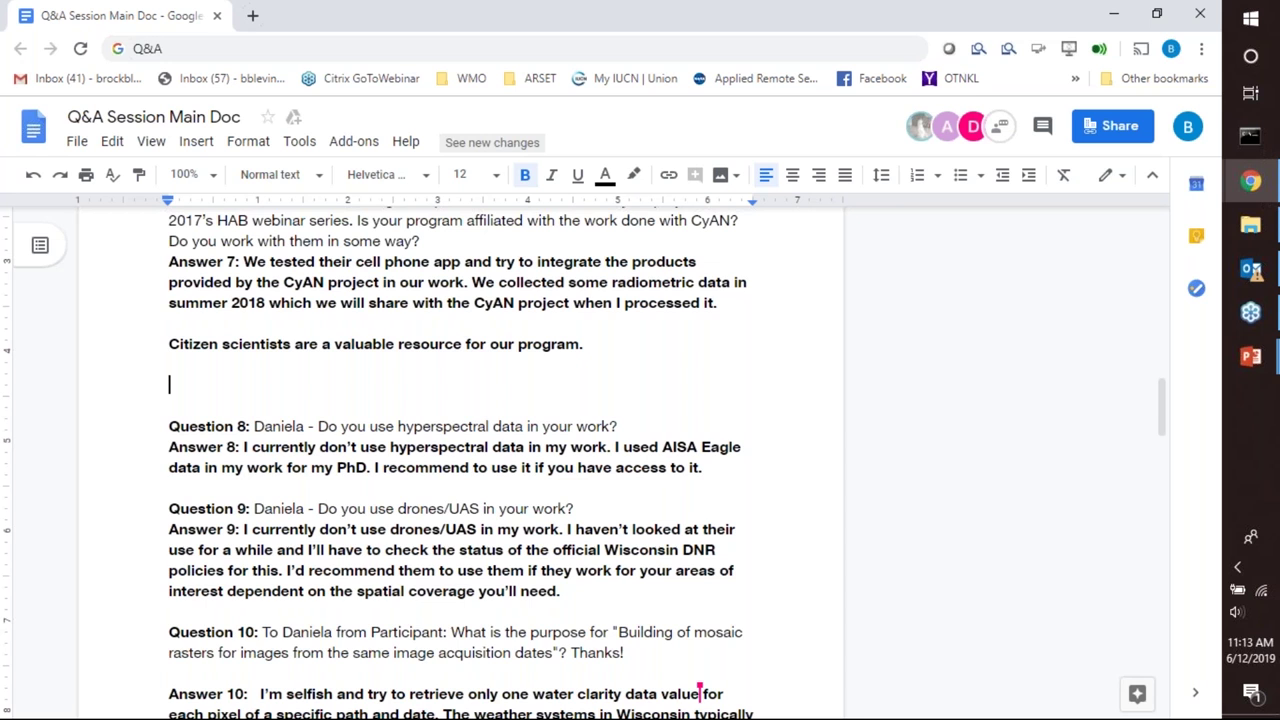
- Read Questions 8 to 10 with their answers, highlighting the Question 10 text about the purpose of building mosaic rasters
{"action": "scroll", "coordinate": [684, 460], "scroll_direction": "down", "scroll_amount": 2}
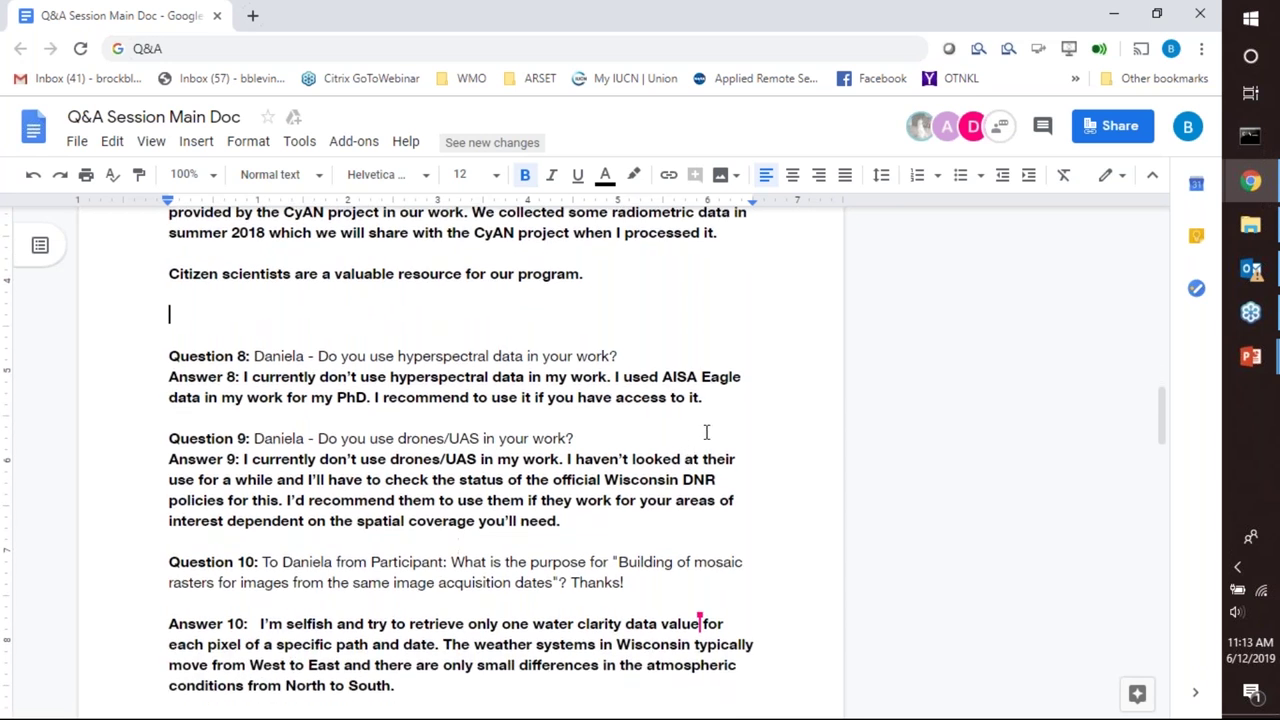
{"action": "left_click", "coordinate": [718, 399]}
{"action": "type", "text": "F"}
{"action": "left_click", "coordinate": [585, 521]}
{"action": "left_click", "coordinate": [358, 521]}
{"action": "scroll", "coordinate": [358, 521], "scroll_direction": "down", "scroll_amount": 4}
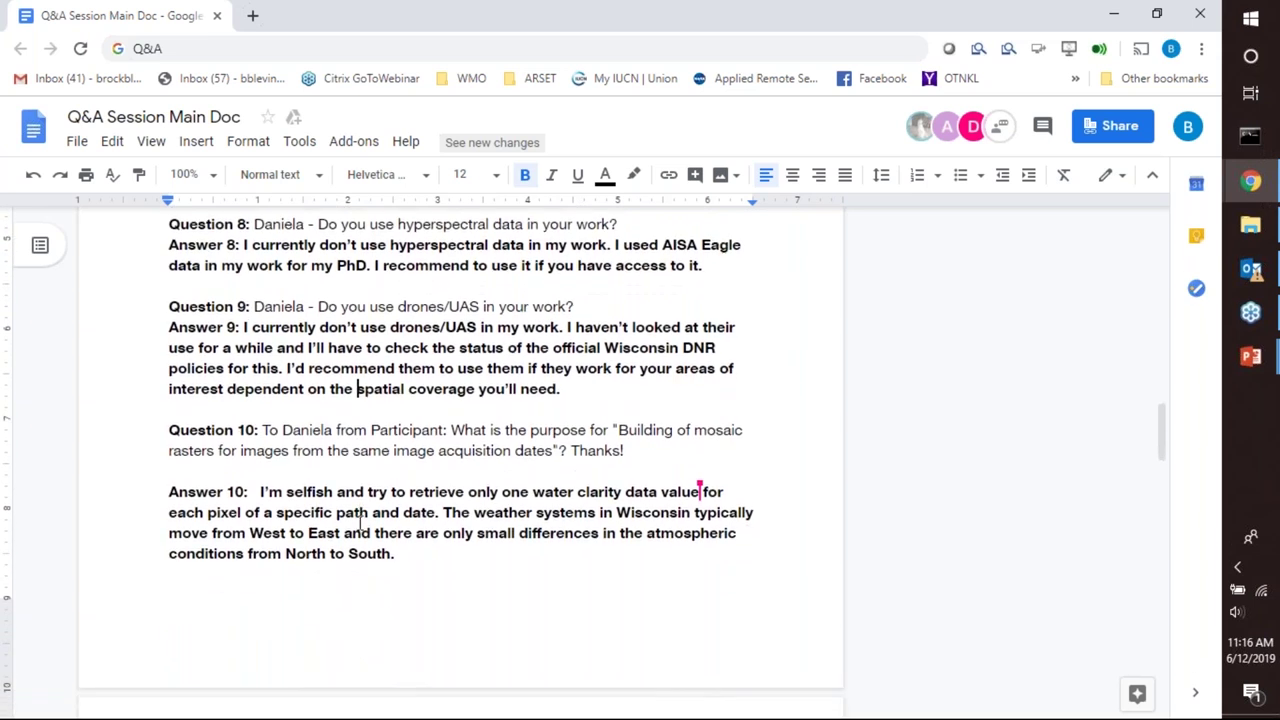
{"action": "scroll", "coordinate": [362, 524], "scroll_direction": "down", "scroll_amount": 2}
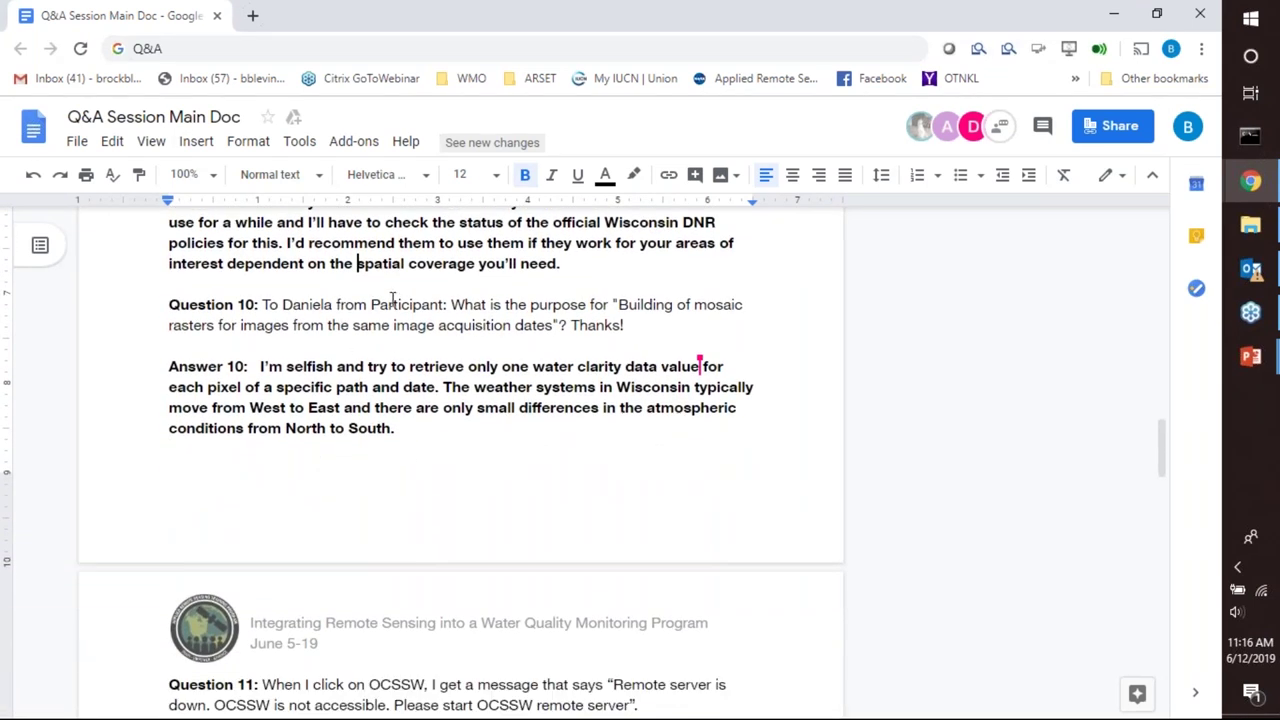
{"action": "left_click_drag", "start_coordinate": [453, 304], "coordinate": [563, 333]}
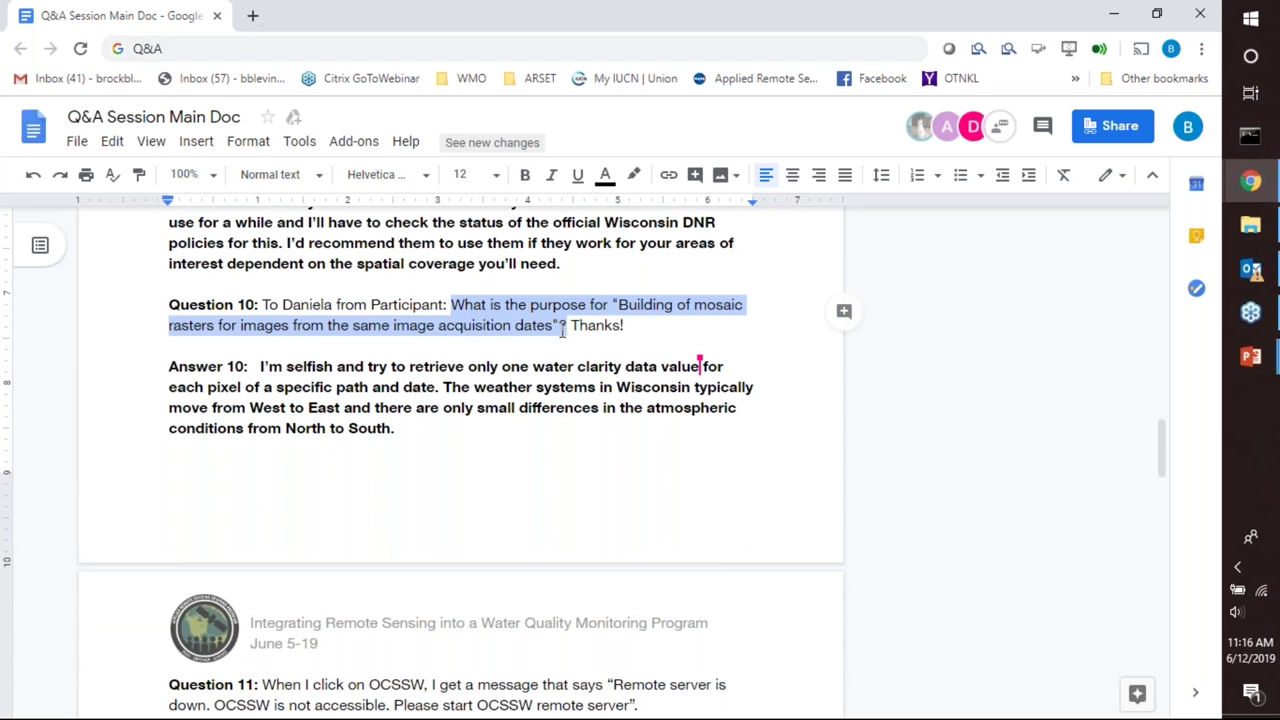
{"action": "left_click", "coordinate": [428, 430]}
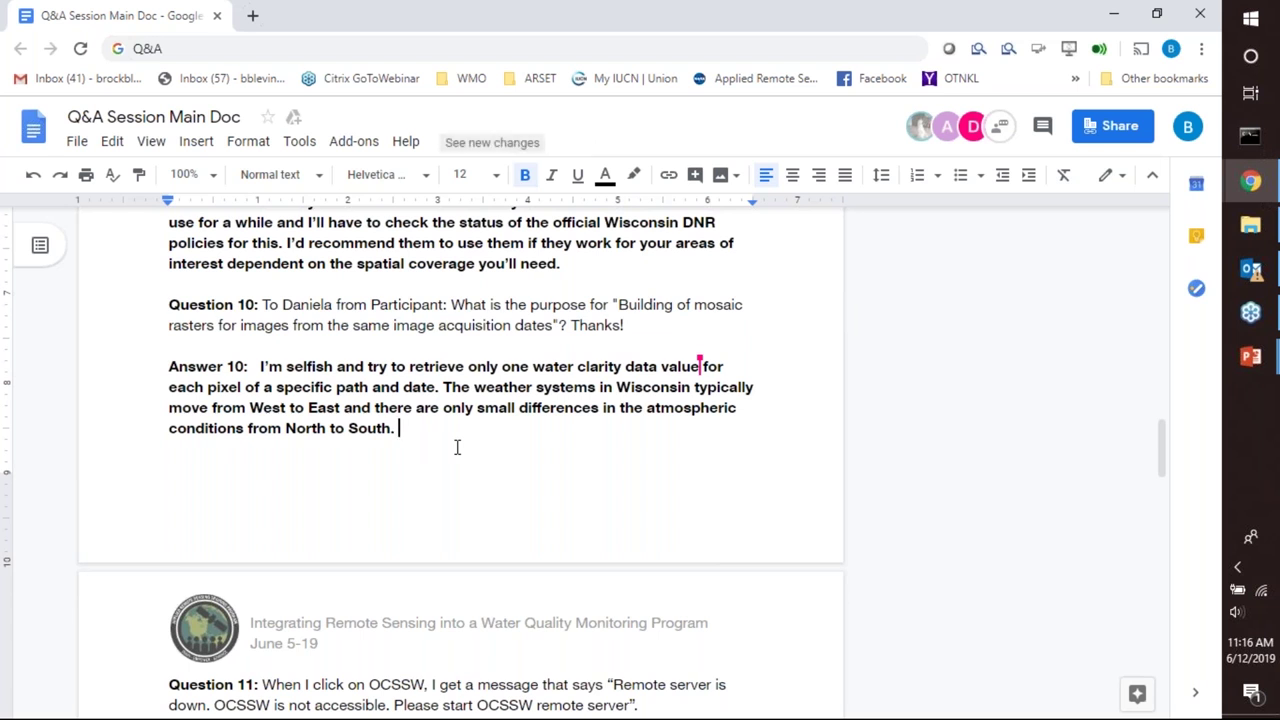
- Insert blank lines after Answer 10 and place the cursor on one of them above Question 11
{"action": "left_click", "coordinate": [446, 387]}
{"action": "left_click", "coordinate": [437, 437]}
{"action": "key", "text": "Return"}
{"action": "key", "text": "Return"}
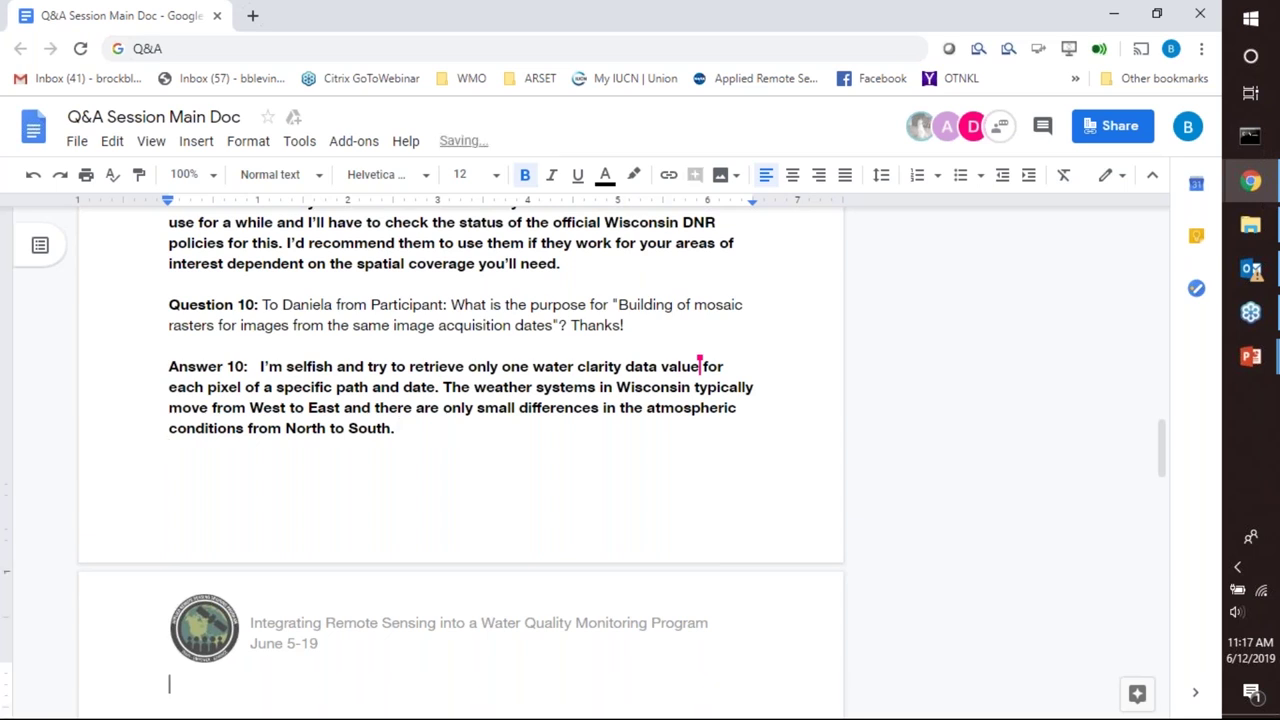
{"action": "scroll", "coordinate": [457, 434], "scroll_direction": "down", "scroll_amount": 4}
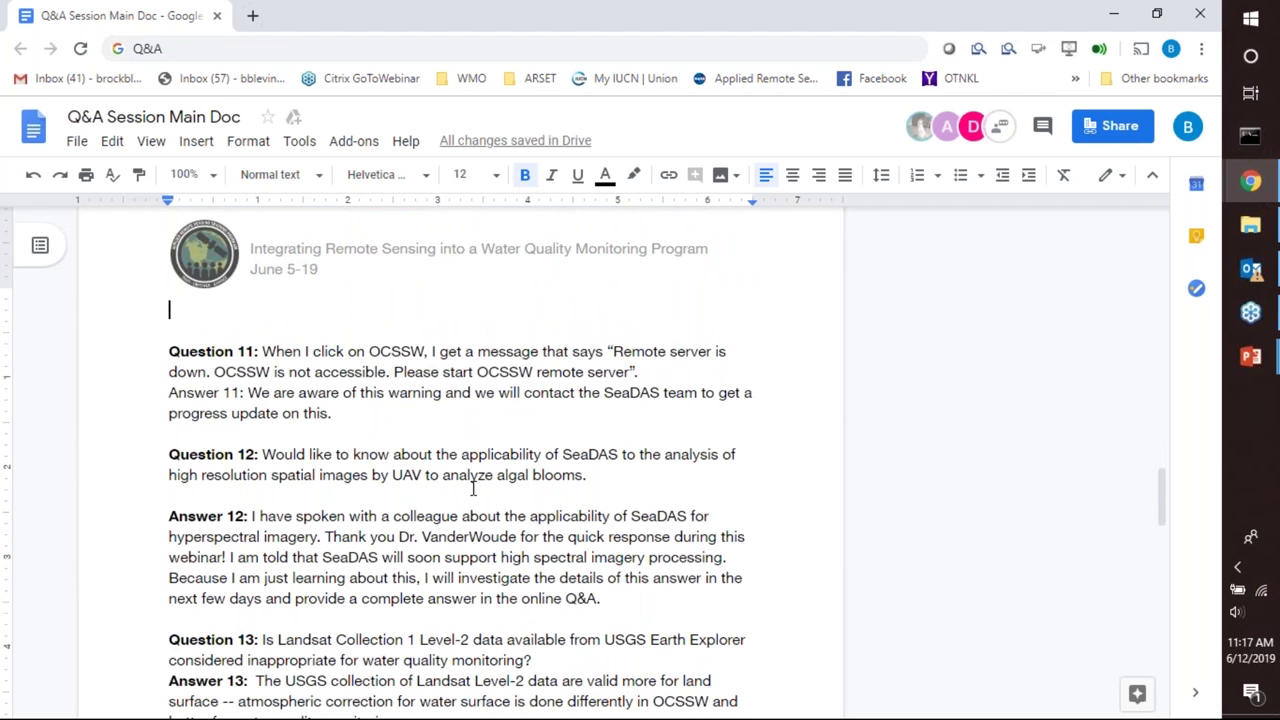
{"action": "key", "text": "Return"}
{"action": "key", "text": "Return"}
{"action": "key", "text": "Up"}
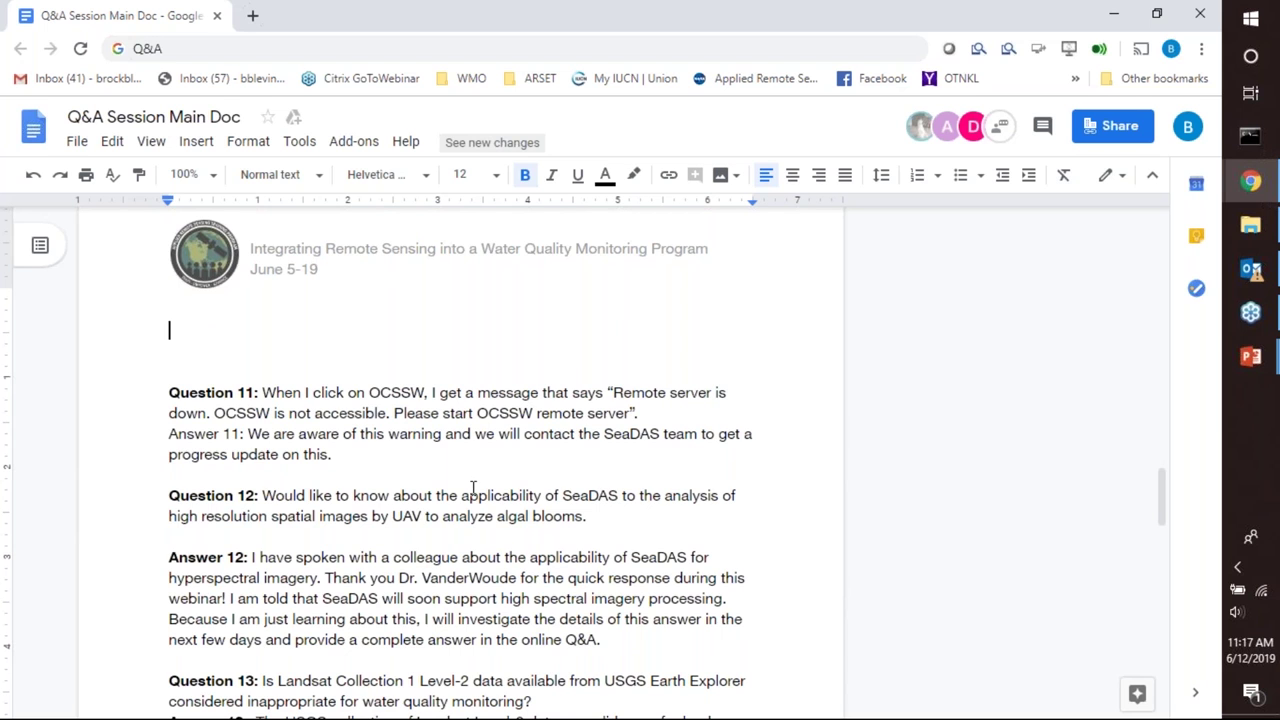
- Write "If starting out, keep it simple" above Question 11, fixing the missing space in "starting out"
{"action": "type", "text": "If sta"}
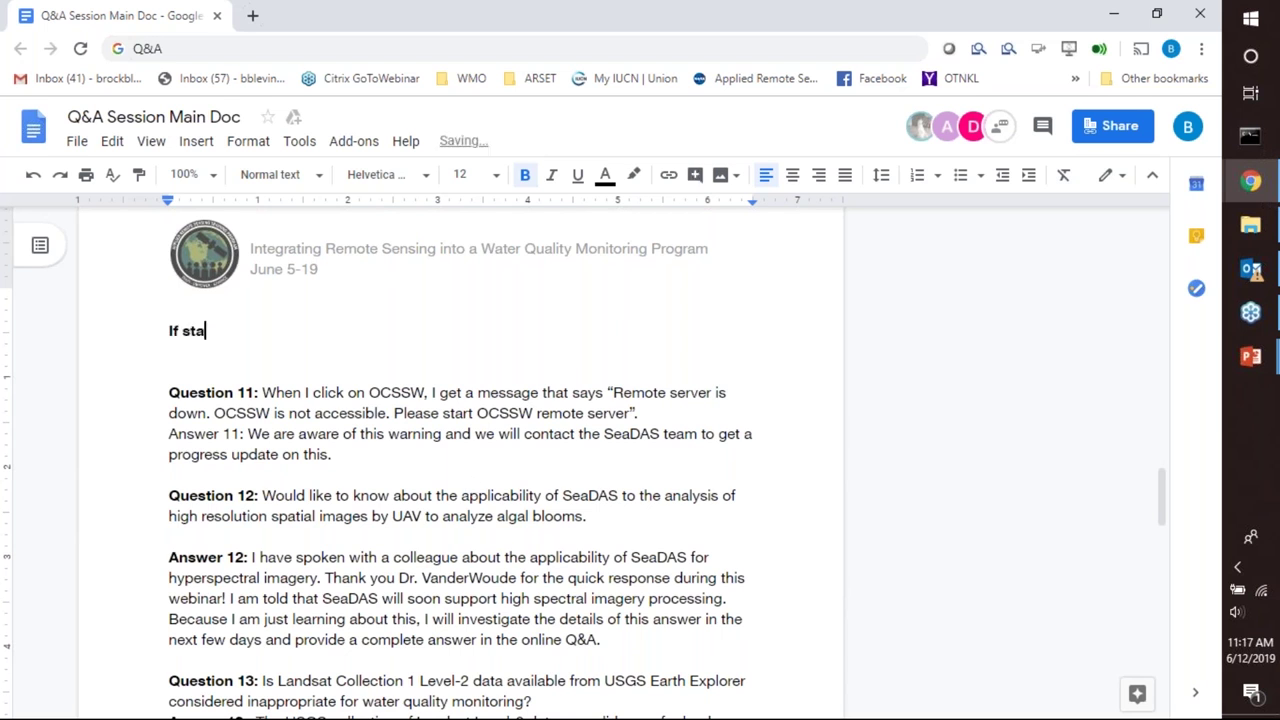
{"action": "type", "text": "rtingout, "}
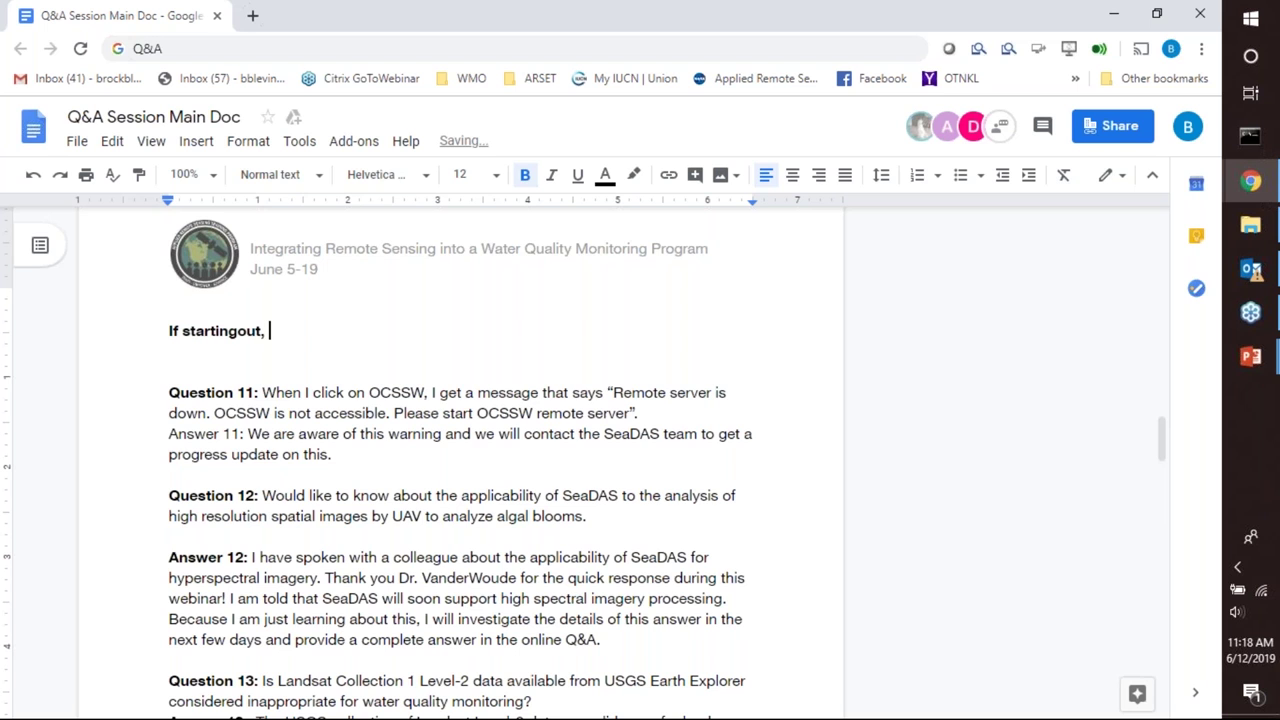
{"action": "type", "text": "keep it si"}
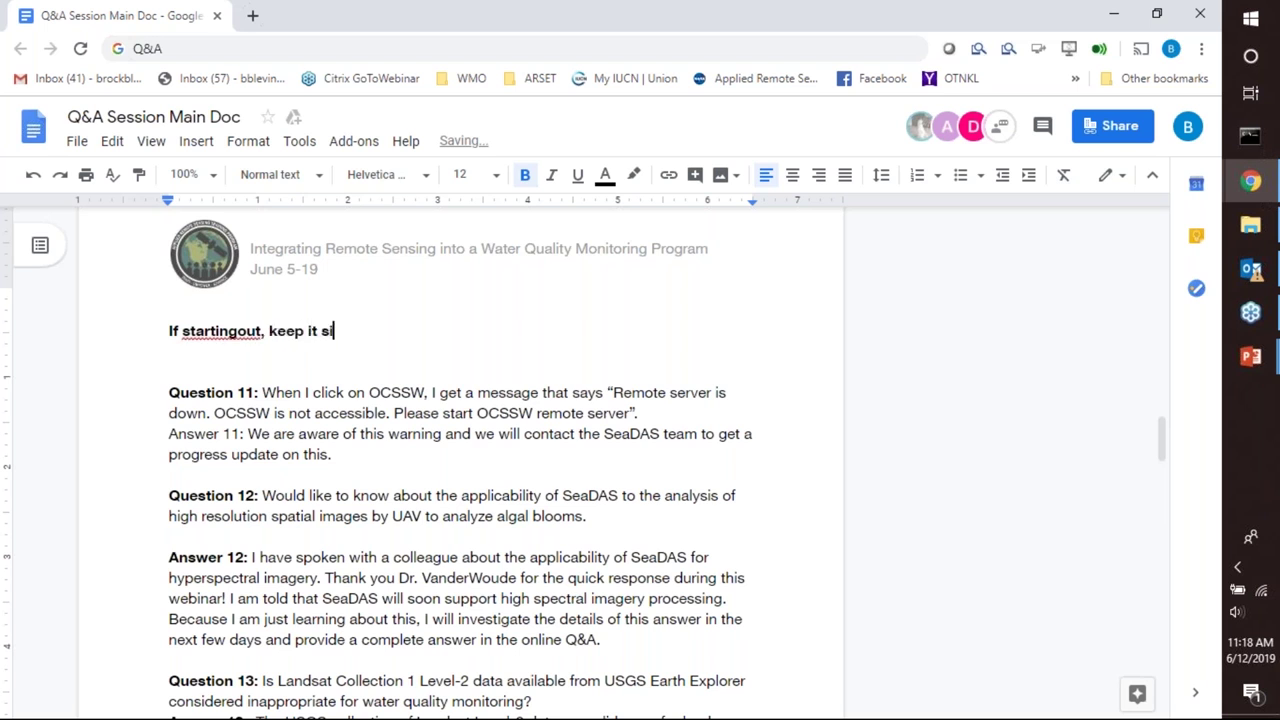
{"action": "type", "text": "mple"}
{"action": "scroll", "coordinate": [240, 340], "scroll_direction": "up", "scroll_amount": 1}
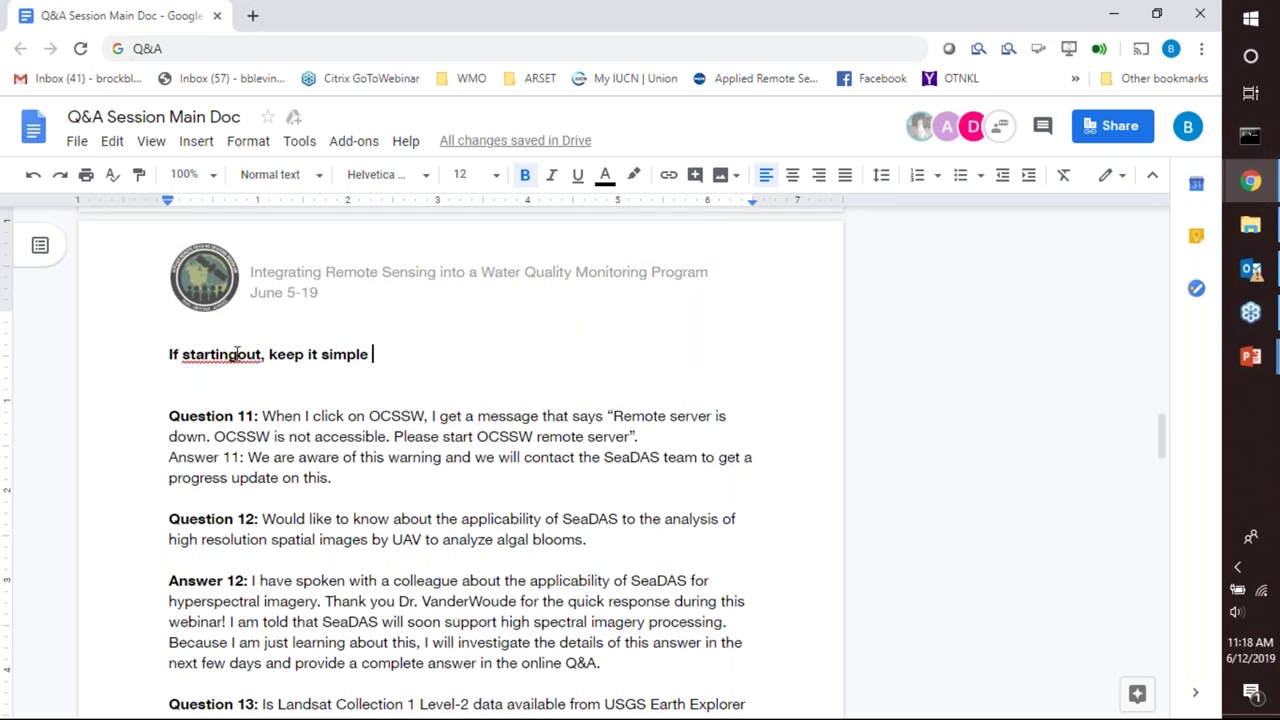
{"action": "left_click", "coordinate": [239, 354]}
{"action": "left_click", "coordinate": [369, 355]}
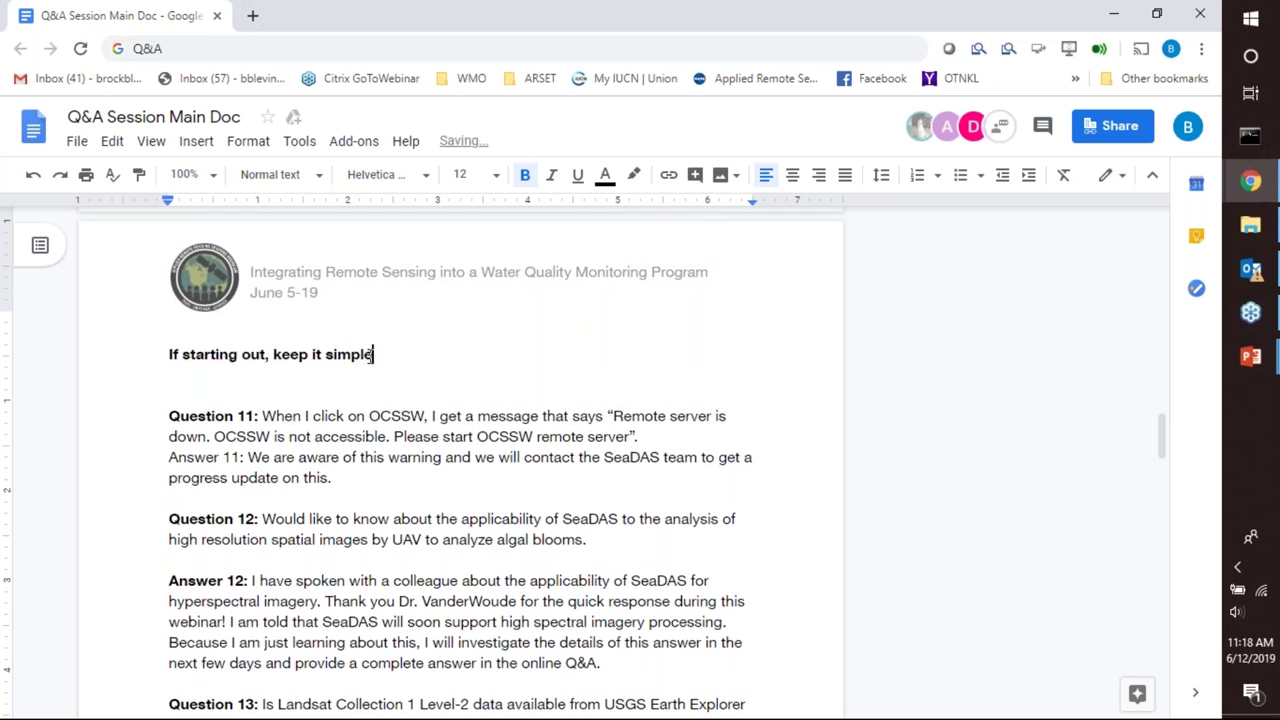
- Continue the note above Question 11 with the sentence "Encourage to engage citizen scientists to help with in situ samples."
{"action": "type", "text": ". It is"}
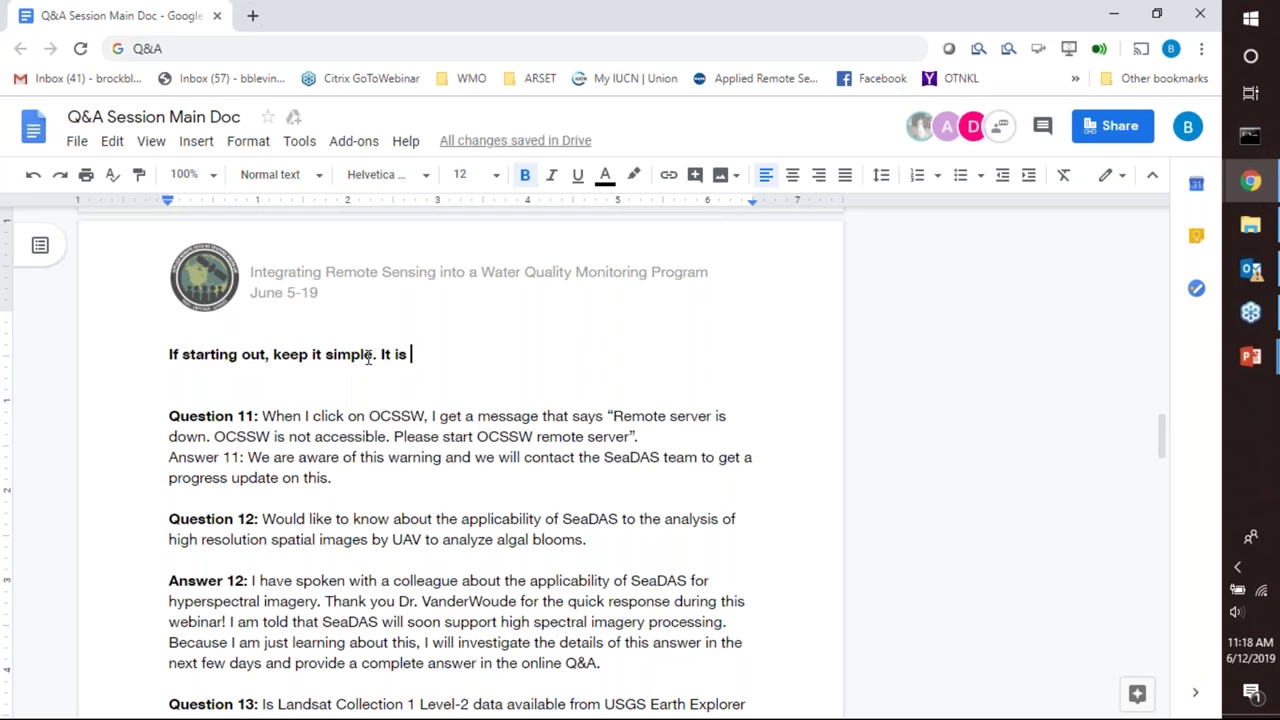
{"action": "key", "text": "BackSpace"}
{"action": "key", "text": "BackSpace"}
{"action": "key", "text": "BackSpace"}
{"action": "key", "text": "BackSpace"}
{"action": "key", "text": "BackSpace"}
{"action": "key", "text": "BackSpace"}
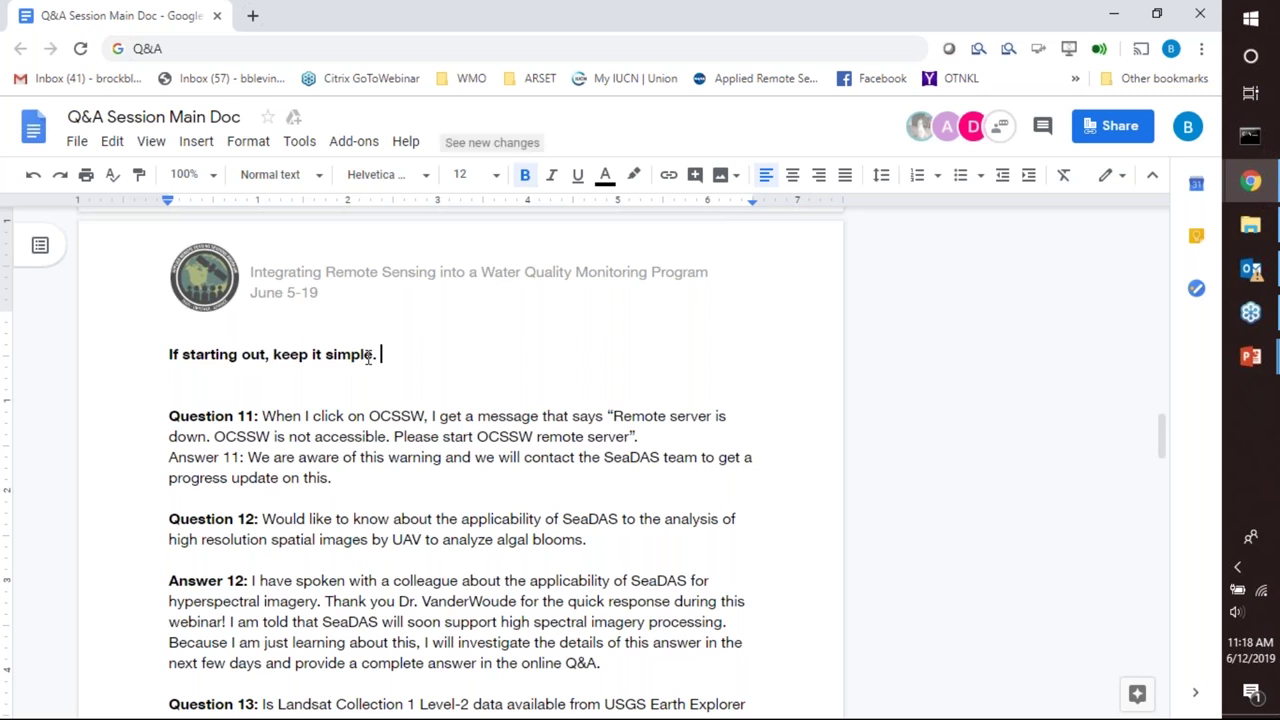
{"action": "type", "text": "E"}
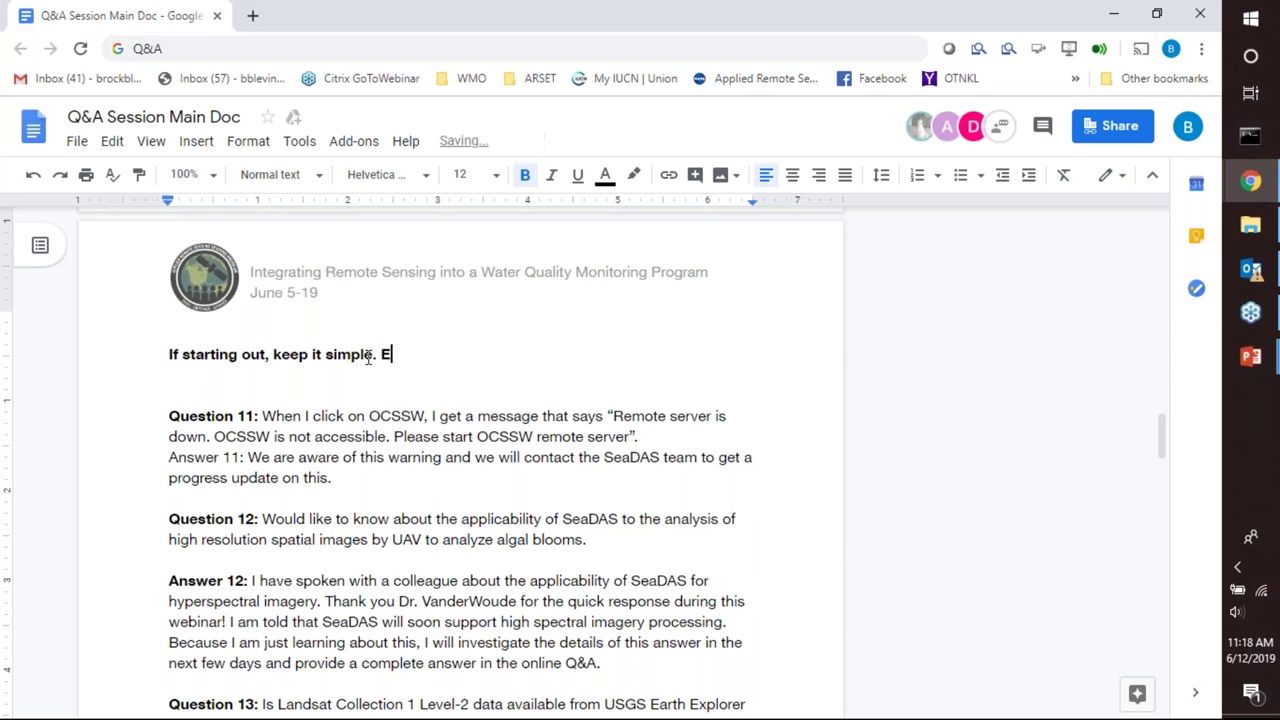
{"action": "type", "text": "ncourage to en"}
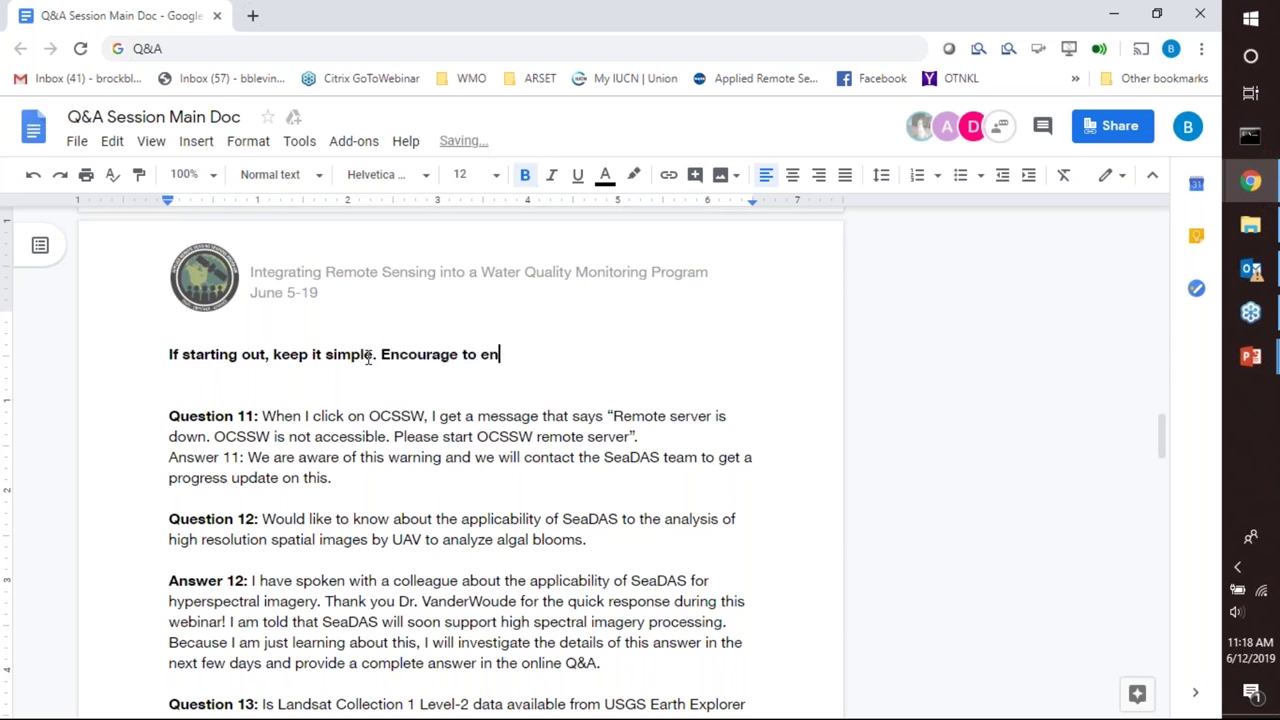
{"action": "type", "text": "gage citizen s"}
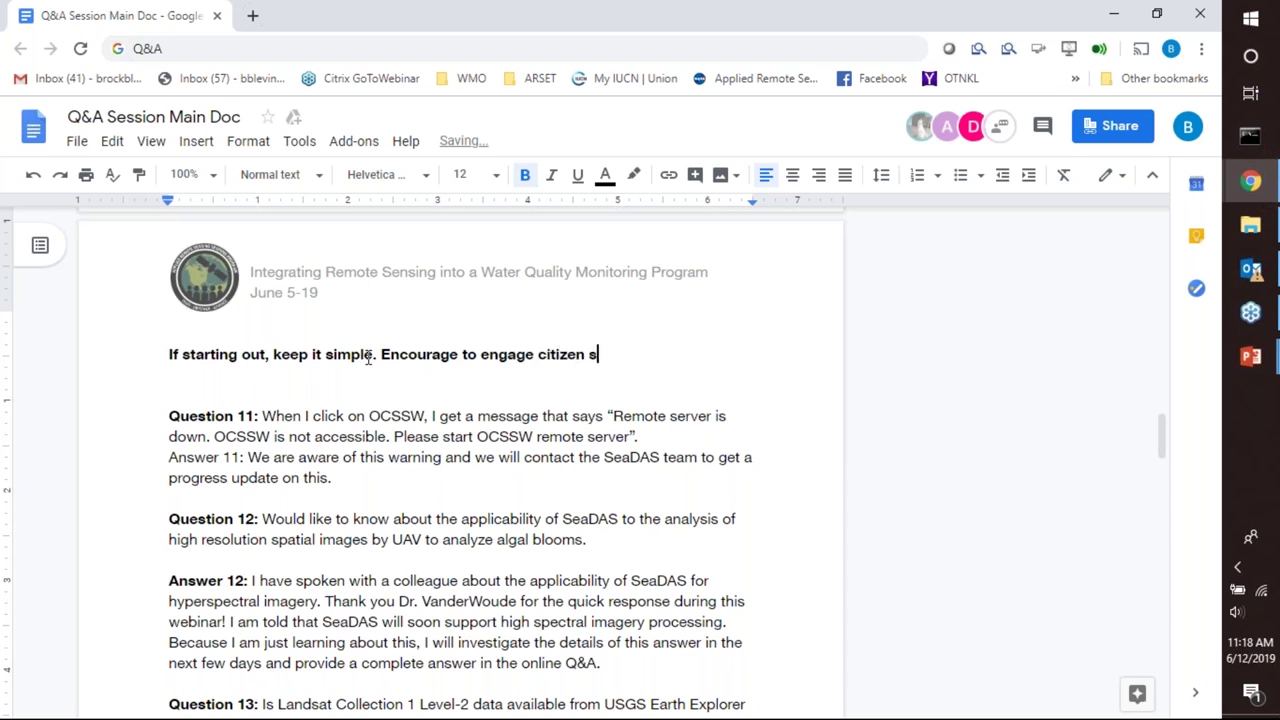
{"action": "type", "text": "cientists to help with "}
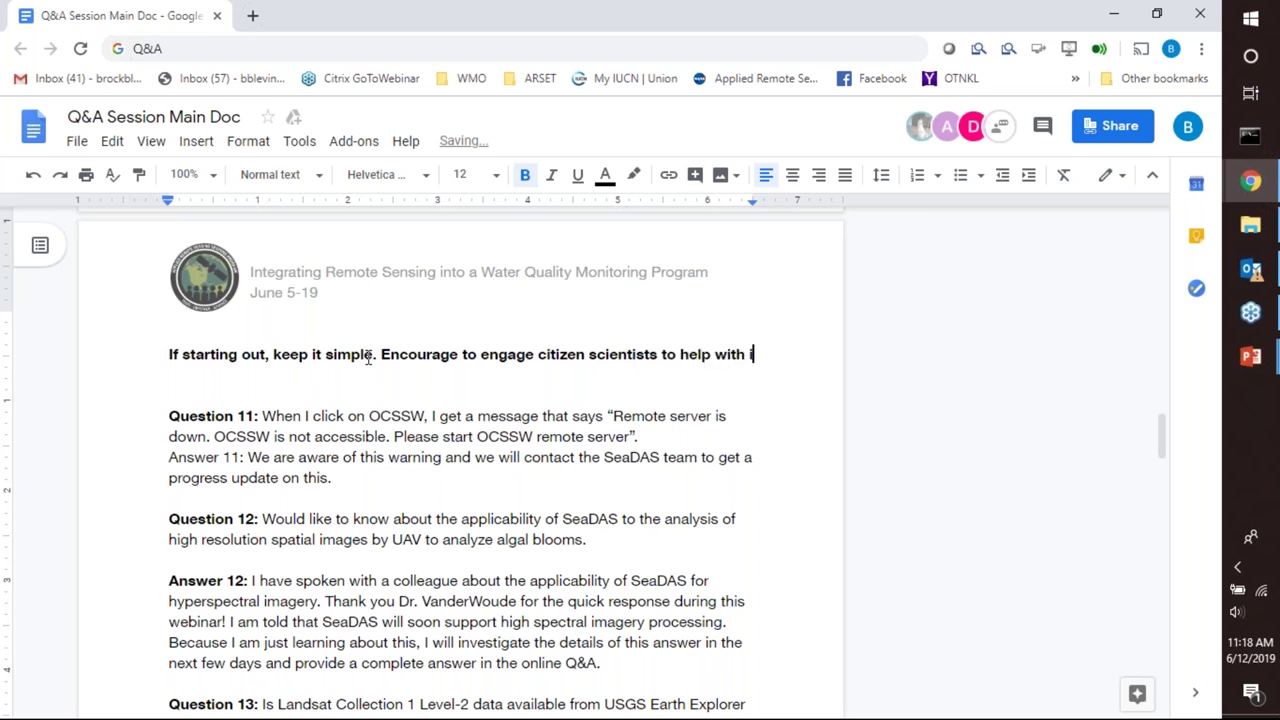
{"action": "type", "text": "in situ "}
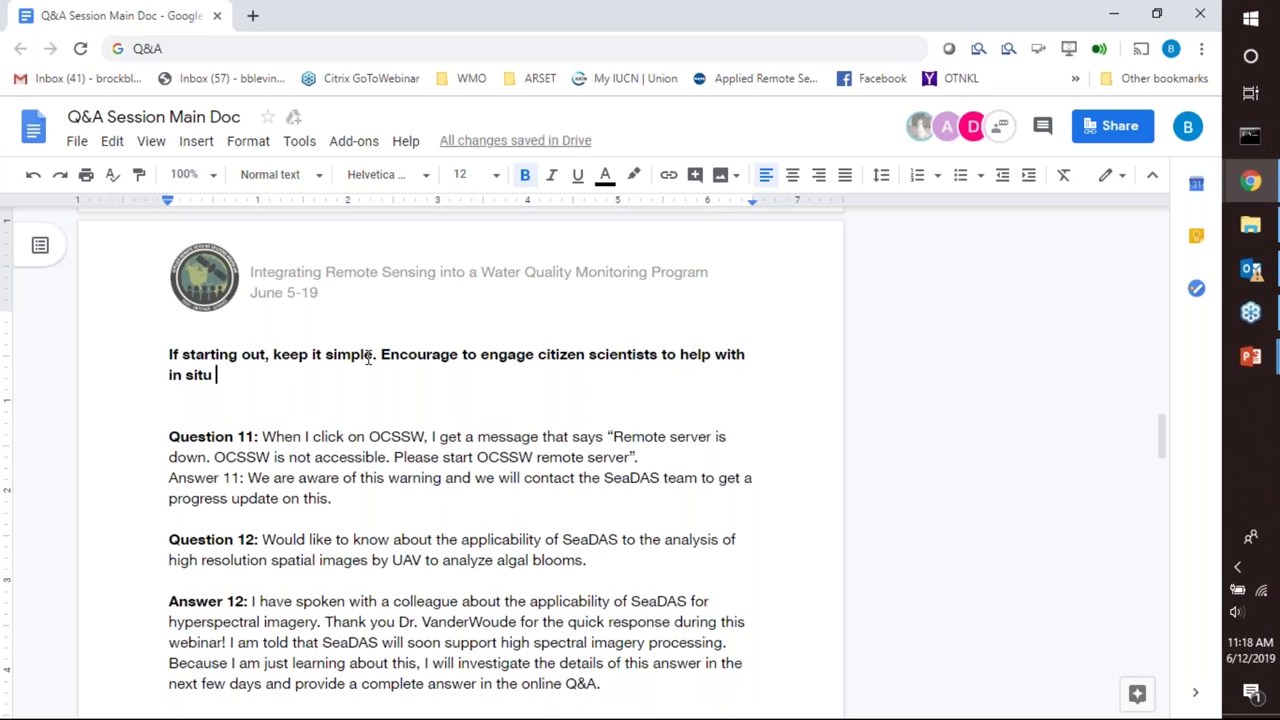
{"action": "type", "text": "samples"}
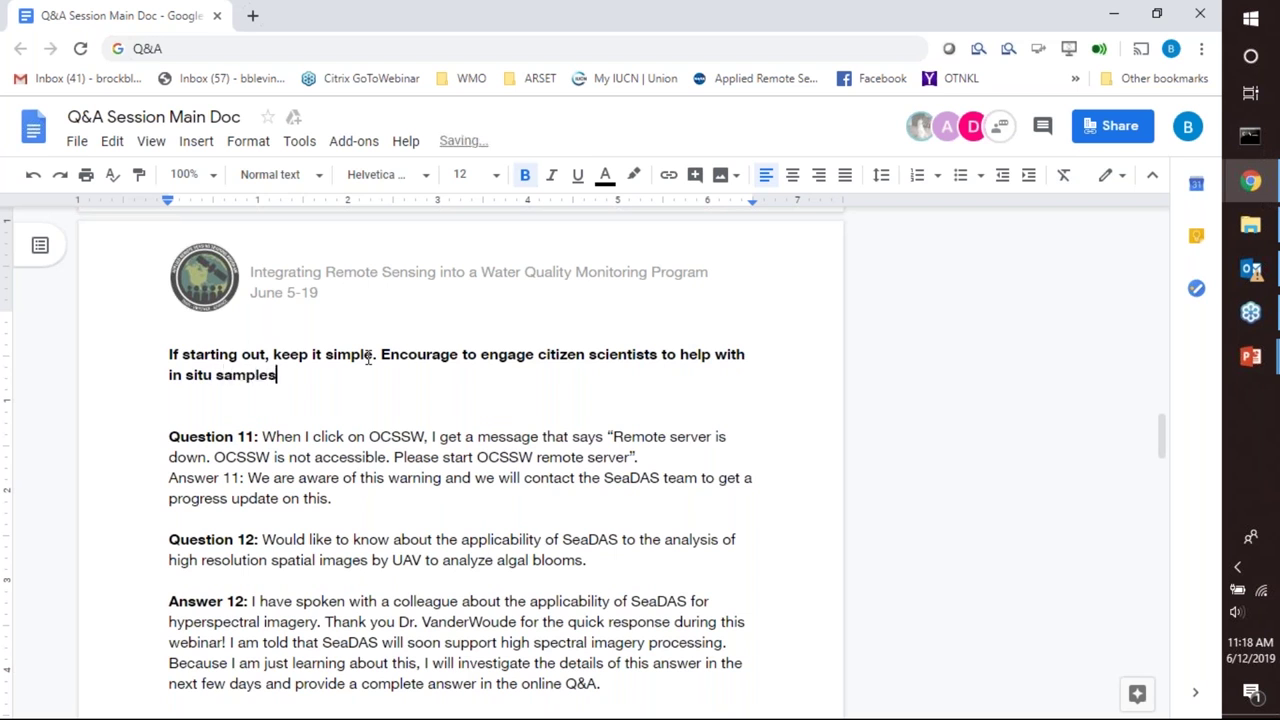
{"action": "type", "text": "."}
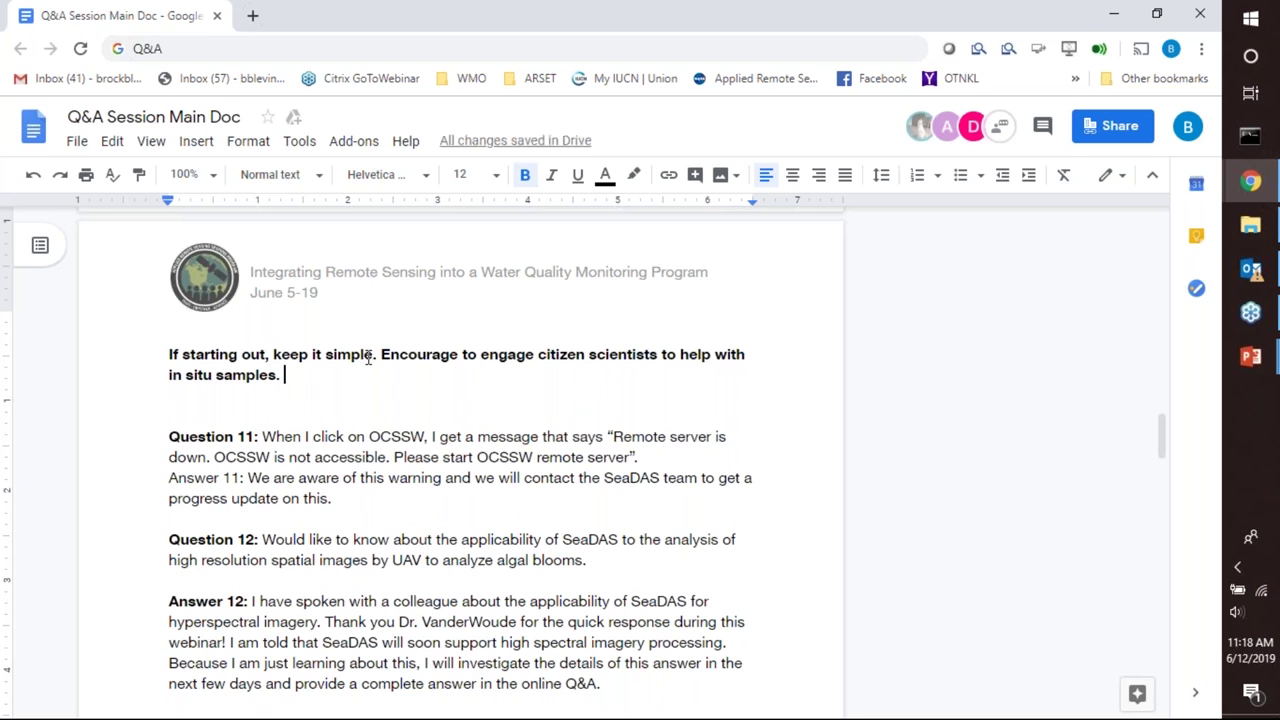
- Add the sentence "You can coordinate to occur when satellite overpasses." to the note above Question 11
{"action": "type", "text": " You can co"}
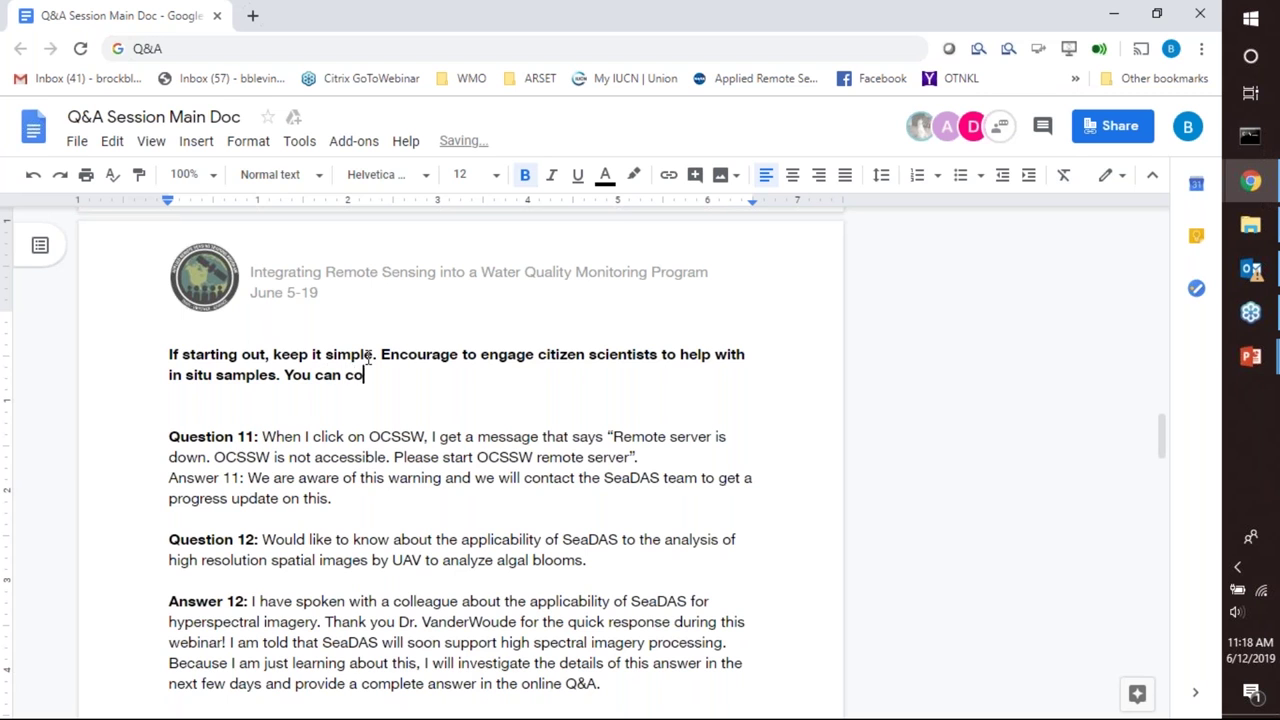
{"action": "type", "text": "ordinate to occur "}
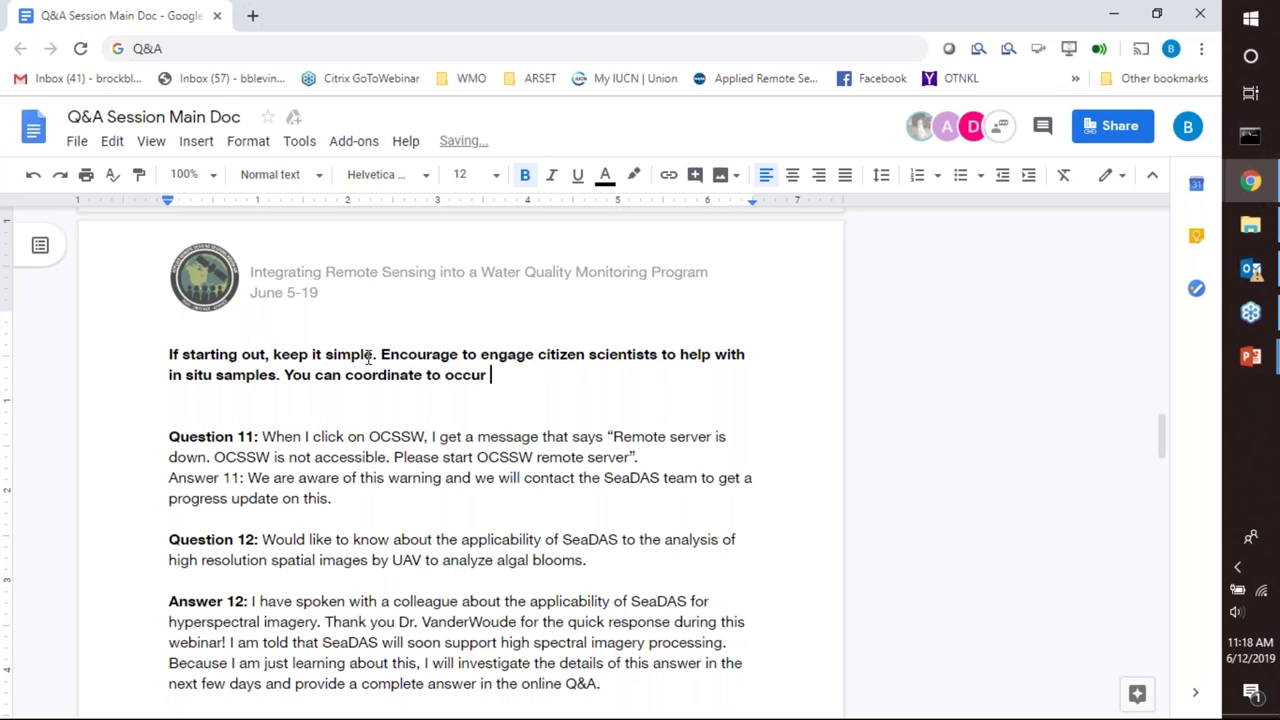
{"action": "type", "text": "when satelkl"}
{"action": "key", "text": "BackSpace"}
{"action": "key", "text": "BackSpace"}
{"action": "type", "text": "lite overpasses. "}
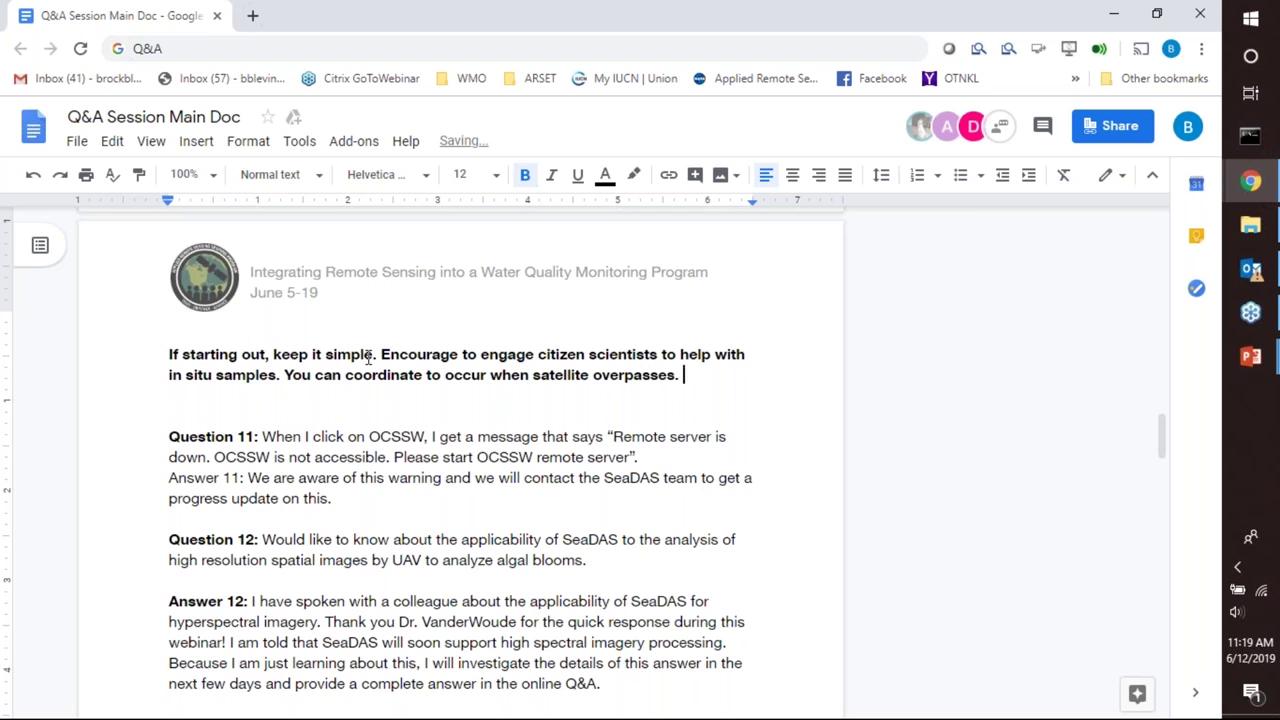
- End the note above Question 11 with the sentence "Open source software is also available."
{"action": "type", "text": "Open sou"}
{"action": "type", "text": "r"}
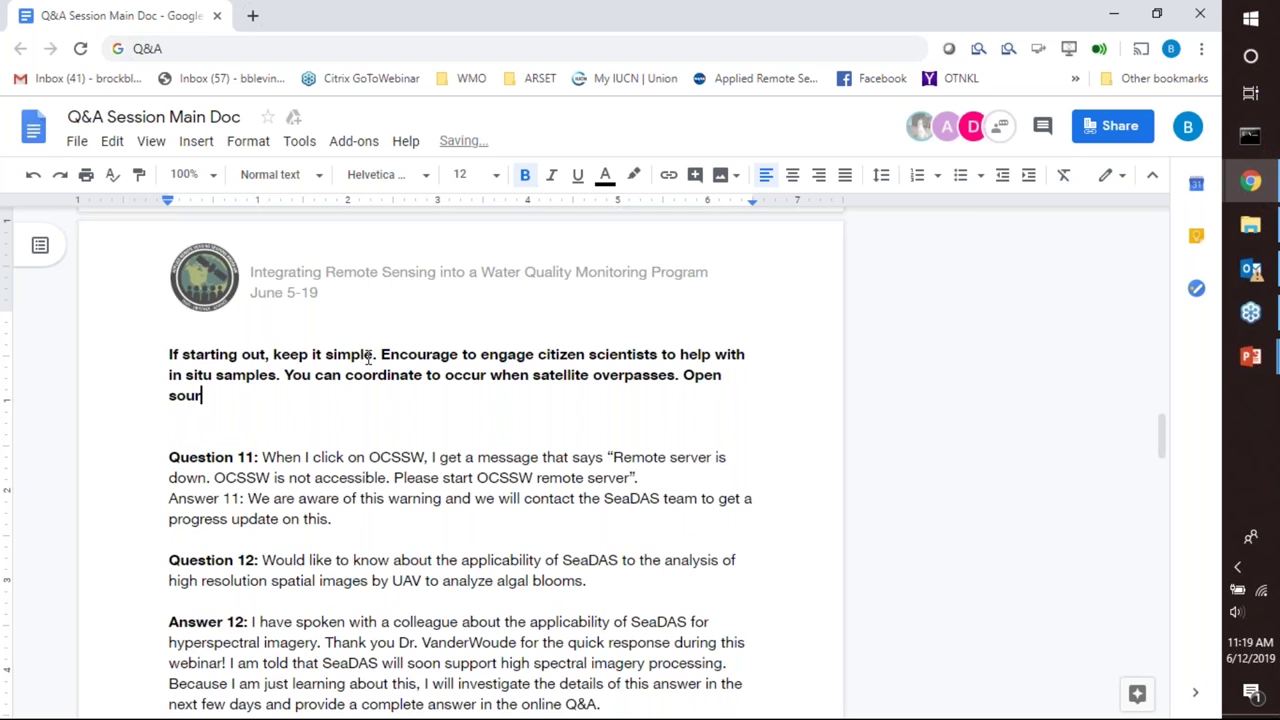
{"action": "type", "text": "ce software is "}
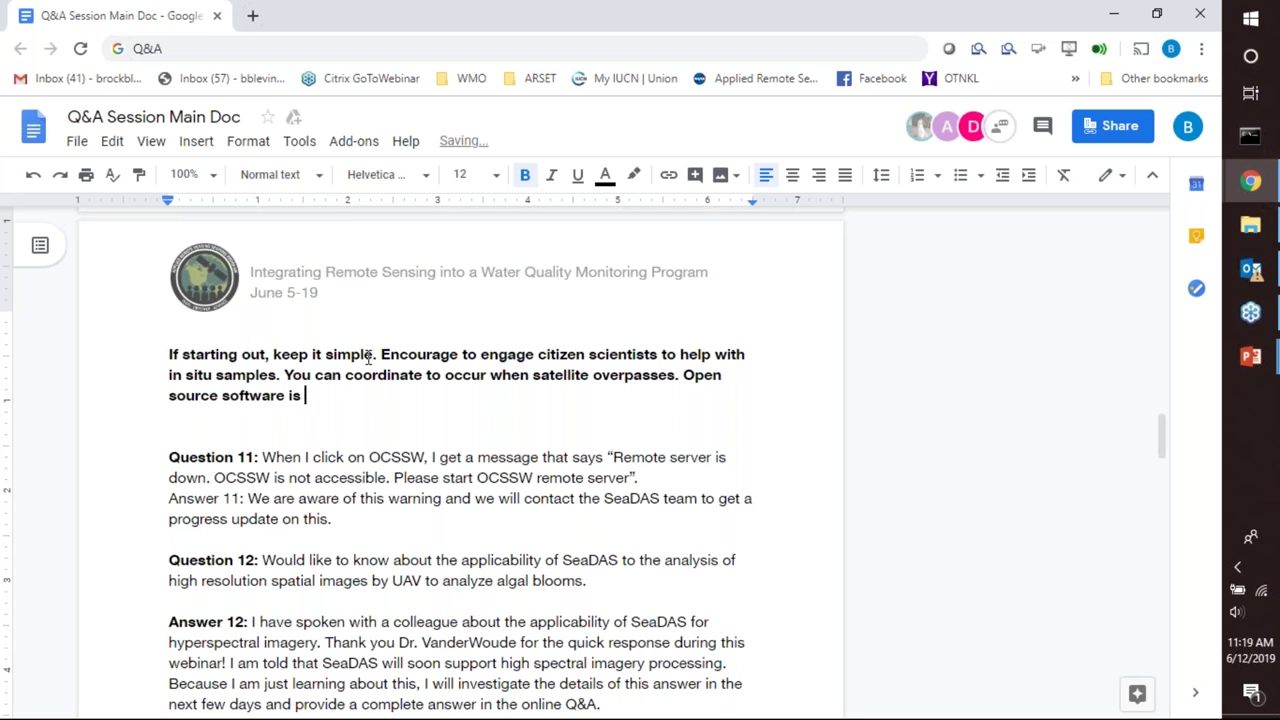
{"action": "type", "text": "also available."}
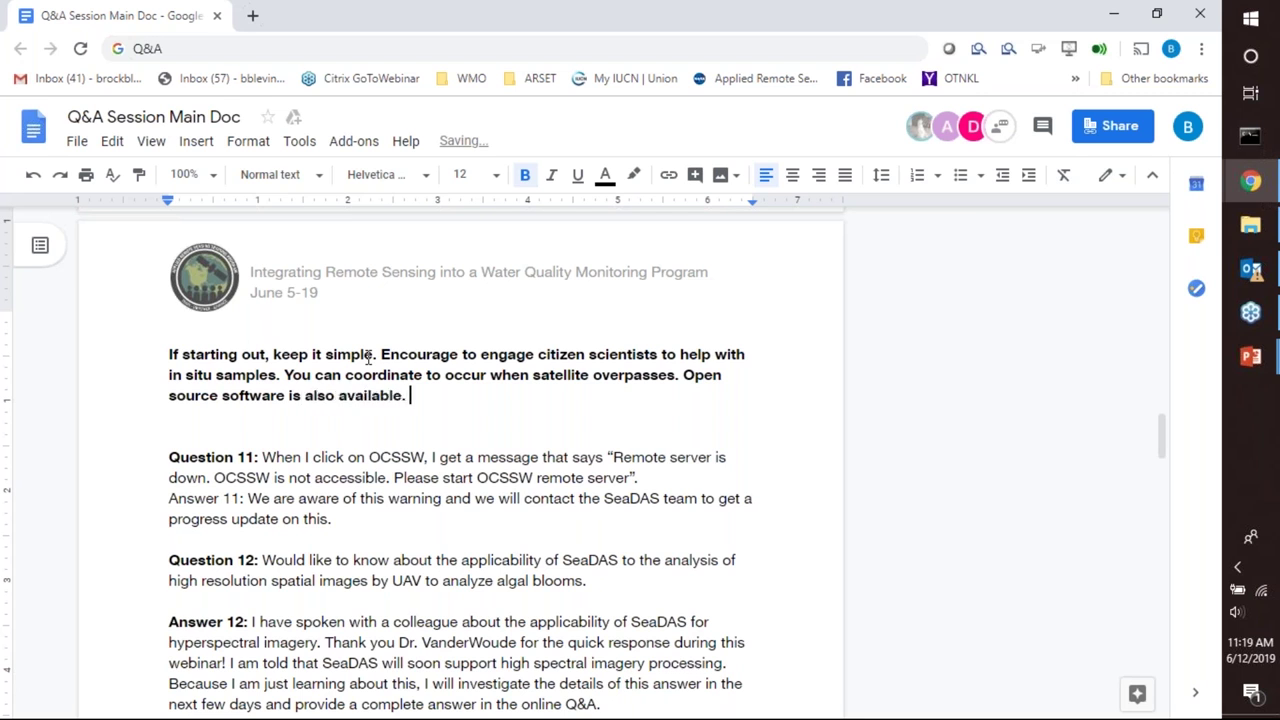
{"action": "key", "text": "BackSpace"}
{"action": "key", "text": "BackSpace"}
{"action": "type", "text": "that can do what "}
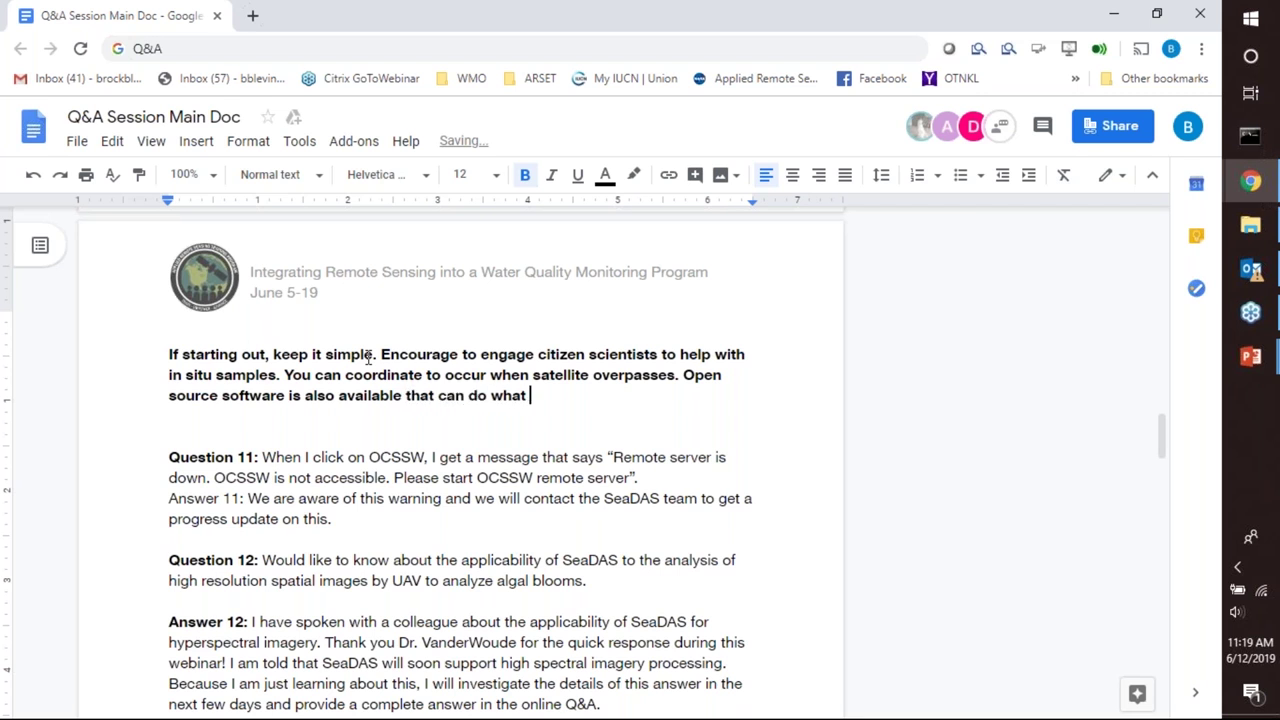
{"action": "type", "text": "the"}
{"action": "key", "text": "BackSpace"}
{"action": "key", "text": "BackSpace"}
{"action": "key", "text": "BackSpace"}
{"action": "key", "text": "BackSpace"}
{"action": "key", "text": "BackSpace"}
{"action": "key", "text": "BackSpace"}
{"action": "key", "text": "BackSpace"}
{"action": "key", "text": "BackSpace"}
{"action": "key", "text": "BackSpace"}
{"action": "key", "text": "BackSpace"}
{"action": "key", "text": "BackSpace"}
{"action": "key", "text": "BackSpace"}
{"action": "key", "text": "BackSpace"}
{"action": "key", "text": "BackSpace"}
{"action": "key", "text": "BackSpace"}
{"action": "key", "text": "BackSpace"}
{"action": "key", "text": "BackSpace"}
{"action": "key", "text": "BackSpace"}
{"action": "key", "text": "BackSpace"}
{"action": "key", "text": "BackSpace"}
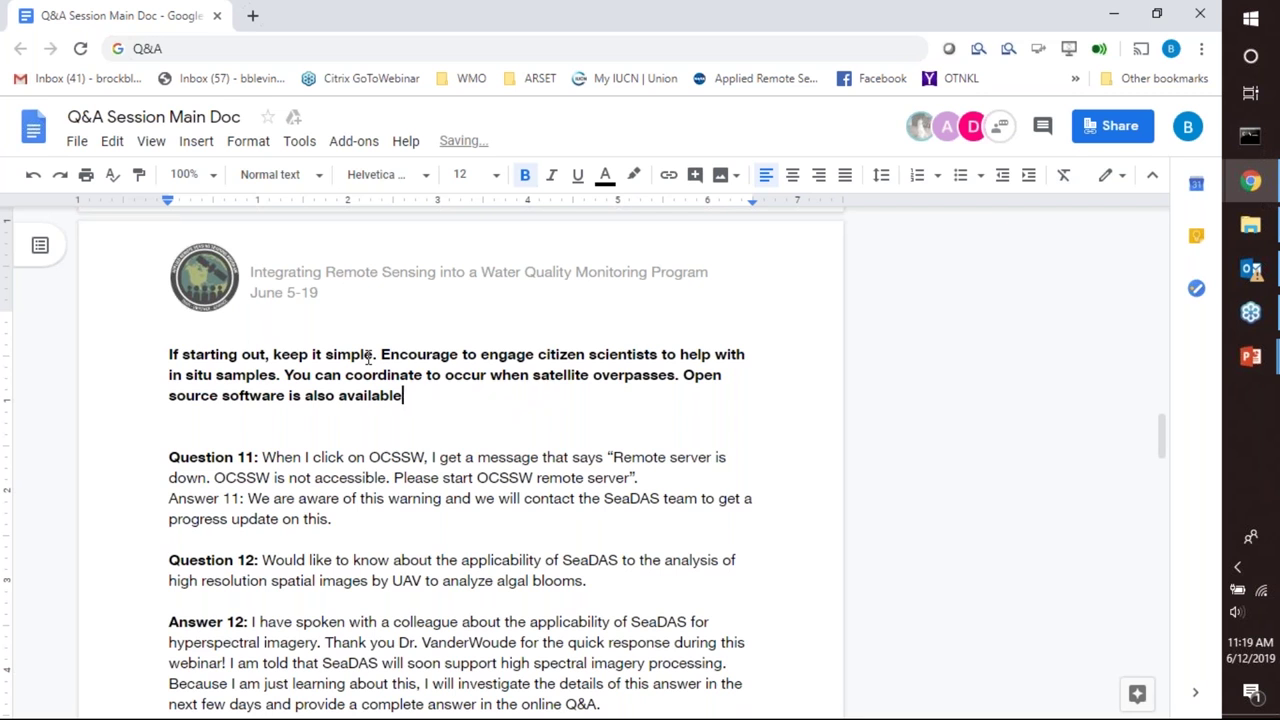
{"action": "type", "text": "."}
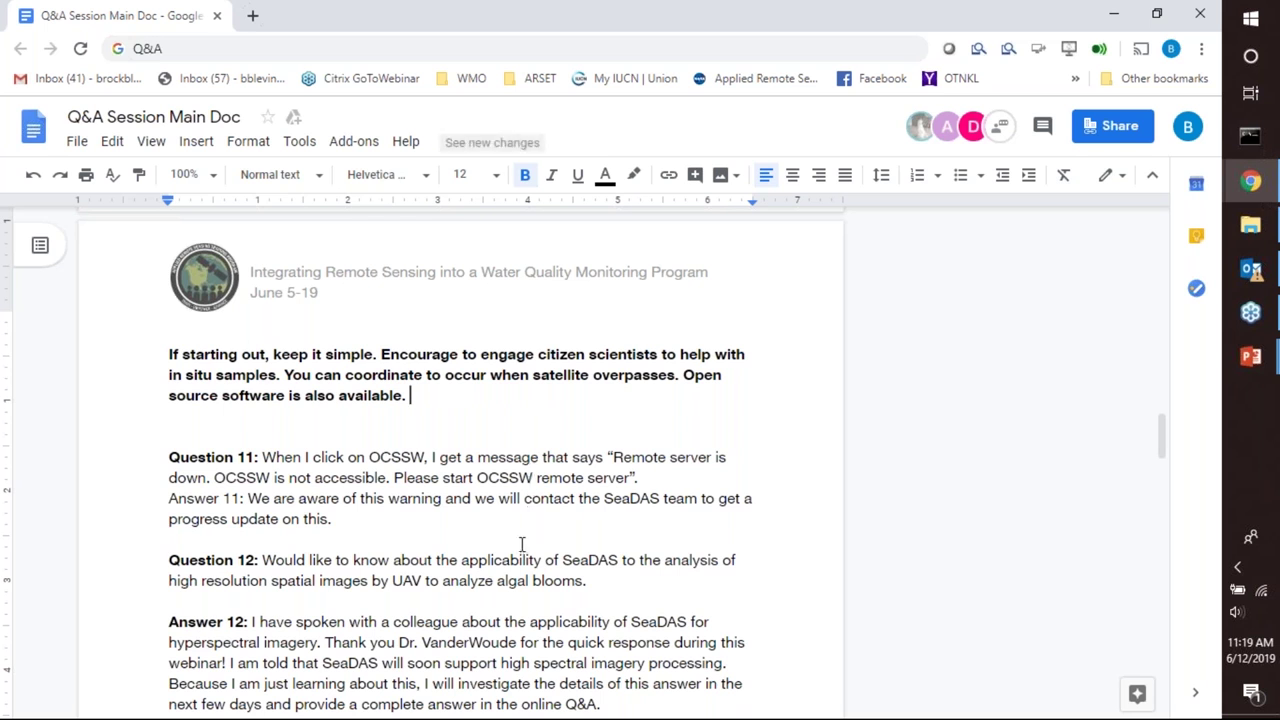
- Go back to Question 1 and read its answer, highlighting the question text and the mention of the SeaDAS-OCSSW Client Server Configuration link
{"action": "scroll", "coordinate": [487, 530], "scroll_direction": "down", "scroll_amount": 1}
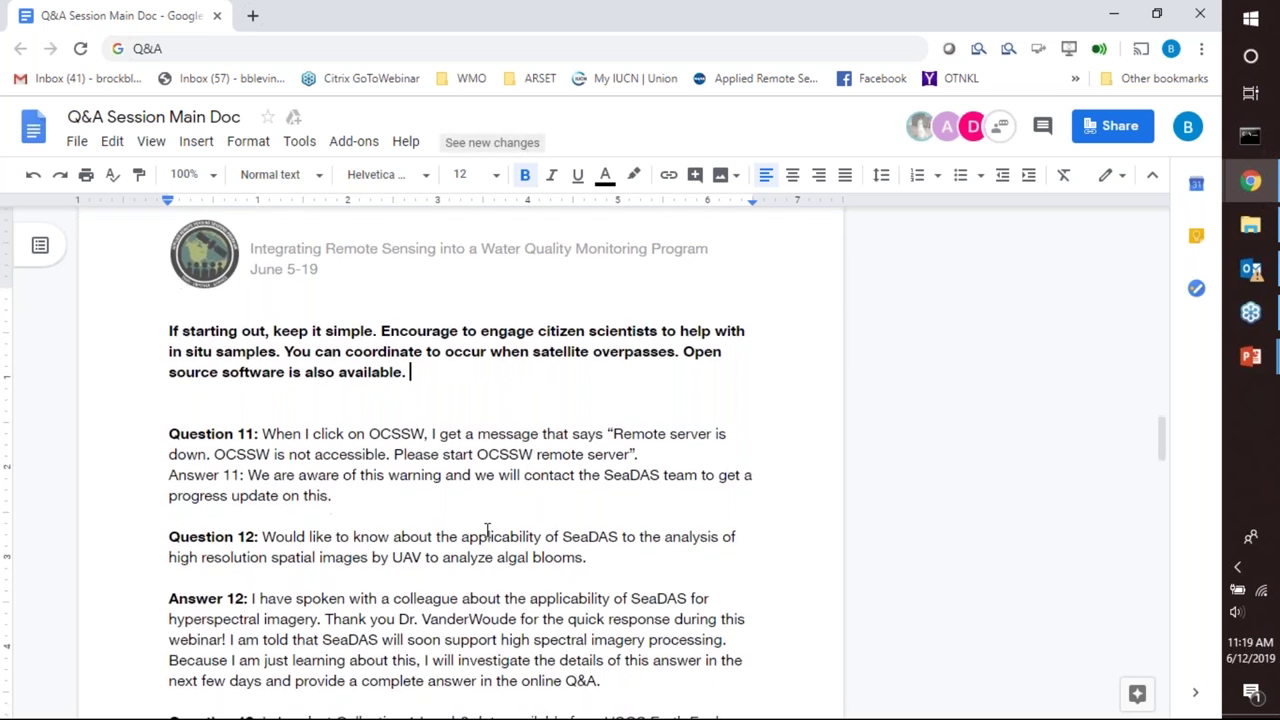
{"action": "scroll", "coordinate": [487, 530], "scroll_direction": "up", "scroll_amount": 15}
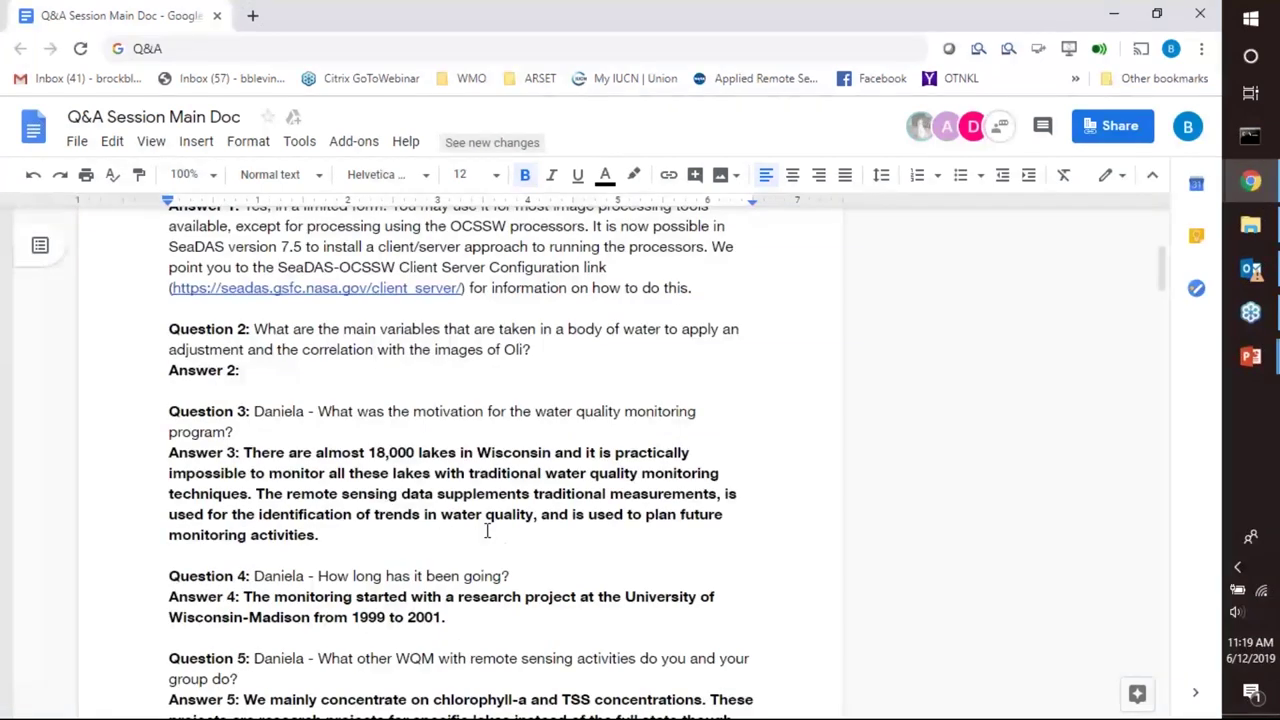
{"action": "scroll", "coordinate": [487, 530], "scroll_direction": "up", "scroll_amount": 1}
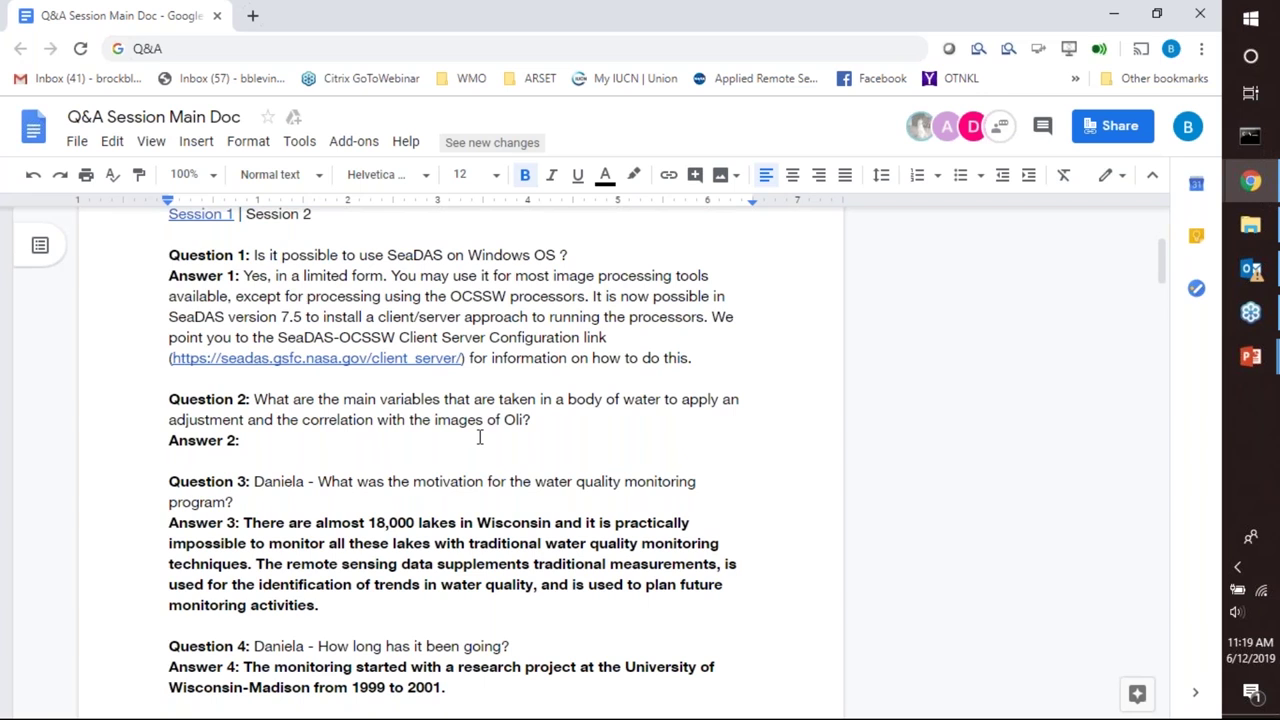
{"action": "scroll", "coordinate": [480, 437], "scroll_direction": "down", "scroll_amount": 5}
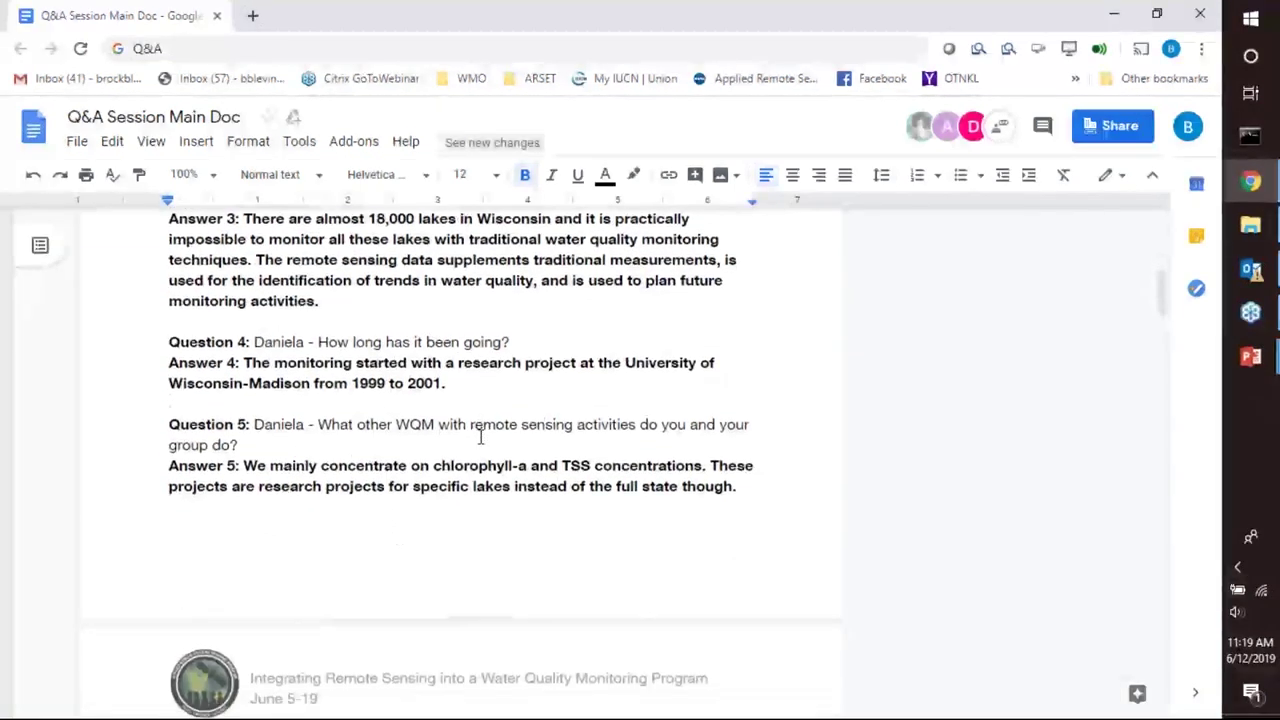
{"action": "scroll", "coordinate": [480, 437], "scroll_direction": "up", "scroll_amount": 6}
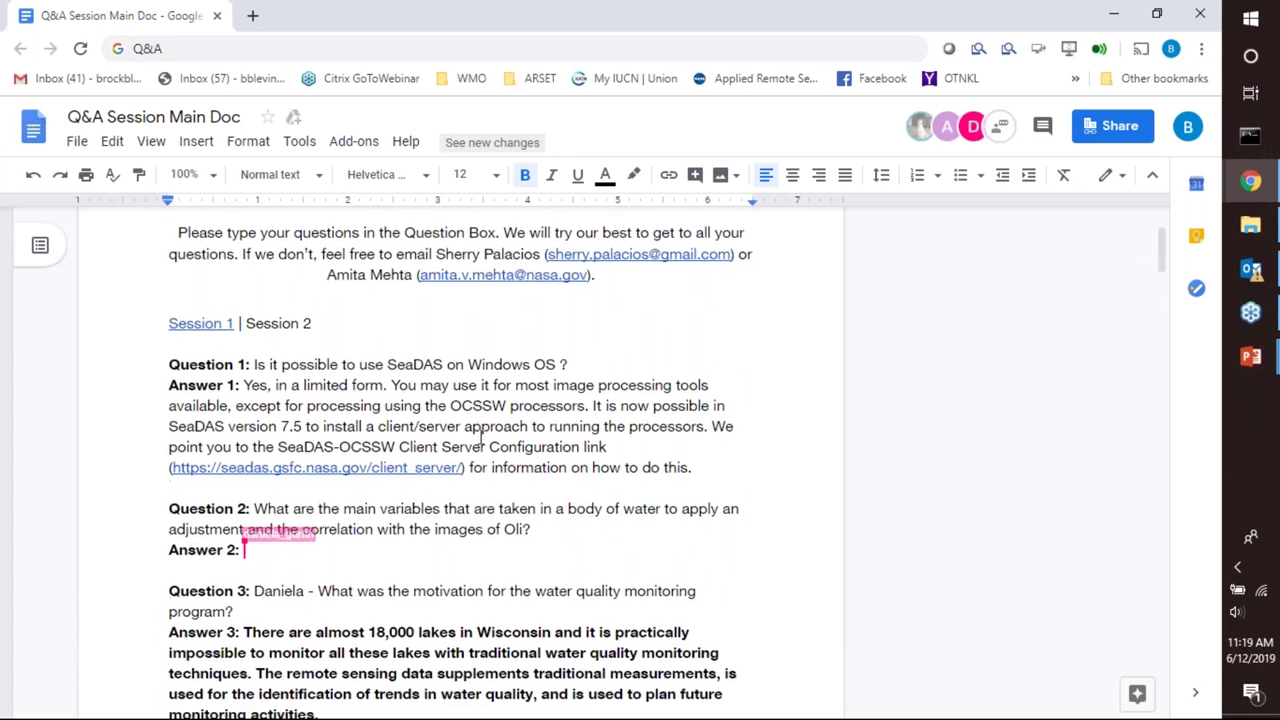
{"action": "scroll", "coordinate": [263, 283], "scroll_direction": "down", "scroll_amount": 1}
{"action": "left_click_drag", "start_coordinate": [251, 301], "coordinate": [566, 297]}
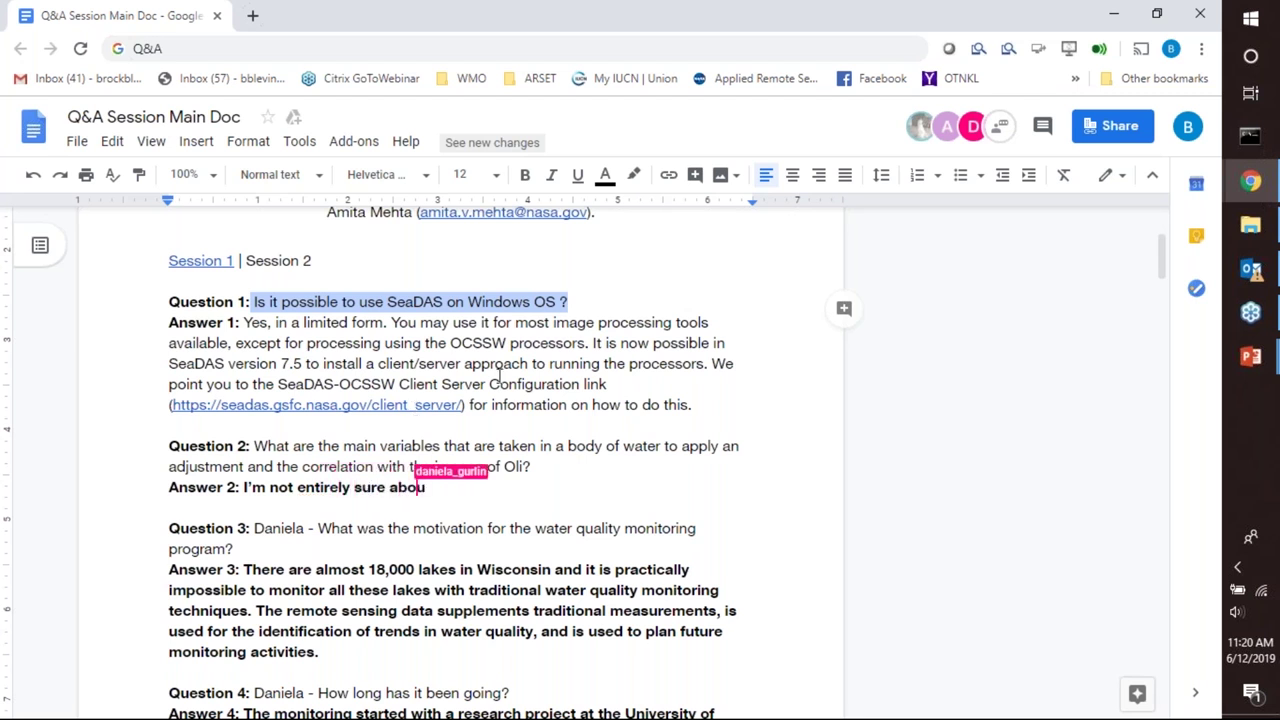
{"action": "left_click_drag", "start_coordinate": [278, 386], "coordinate": [619, 389]}
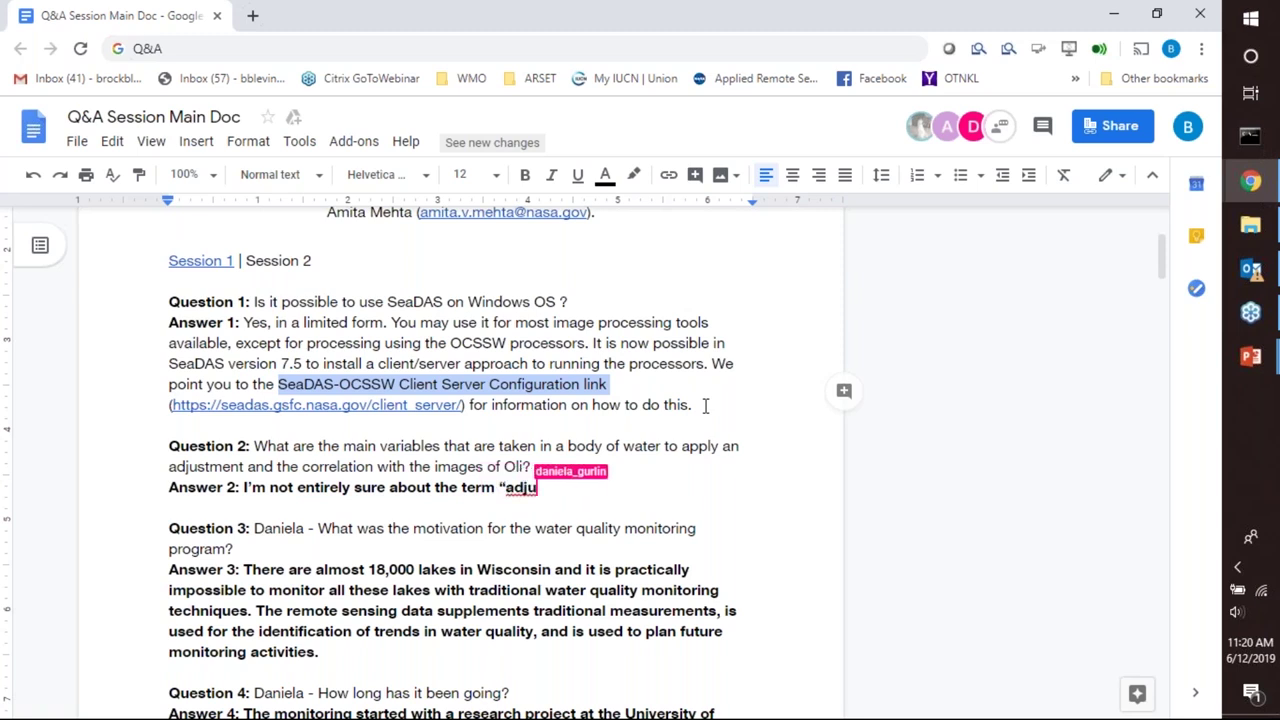
- Return to Question 11 and highlight its answer about contacting the SeaDAS team for a progress update
{"action": "scroll", "coordinate": [710, 412], "scroll_direction": "down", "scroll_amount": 20}
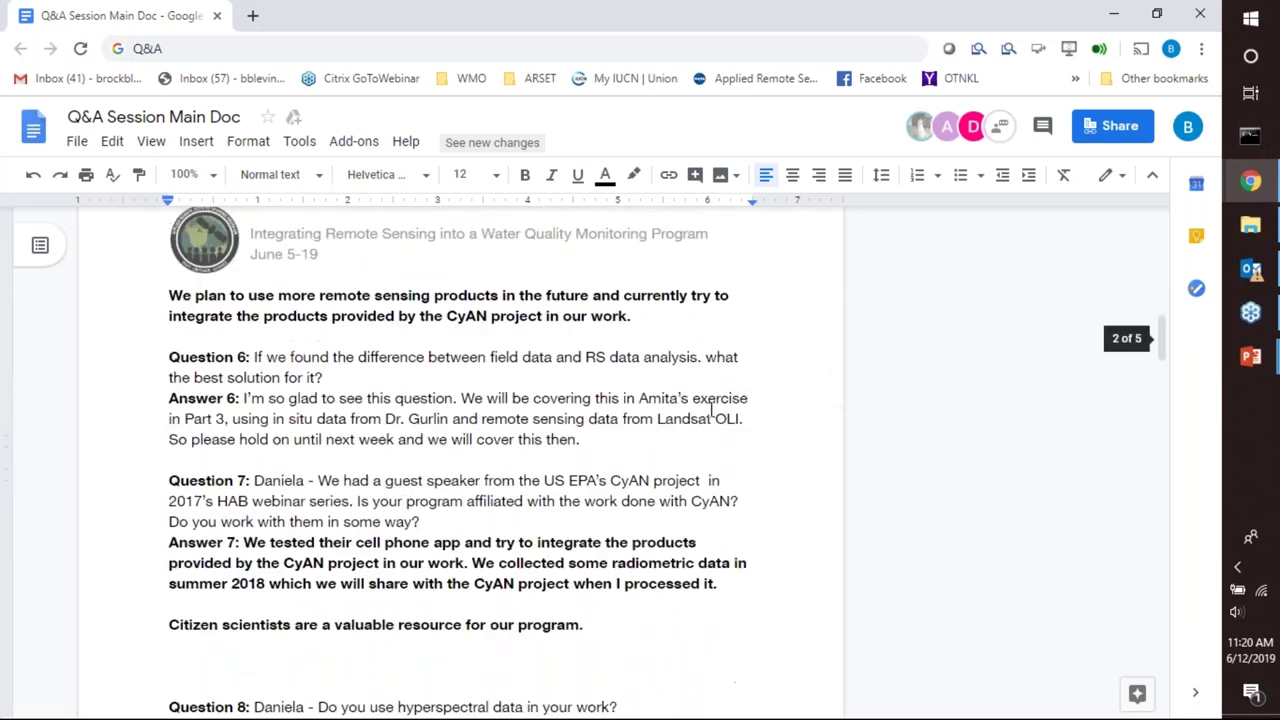
{"action": "scroll", "coordinate": [714, 418], "scroll_direction": "down", "scroll_amount": 3}
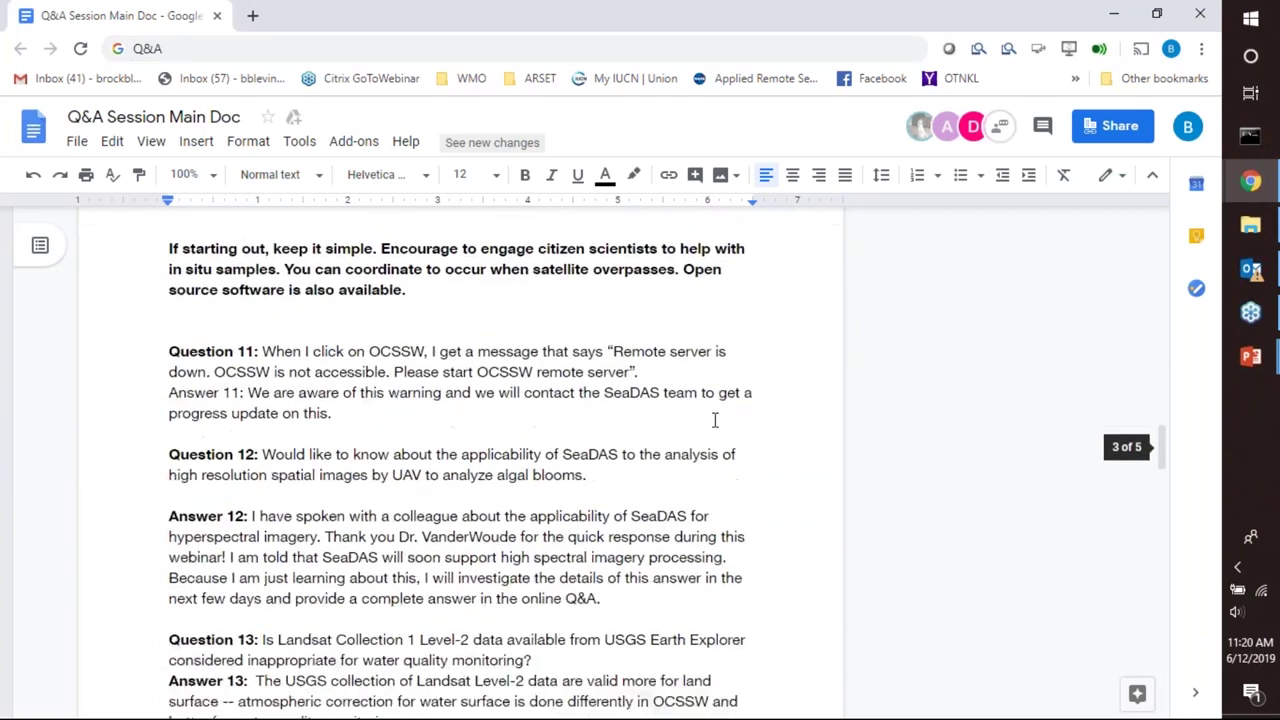
{"action": "left_click", "coordinate": [476, 317]}
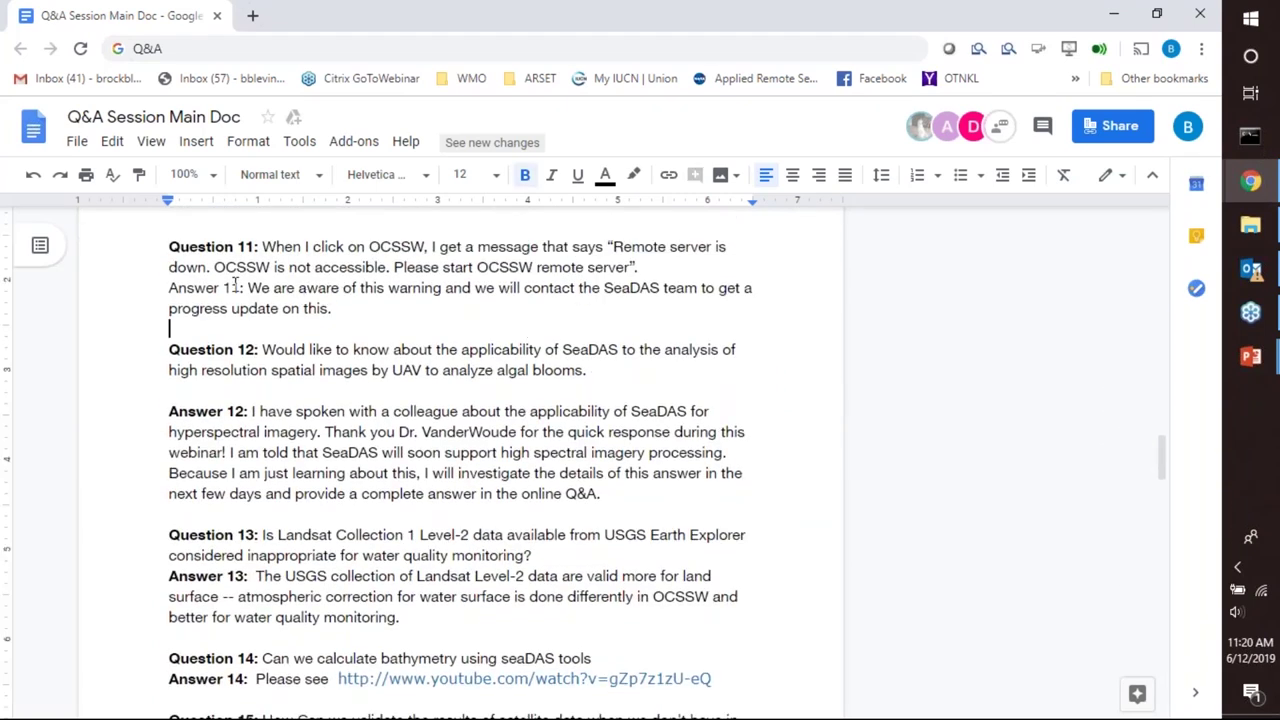
{"action": "left_click_drag", "start_coordinate": [248, 289], "coordinate": [340, 310]}
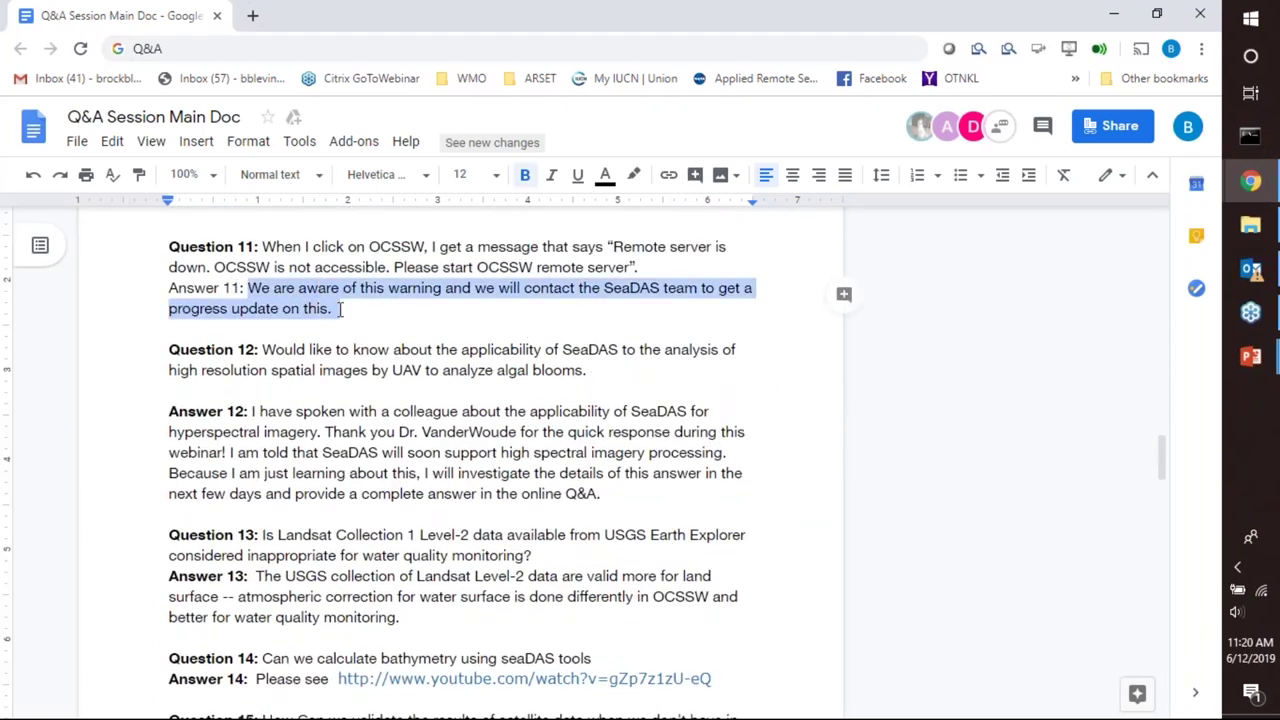
- Append to Answer 11 the sentence "The demo from [presenter's first name] today, we will provide that data for you."
{"action": "left_click", "coordinate": [347, 309]}
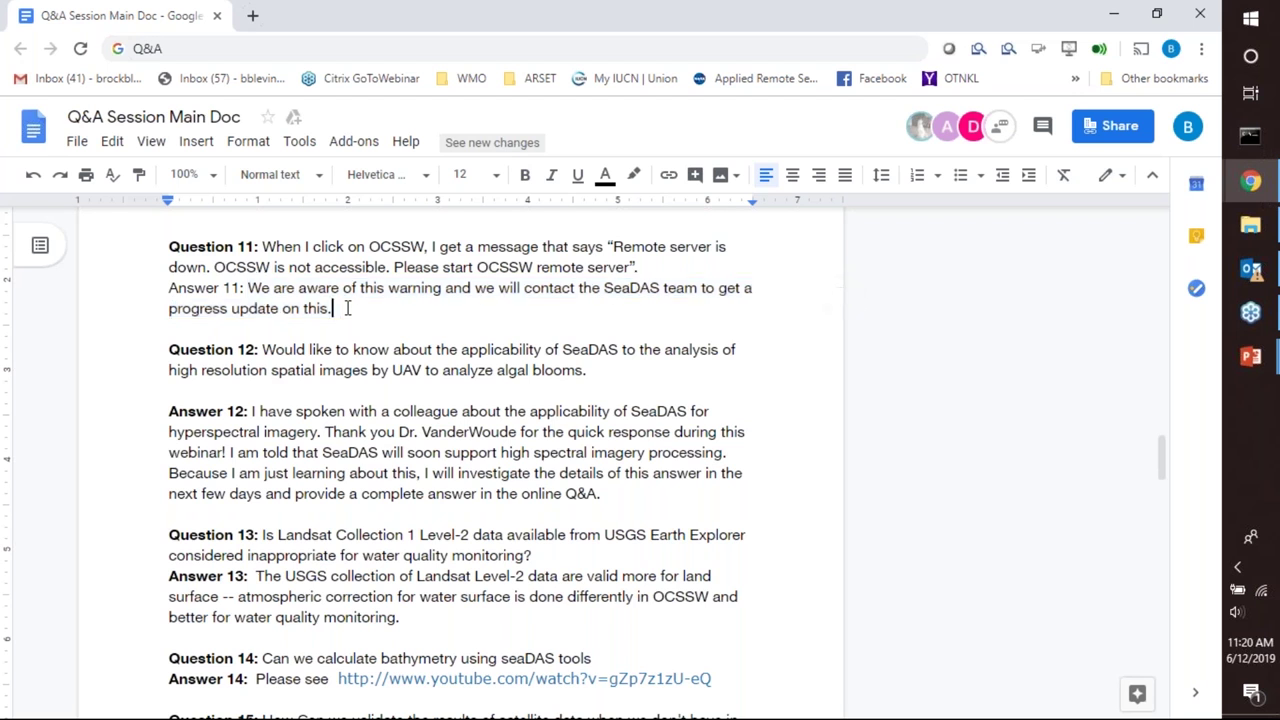
{"action": "type", "text": "Teh demo"}
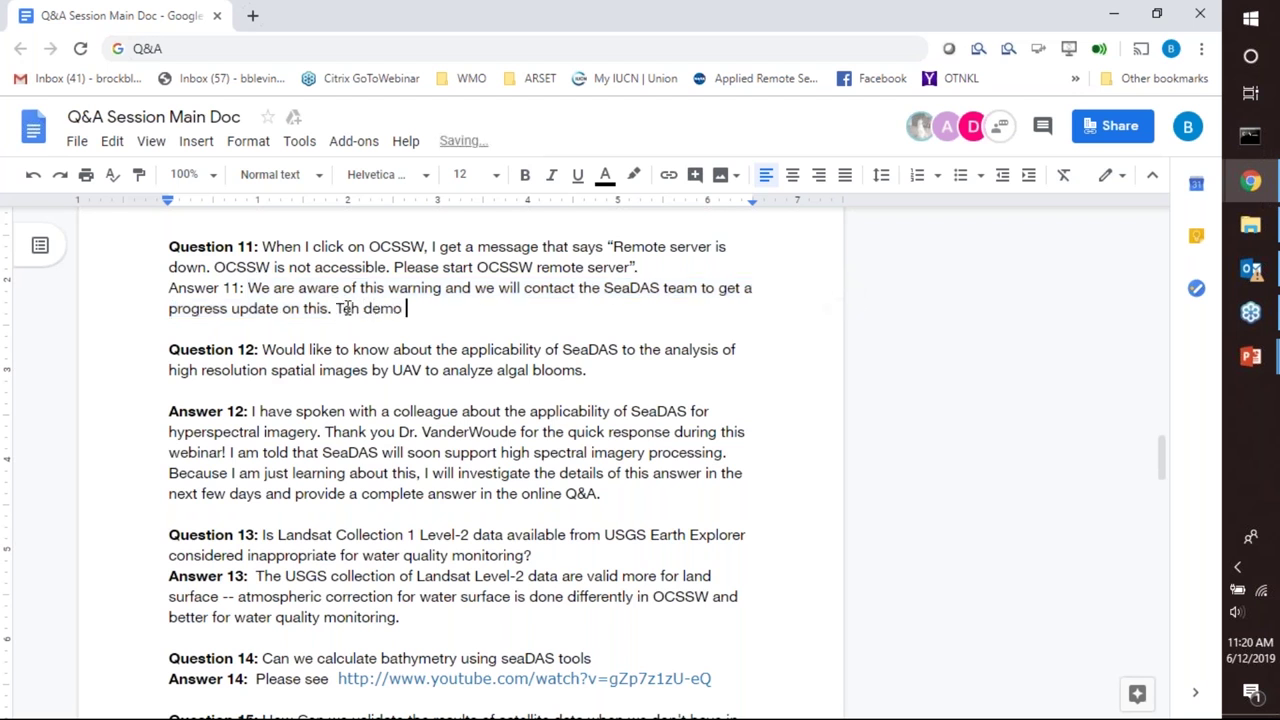
{"action": "key", "text": "BackSpace"}
{"action": "key", "text": "BackSpace"}
{"action": "key", "text": "BackSpace"}
{"action": "key", "text": "BackSpace"}
{"action": "key", "text": "BackSpace"}
{"action": "key", "text": "BackSpace"}
{"action": "key", "text": "BackSpace"}
{"action": "key", "text": "BackSpace"}
{"action": "type", "text": "he demoo"}
{"action": "key", "text": "BackSpace"}
{"action": "key", "text": "BackSpace"}
{"action": "type", "text": "from Am"}
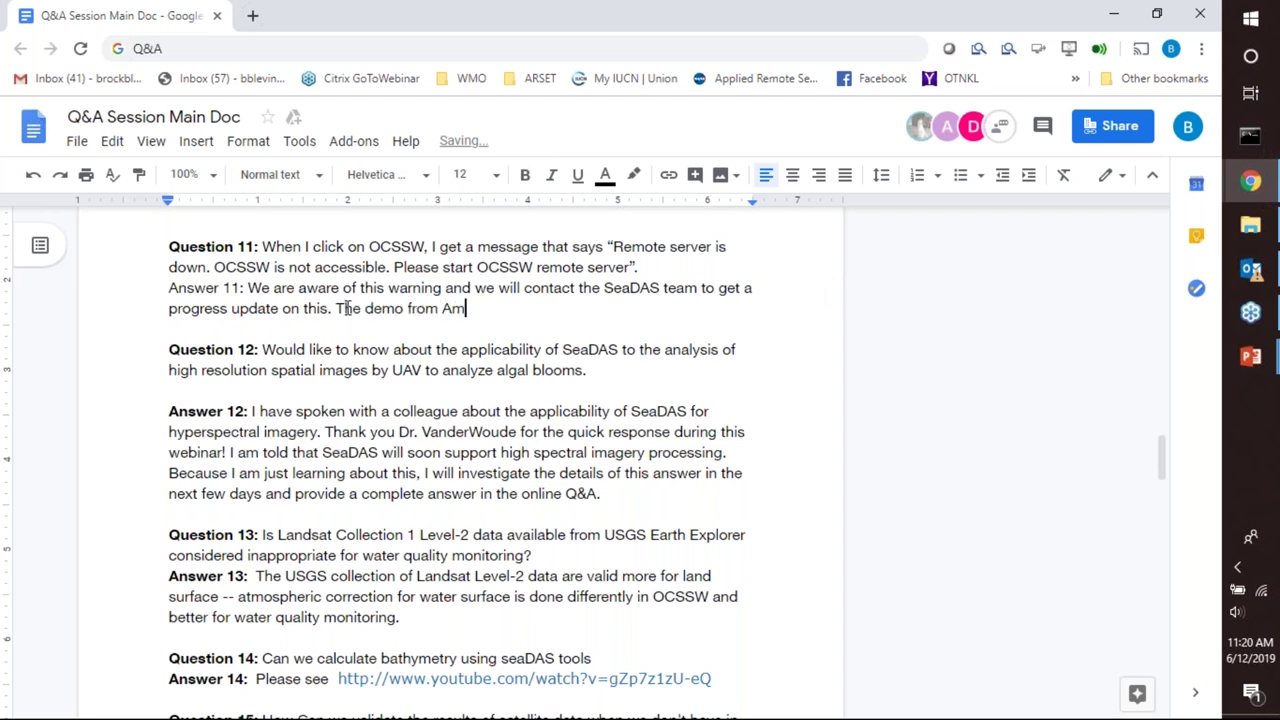
{"action": "type", "text": "ita today"}
{"action": "key", "text": "BackSpace"}
{"action": "type", "text": ", we will p"}
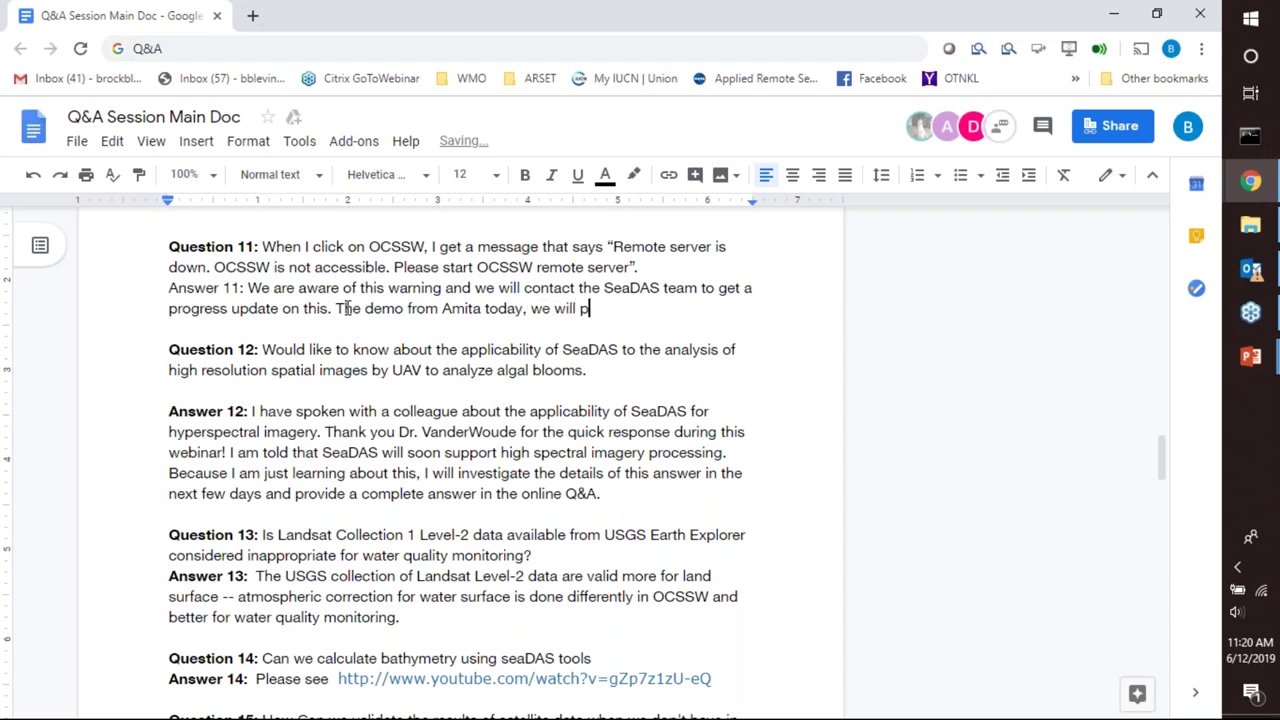
{"action": "type", "text": "rovide that dat for you."}
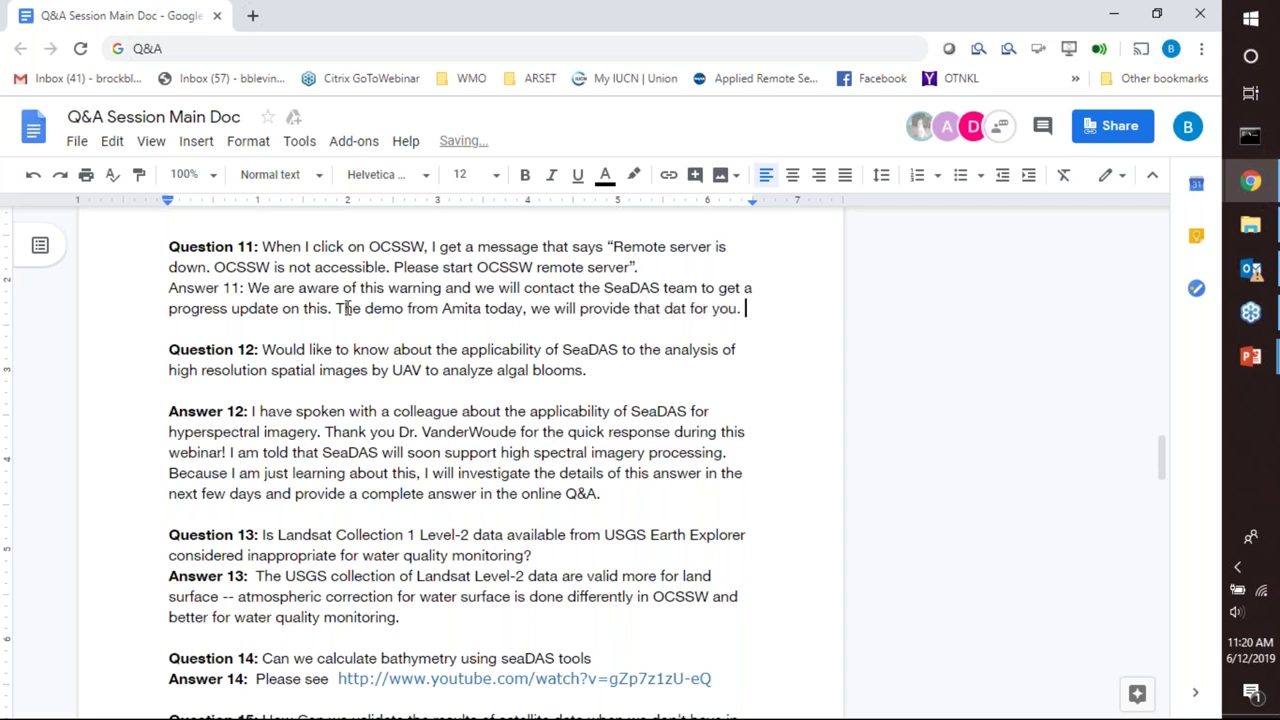
{"action": "left_click", "coordinate": [687, 308]}
{"action": "type", "text": "a"}
{"action": "left_click", "coordinate": [758, 309]}
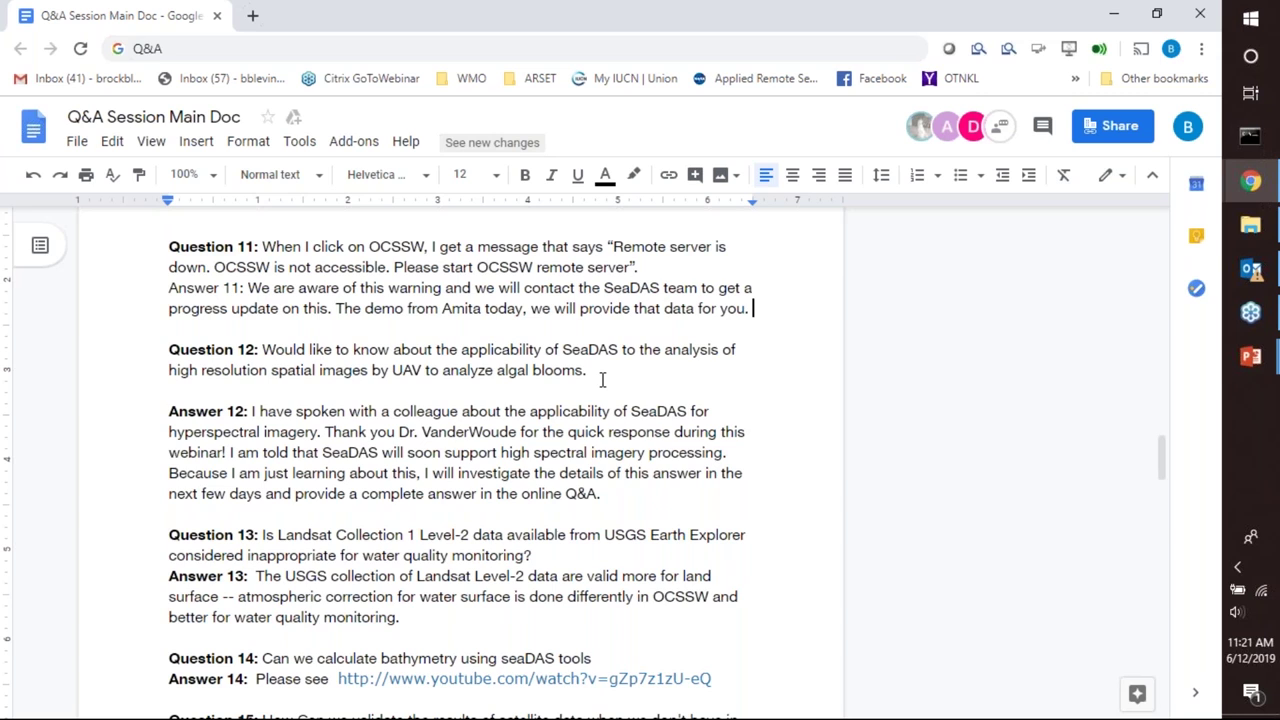
- Go back to Question 6, highlight its question about differences between field data and RS data analysis, and read its answer
{"action": "scroll", "coordinate": [602, 379], "scroll_direction": "up", "scroll_amount": 5}
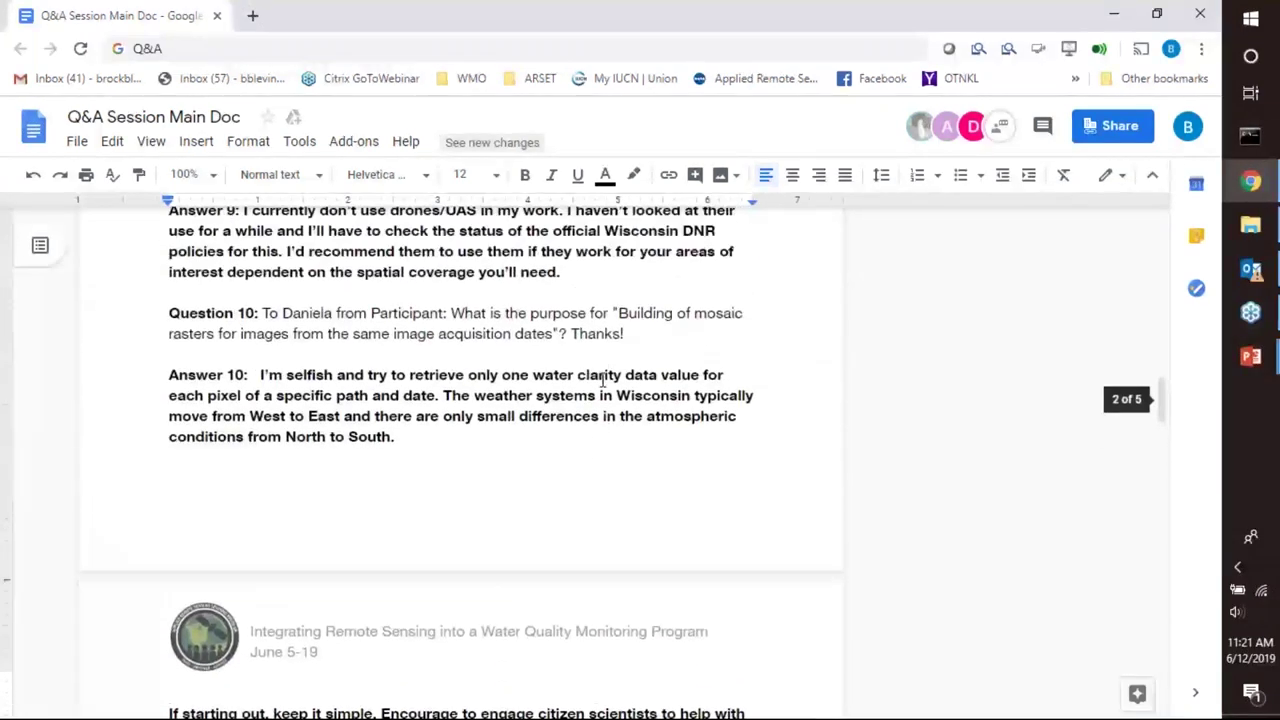
{"action": "scroll", "coordinate": [602, 379], "scroll_direction": "up", "scroll_amount": 5}
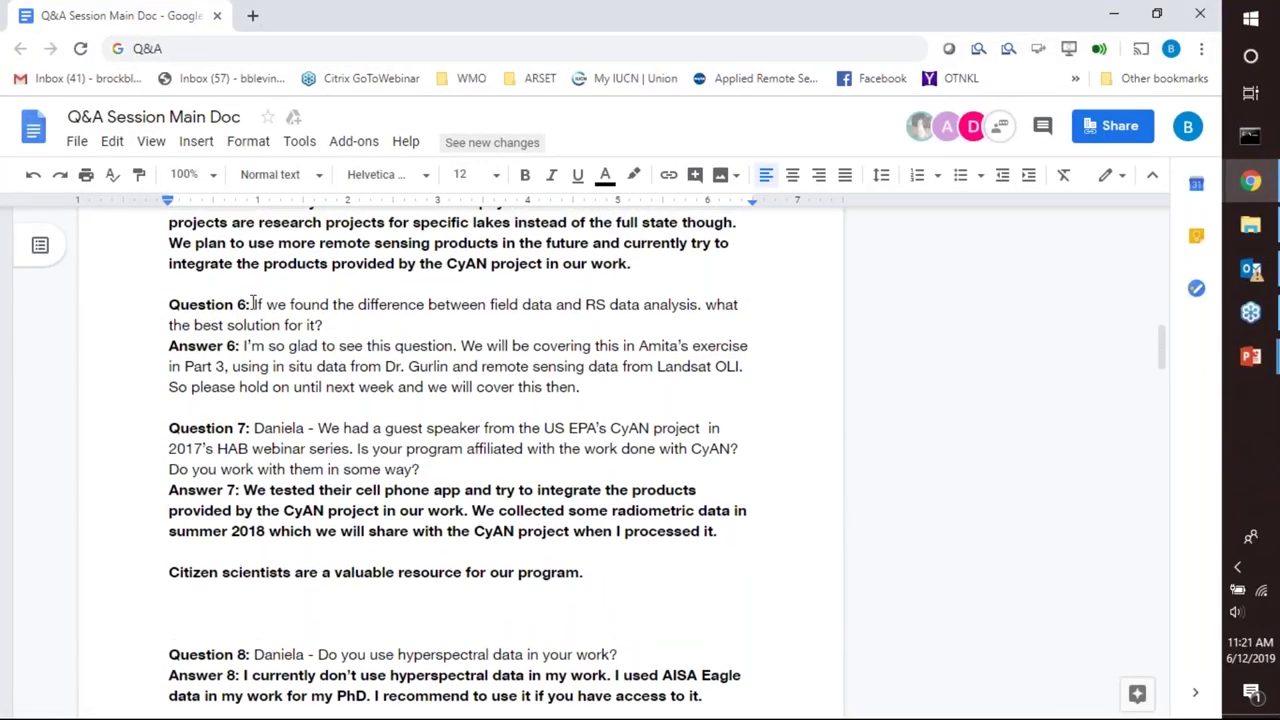
{"action": "left_click_drag", "start_coordinate": [254, 304], "coordinate": [326, 318]}
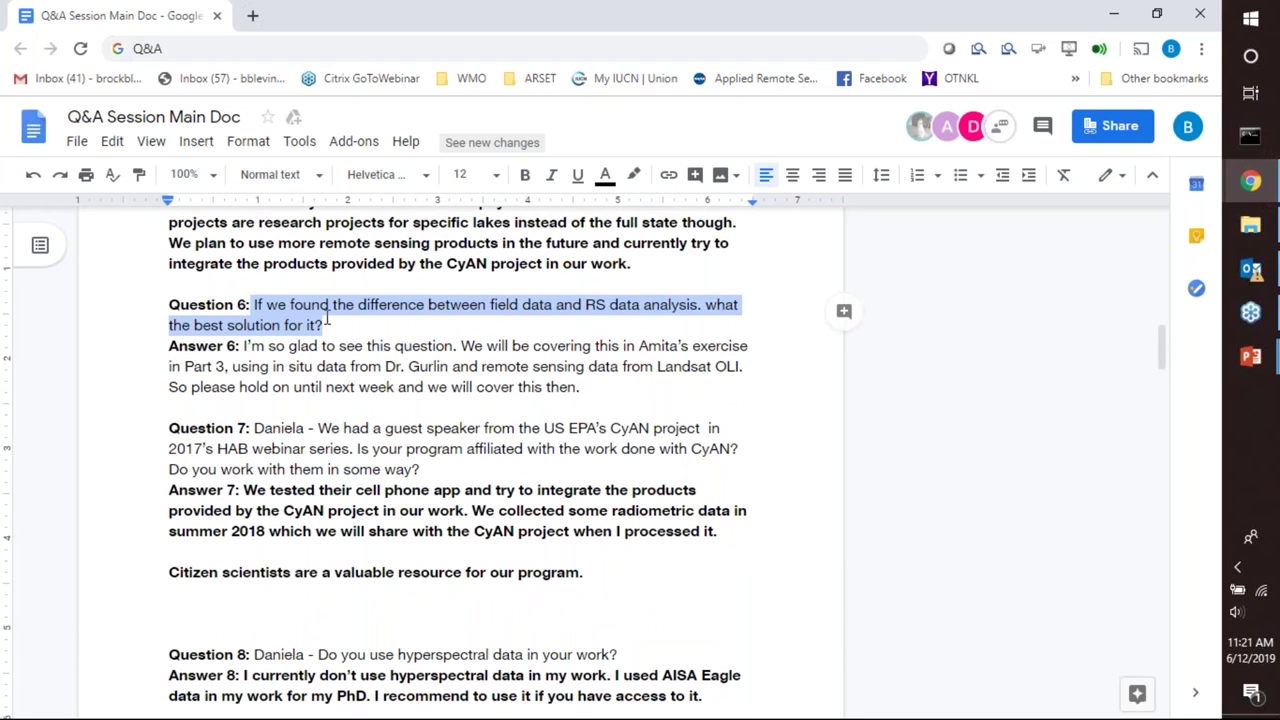
{"action": "left_click", "coordinate": [622, 387]}
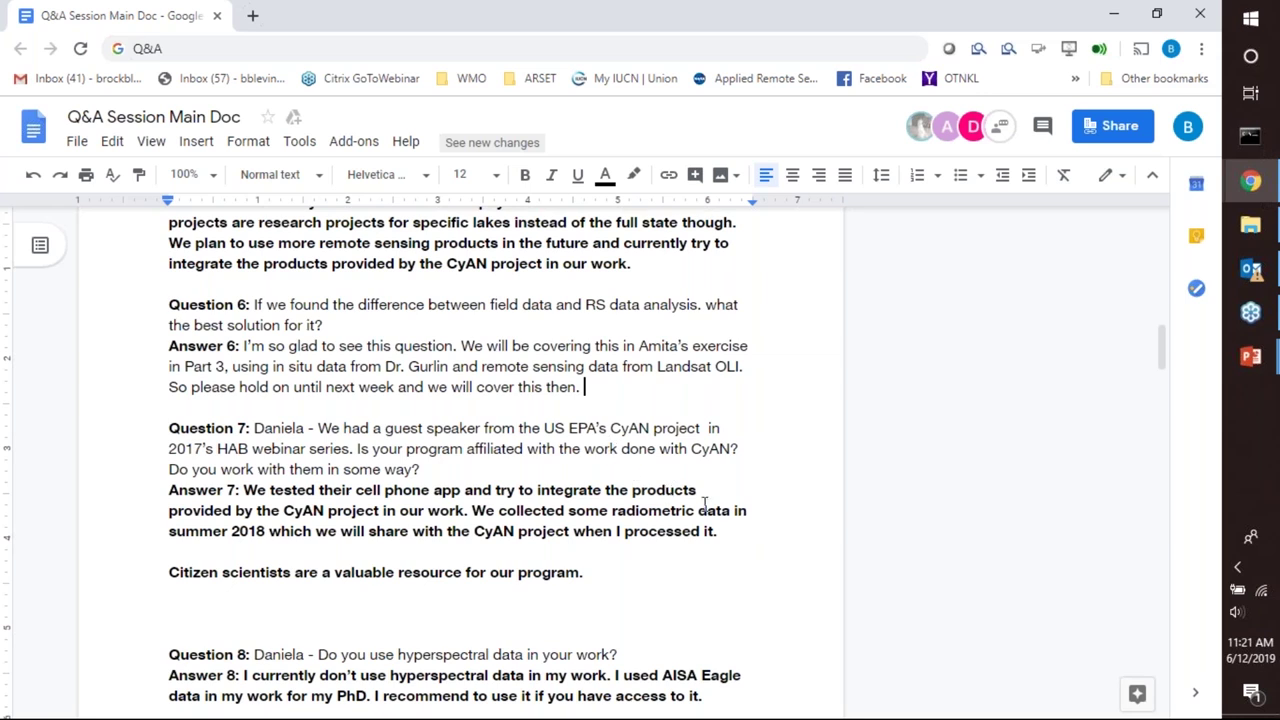
- Move on to Question 12, highlight its text about applying SeaDAS to high resolution UAV images, and read the answer
{"action": "scroll", "coordinate": [709, 506], "scroll_direction": "down", "scroll_amount": 1}
{"action": "scroll", "coordinate": [729, 520], "scroll_direction": "down", "scroll_amount": 7}
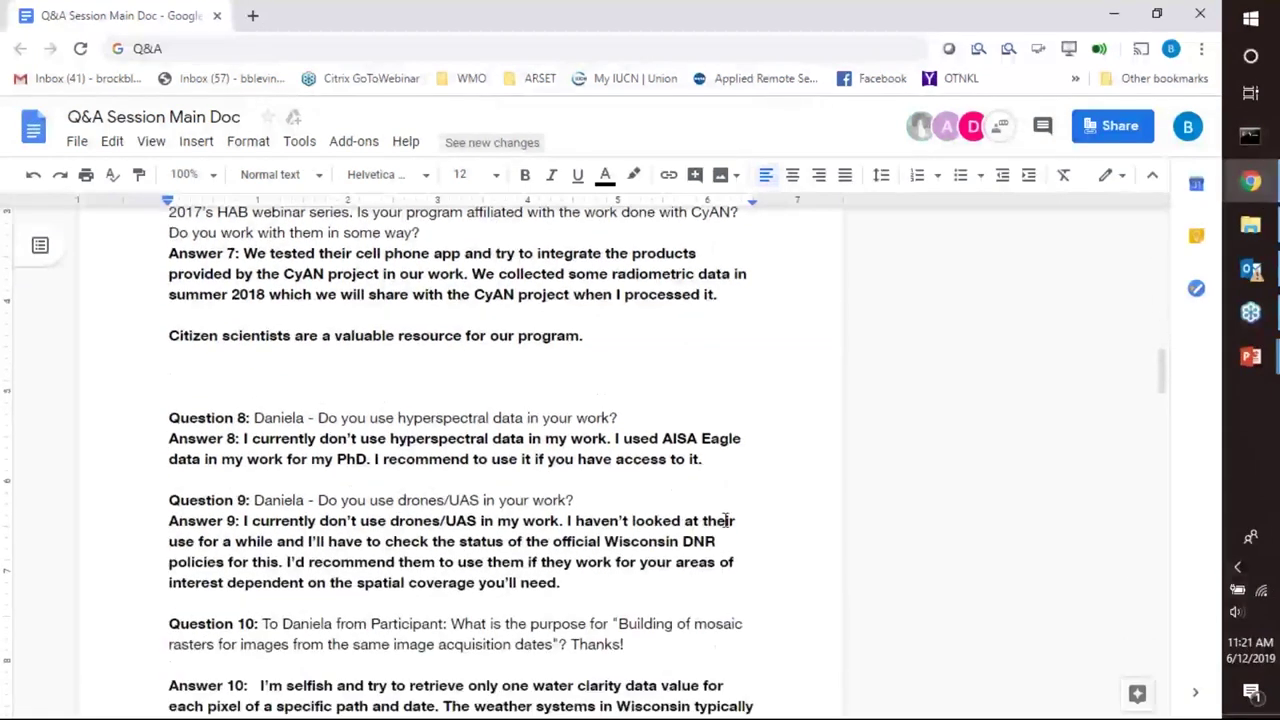
{"action": "scroll", "coordinate": [735, 525], "scroll_direction": "down", "scroll_amount": 3}
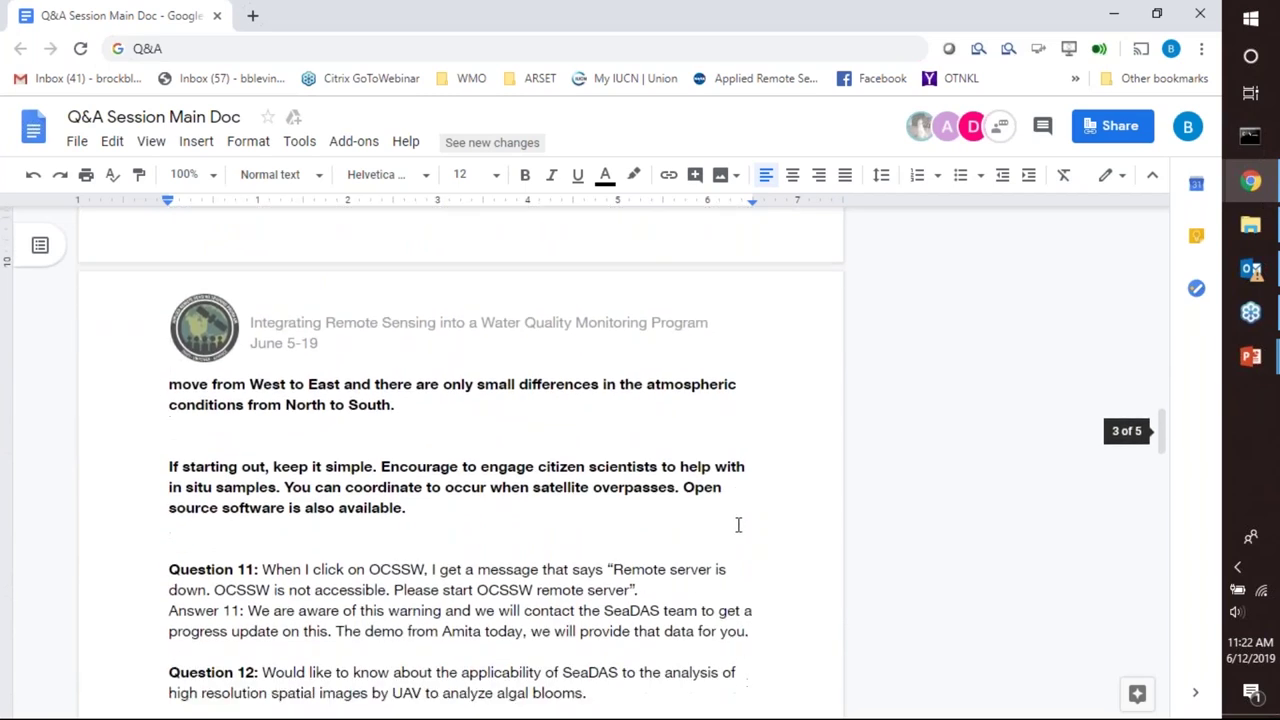
{"action": "scroll", "coordinate": [742, 525], "scroll_direction": "down", "scroll_amount": 1}
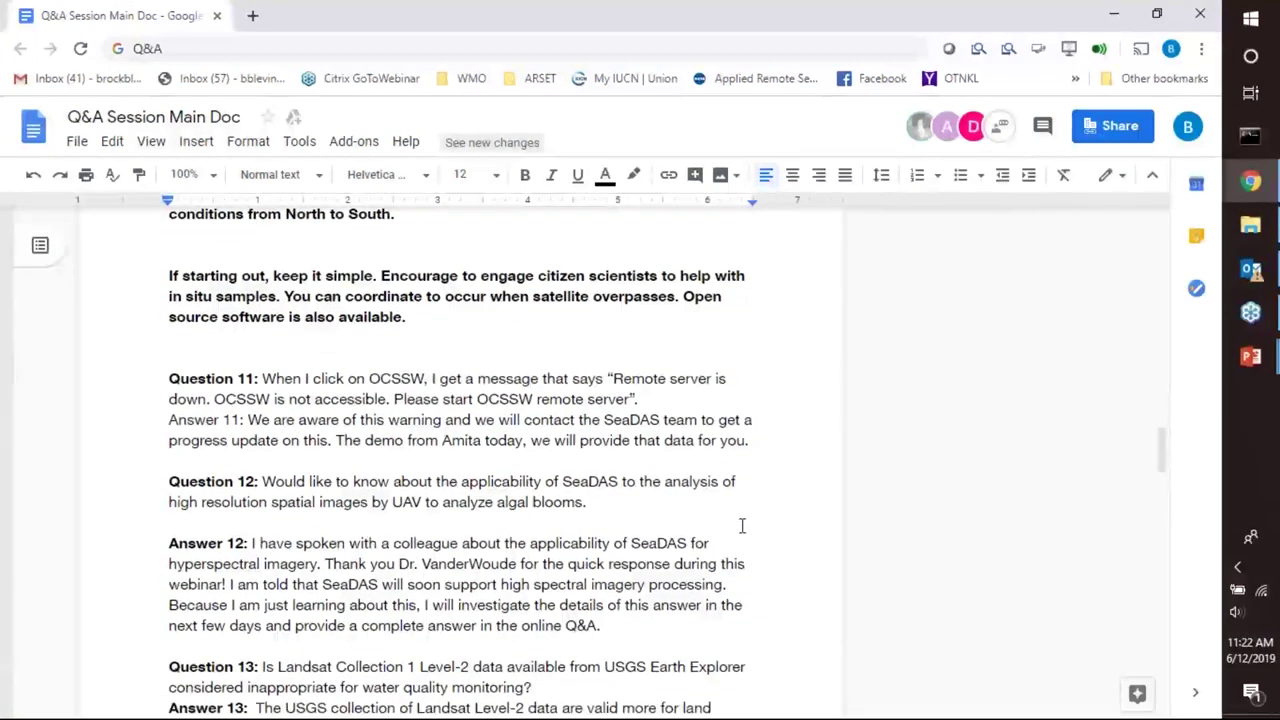
{"action": "scroll", "coordinate": [742, 525], "scroll_direction": "down", "scroll_amount": 1}
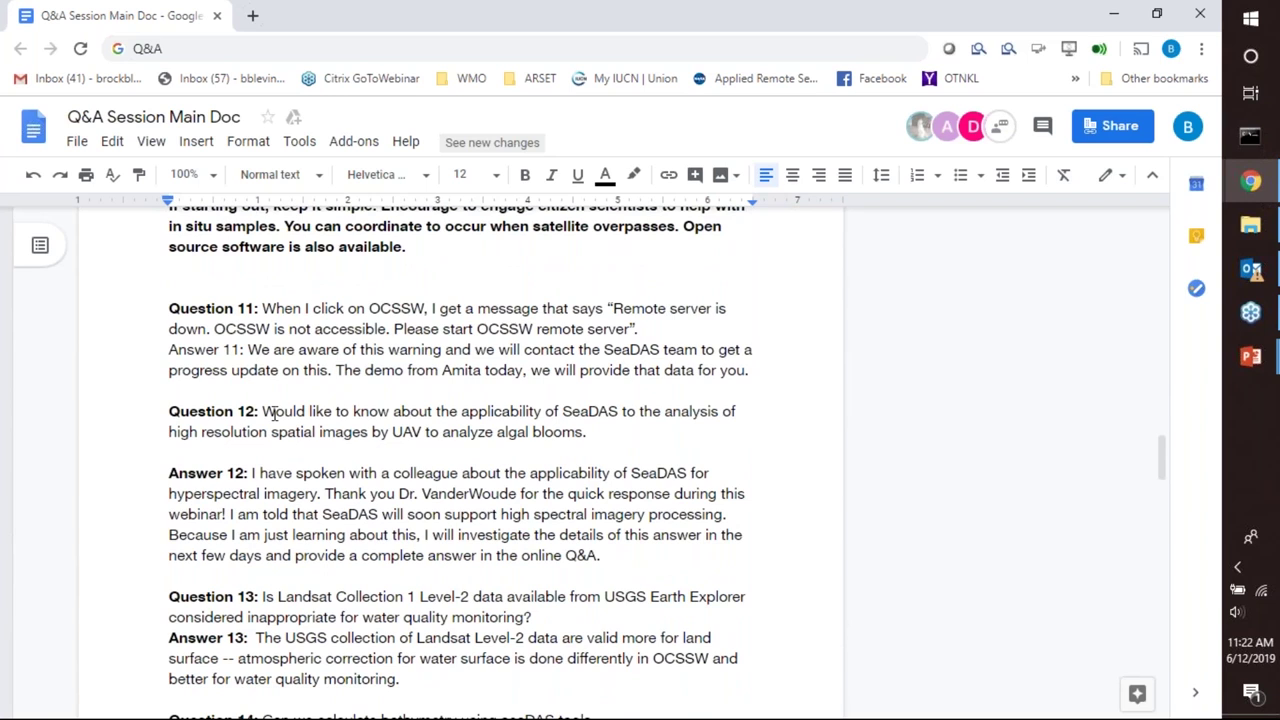
{"action": "scroll", "coordinate": [273, 416], "scroll_direction": "up", "scroll_amount": 1}
{"action": "scroll", "coordinate": [464, 517], "scroll_direction": "down", "scroll_amount": 1}
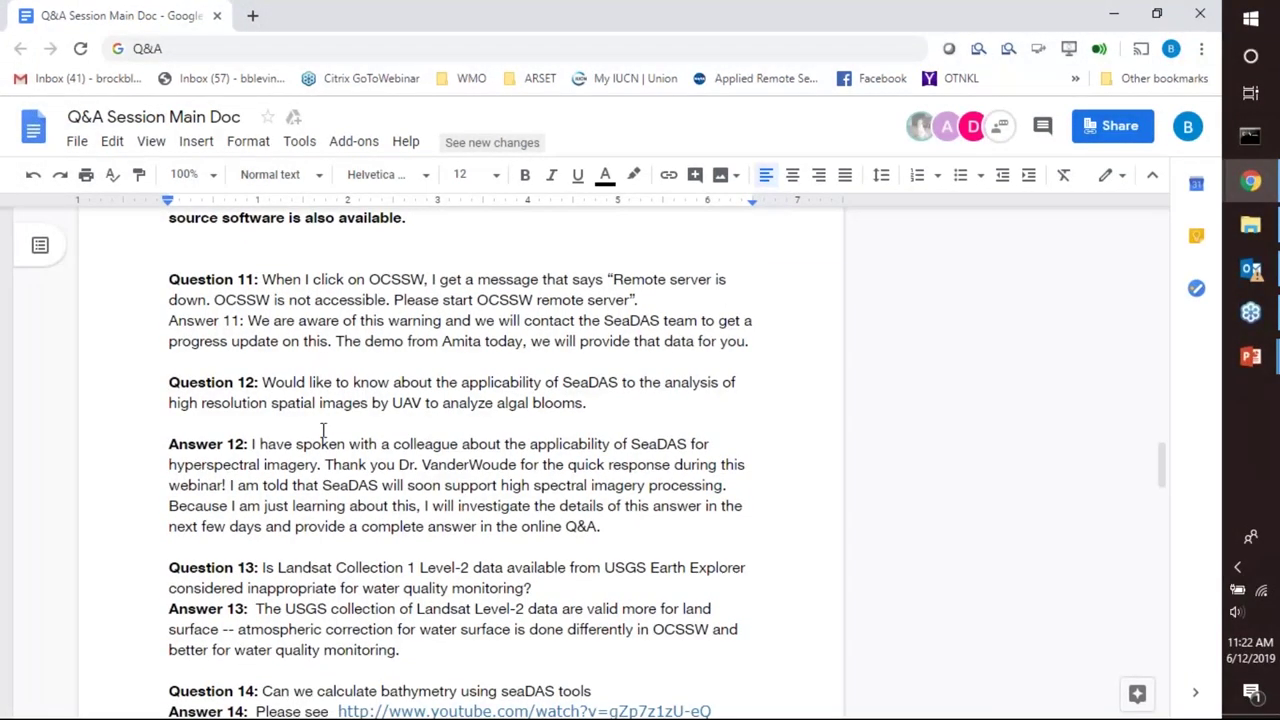
{"action": "left_click_drag", "start_coordinate": [264, 383], "coordinate": [370, 403]}
{"action": "left_click_drag", "start_coordinate": [459, 413], "coordinate": [589, 417]}
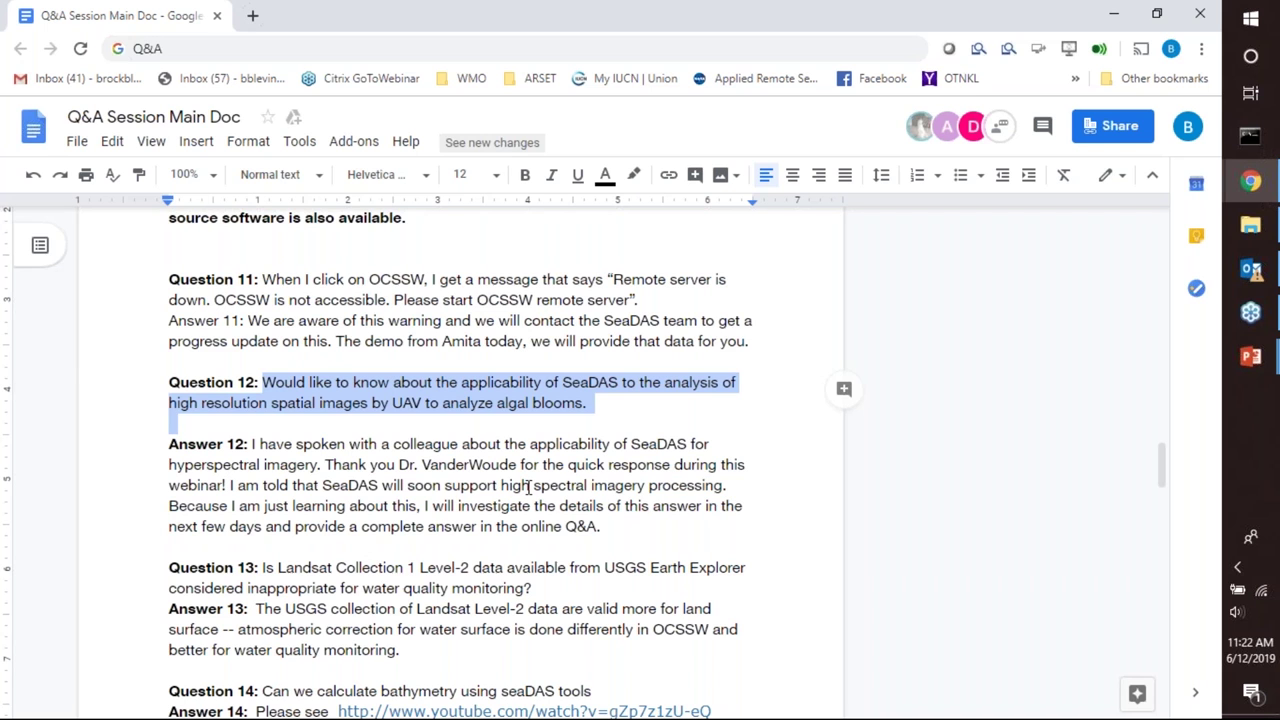
{"action": "left_click", "coordinate": [492, 527]}
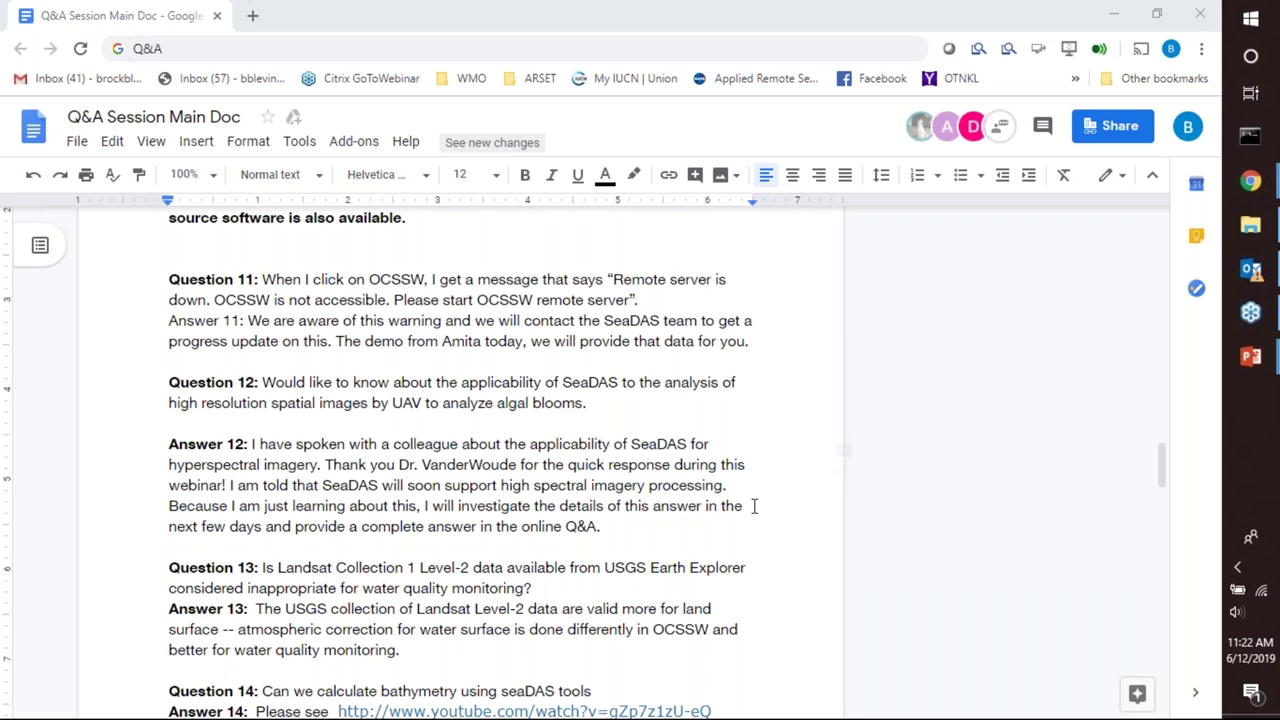
- Append to Answer 13 the sentence "Coastal systems may have different corrections versus over land."
{"action": "scroll", "coordinate": [889, 357], "scroll_direction": "down", "scroll_amount": 3}
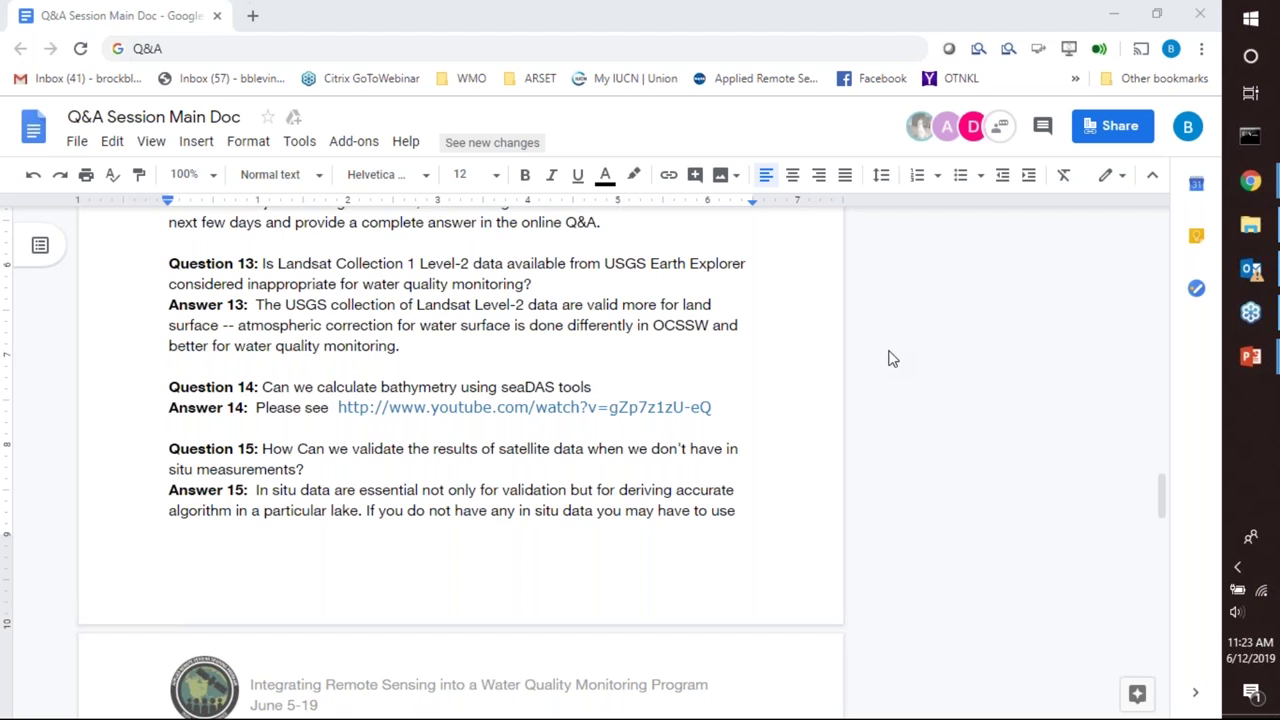
{"action": "double_click", "coordinate": [469, 350]}
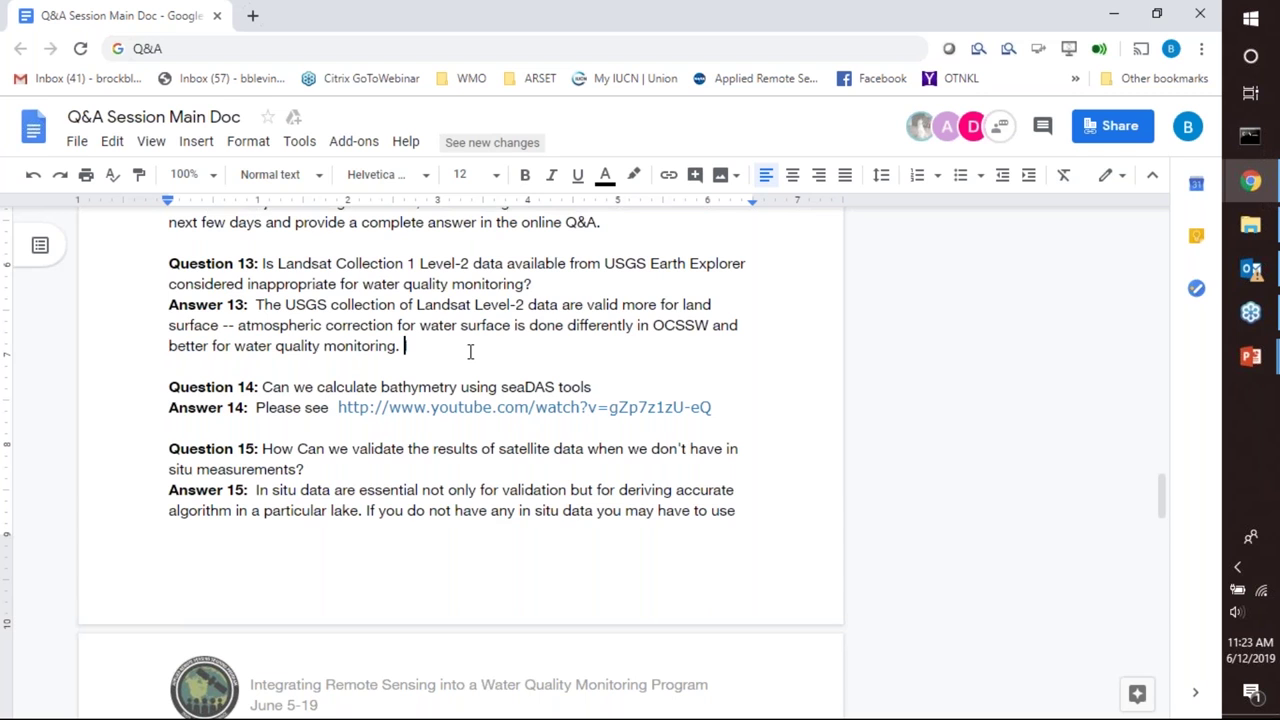
{"action": "key", "text": "BackSpace"}
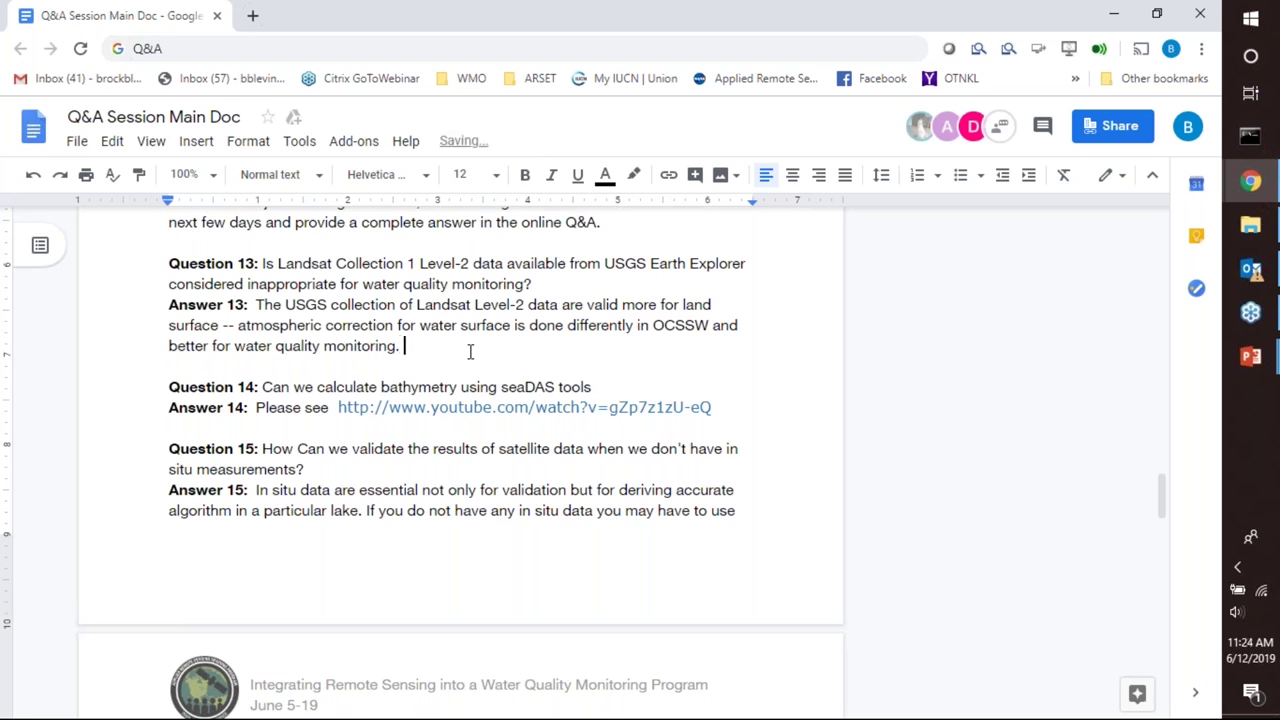
{"action": "type", "text": "Coastal sy"}
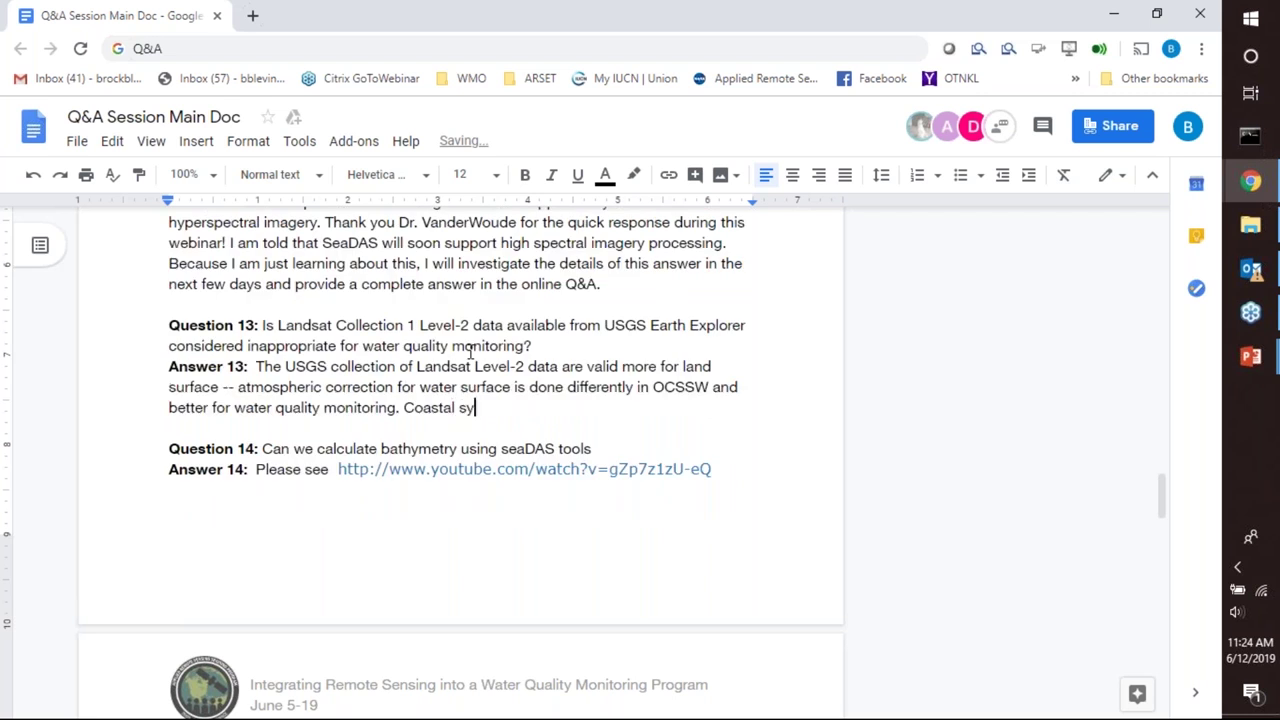
{"action": "type", "text": "stems may have didf"}
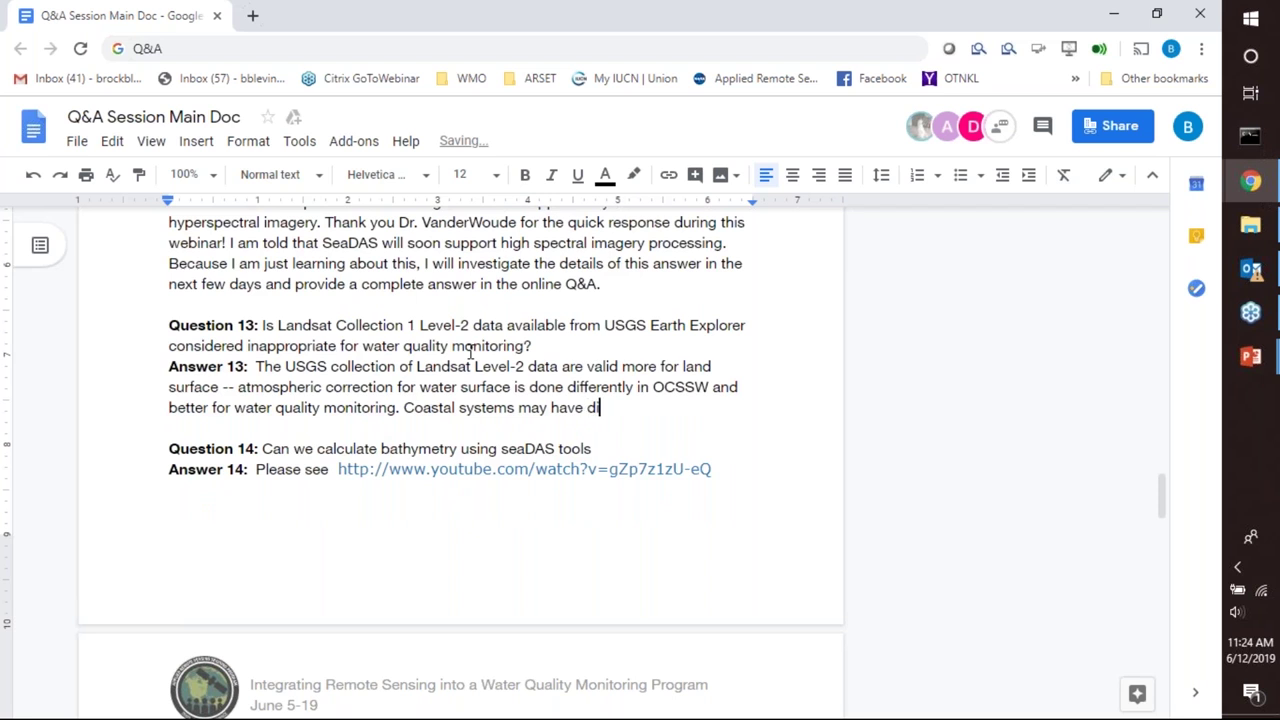
{"action": "key", "text": "BackSpace"}
{"action": "key", "text": "BackSpace"}
{"action": "type", "text": "fferent correc"}
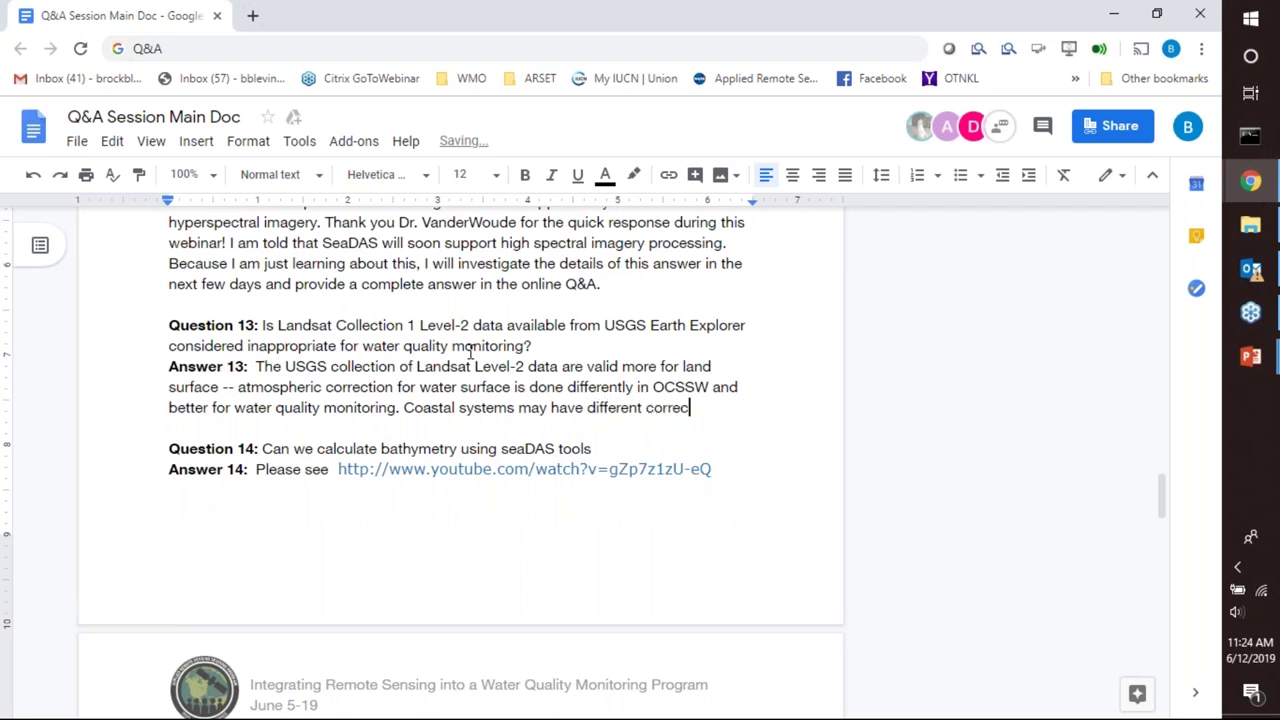
{"action": "type", "text": "tions ves"}
{"action": "key", "text": "BackSpace"}
{"action": "type", "text": "rsus "}
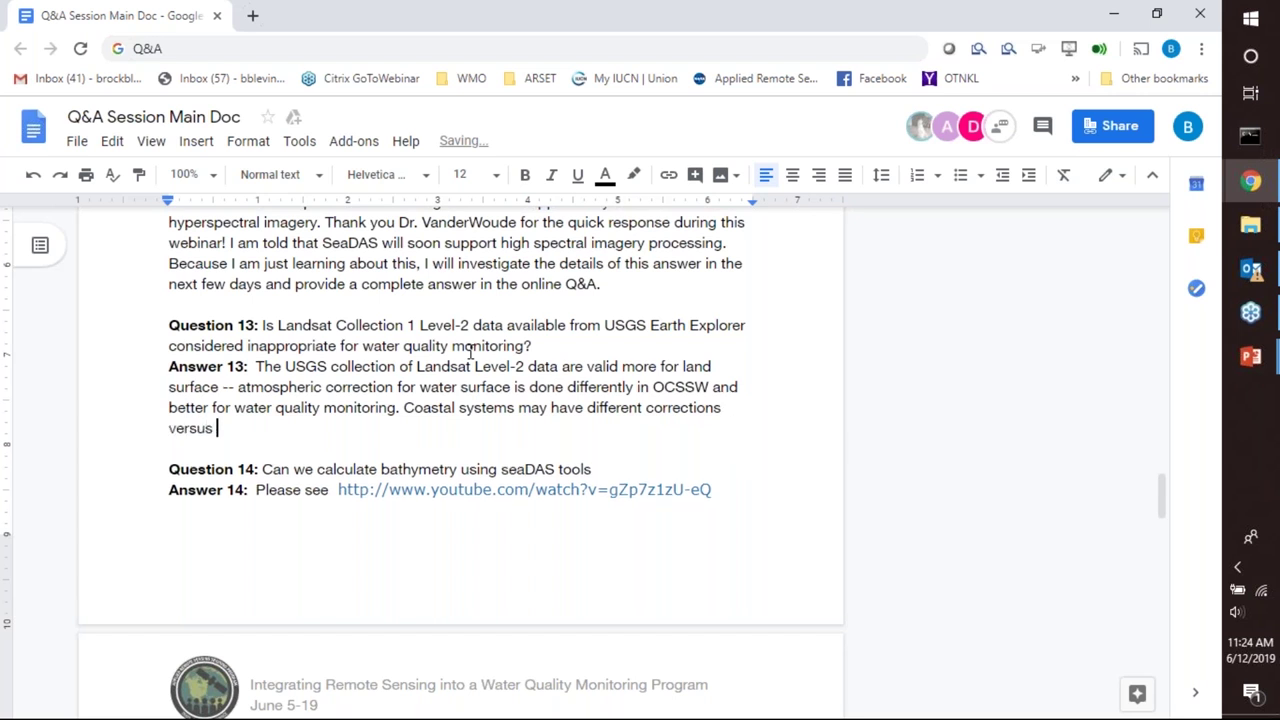
{"action": "type", "text": "over land."}
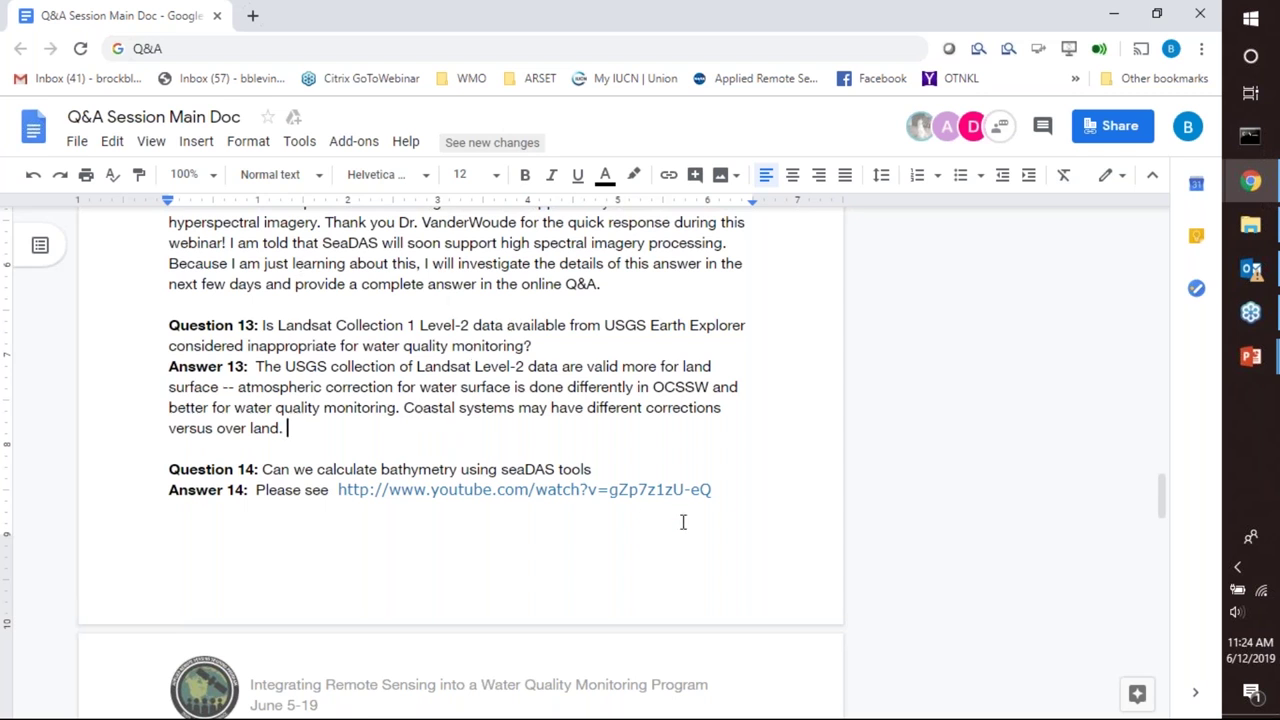
- Go back to Question 2 and highlight its text about the main variables taken in a body of water
{"action": "scroll", "coordinate": [683, 521], "scroll_direction": "down", "scroll_amount": 1}
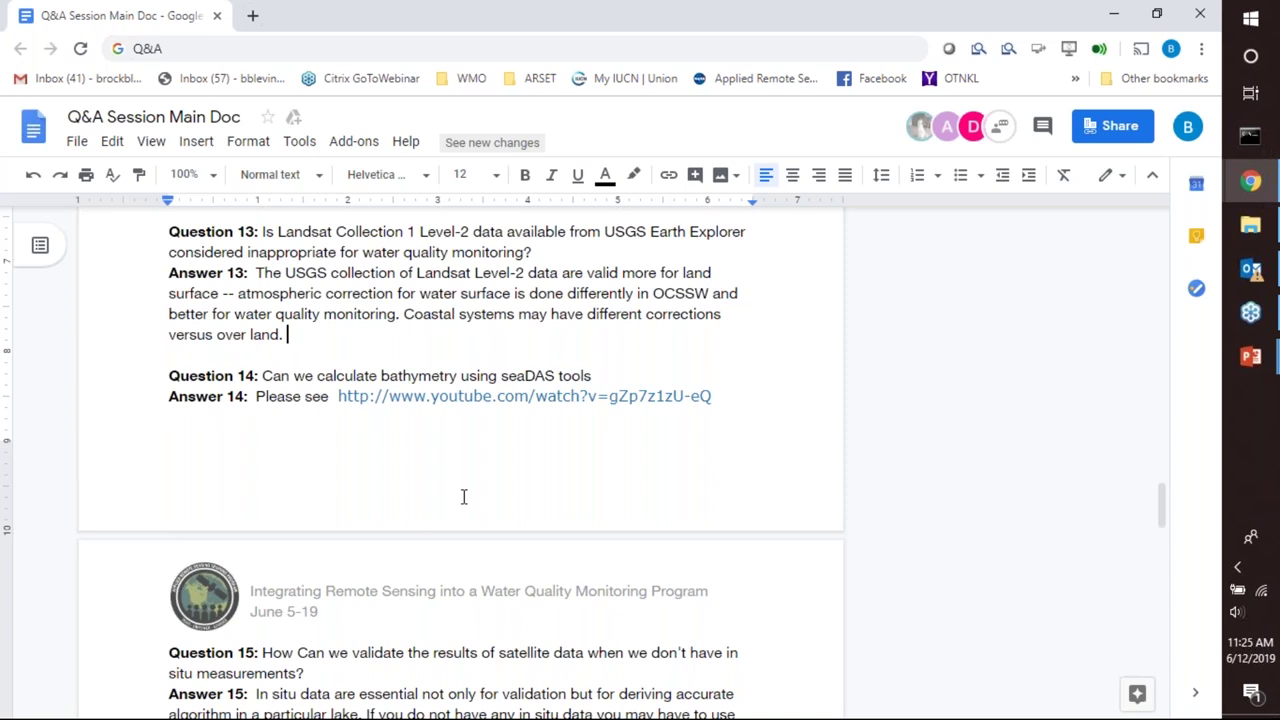
{"action": "scroll", "coordinate": [463, 497], "scroll_direction": "up", "scroll_amount": 15}
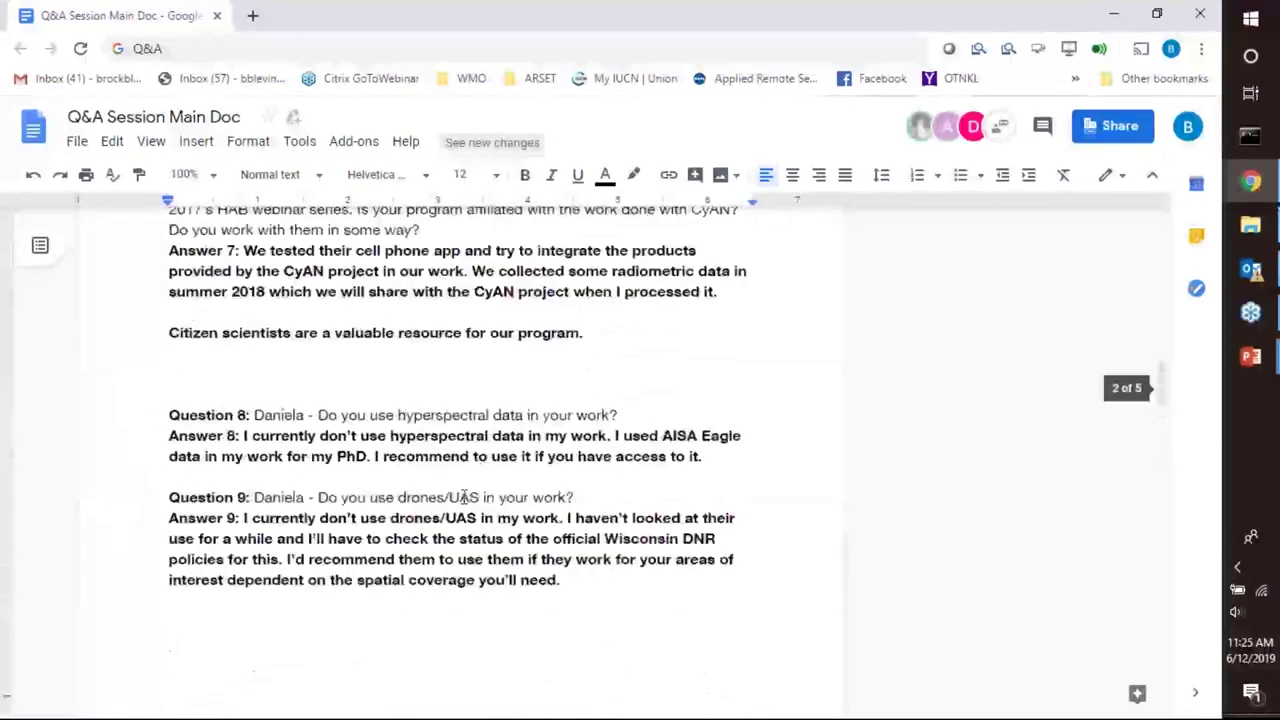
{"action": "scroll", "coordinate": [463, 497], "scroll_direction": "up", "scroll_amount": 10}
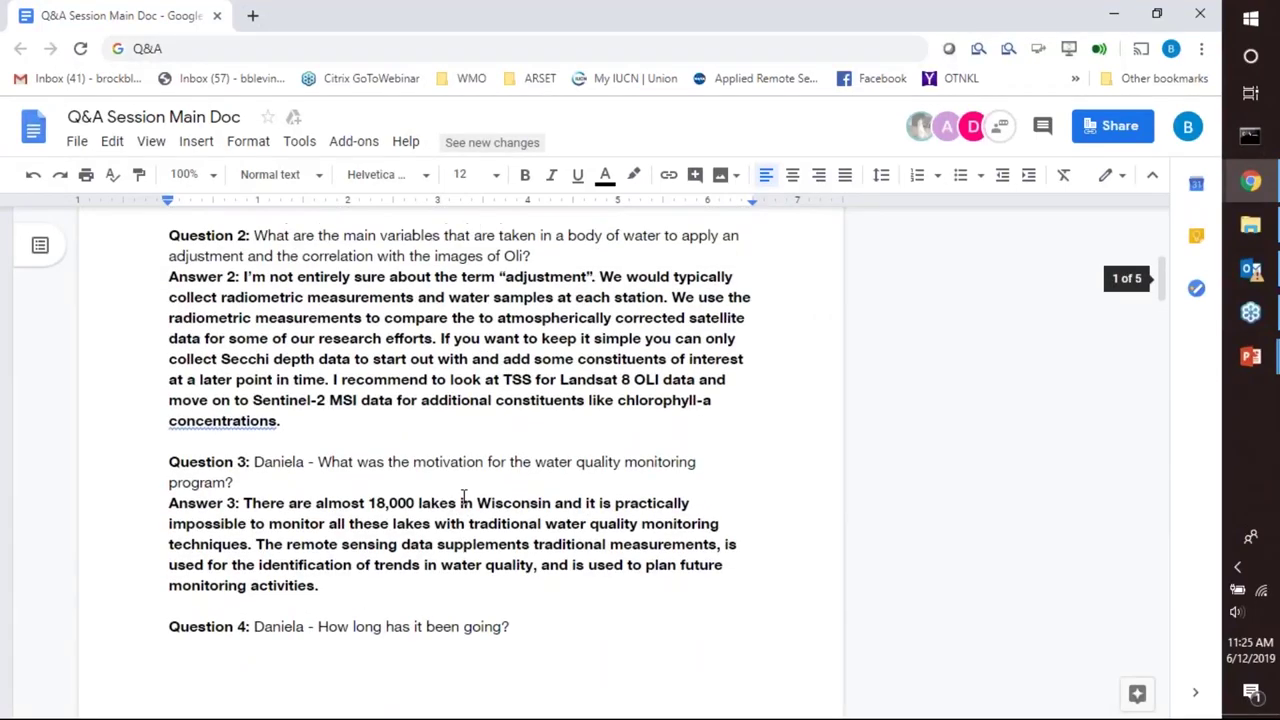
{"action": "scroll", "coordinate": [463, 497], "scroll_direction": "up", "scroll_amount": 1}
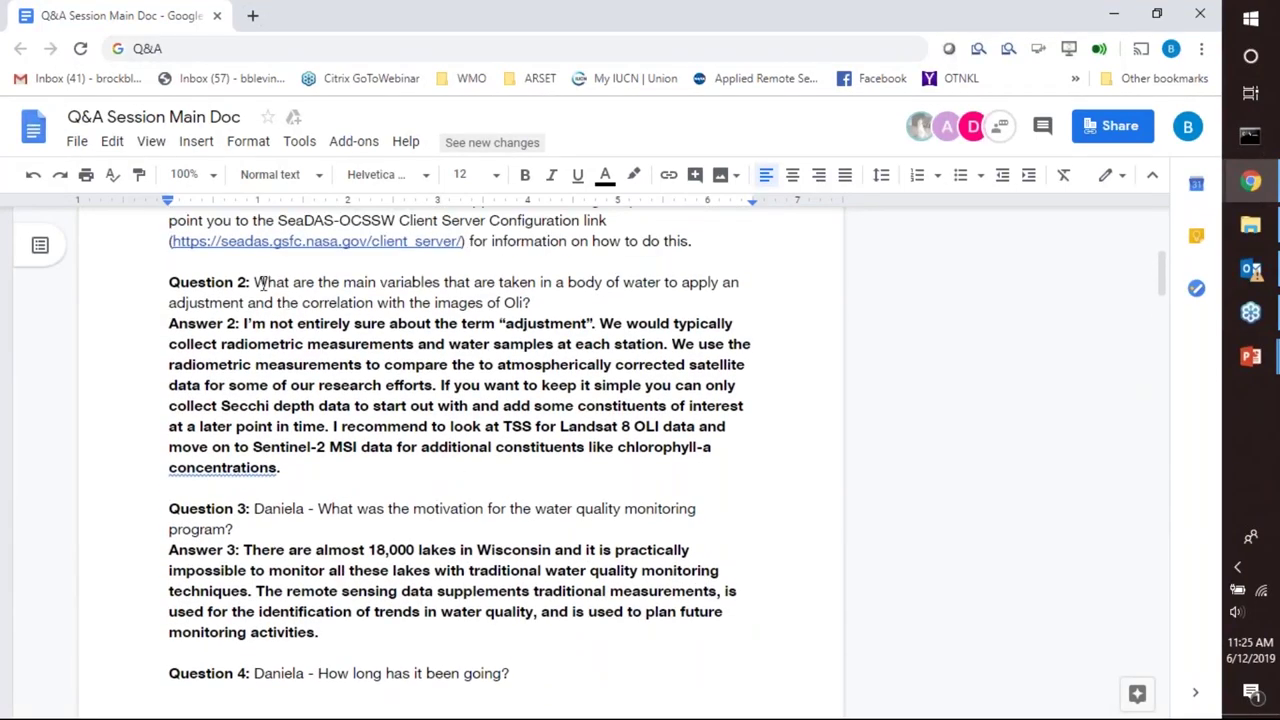
{"action": "left_click_drag", "start_coordinate": [258, 282], "coordinate": [551, 308]}
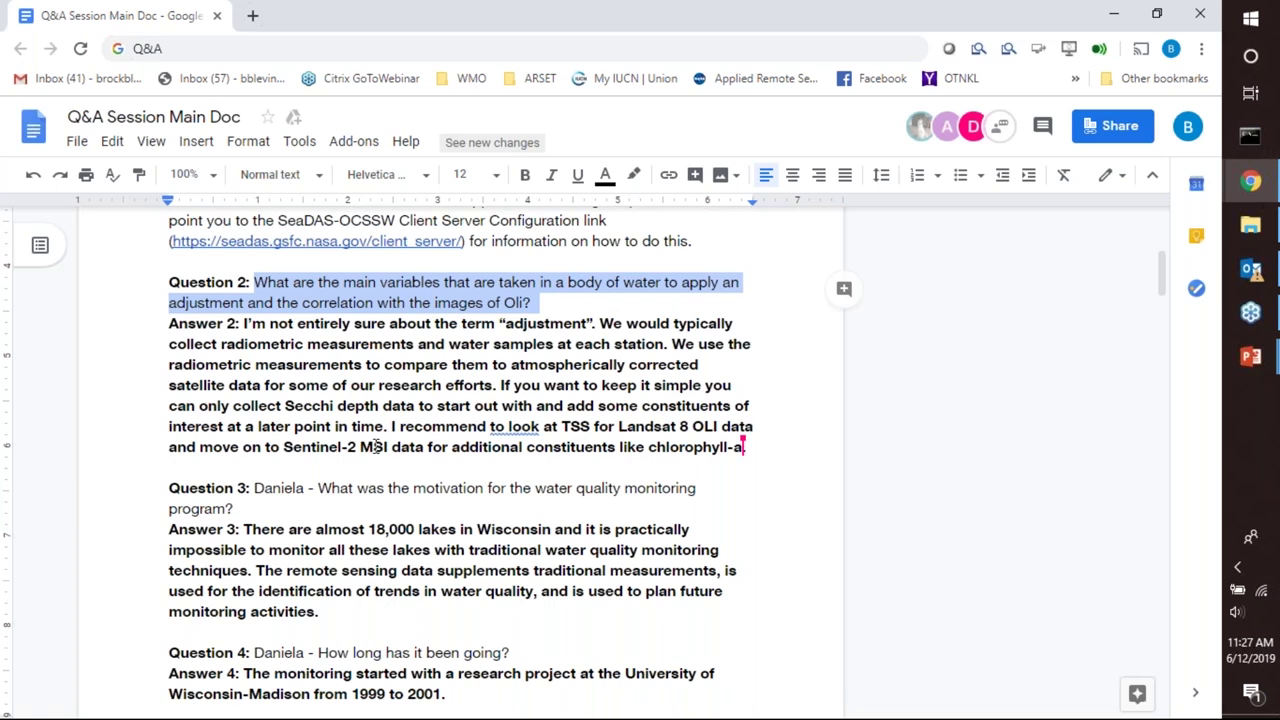
- Go to Question 14 on bathymetry, highlighting the YouTube link in its answer and then the whole question and answer
{"action": "scroll", "coordinate": [450, 478], "scroll_direction": "down", "scroll_amount": 15}
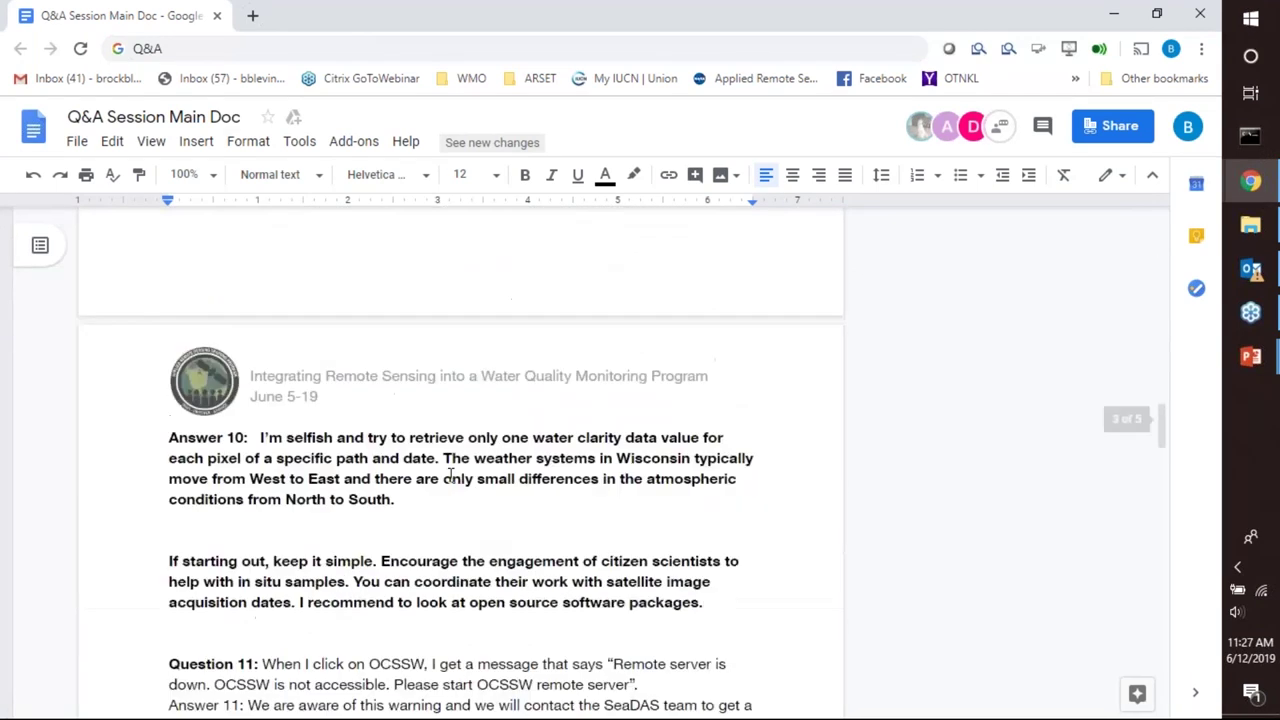
{"action": "scroll", "coordinate": [449, 477], "scroll_direction": "down", "scroll_amount": 5}
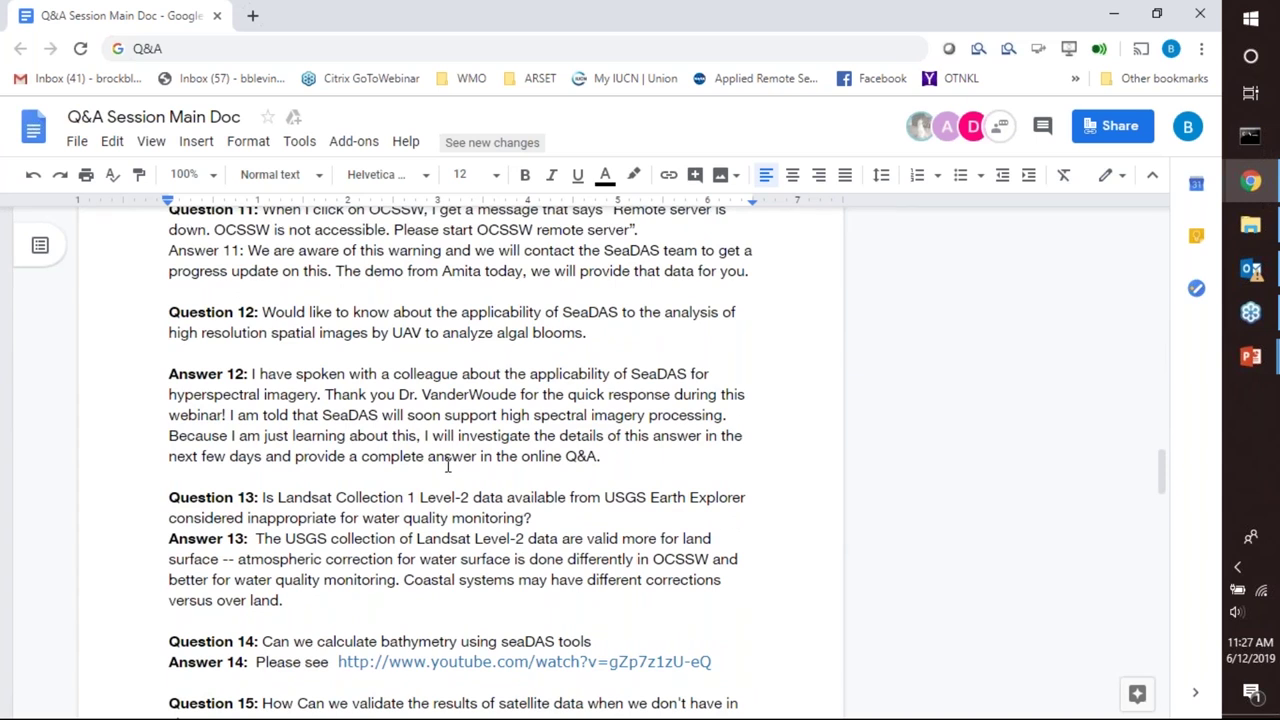
{"action": "scroll", "coordinate": [446, 462], "scroll_direction": "down", "scroll_amount": 3}
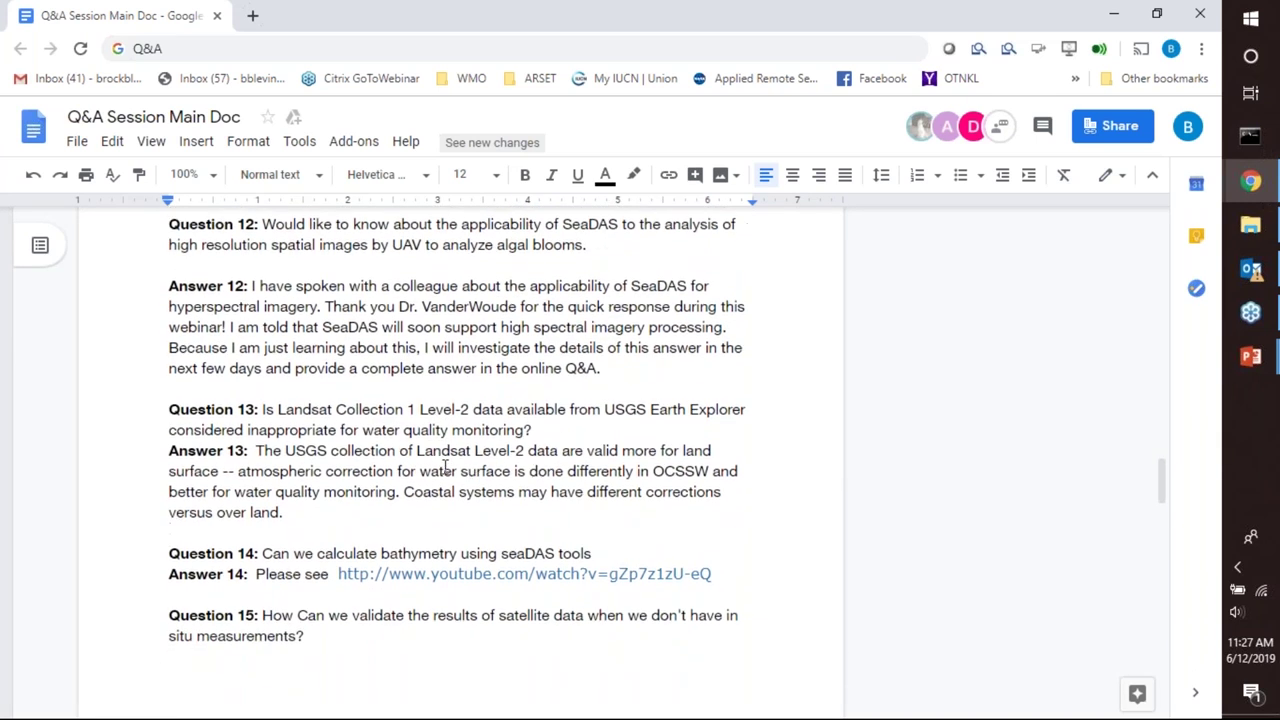
{"action": "scroll", "coordinate": [446, 468], "scroll_direction": "down", "scroll_amount": 6}
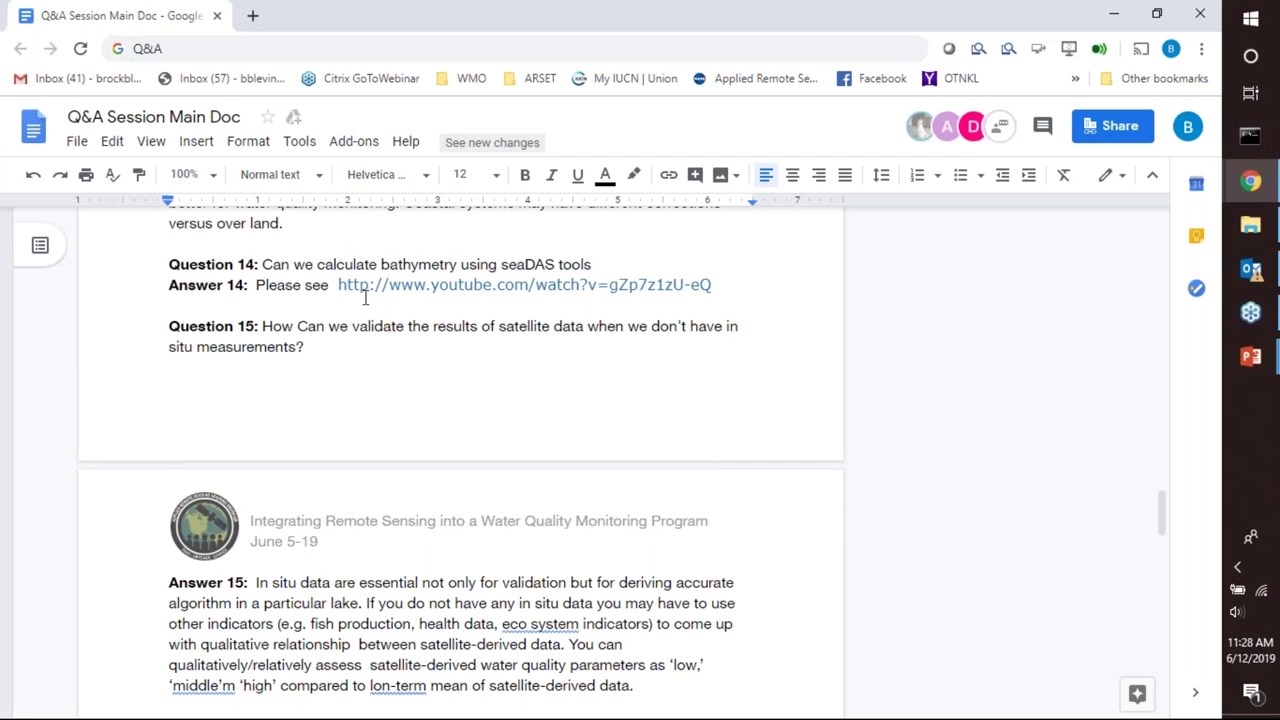
{"action": "left_click_drag", "start_coordinate": [337, 285], "coordinate": [712, 286]}
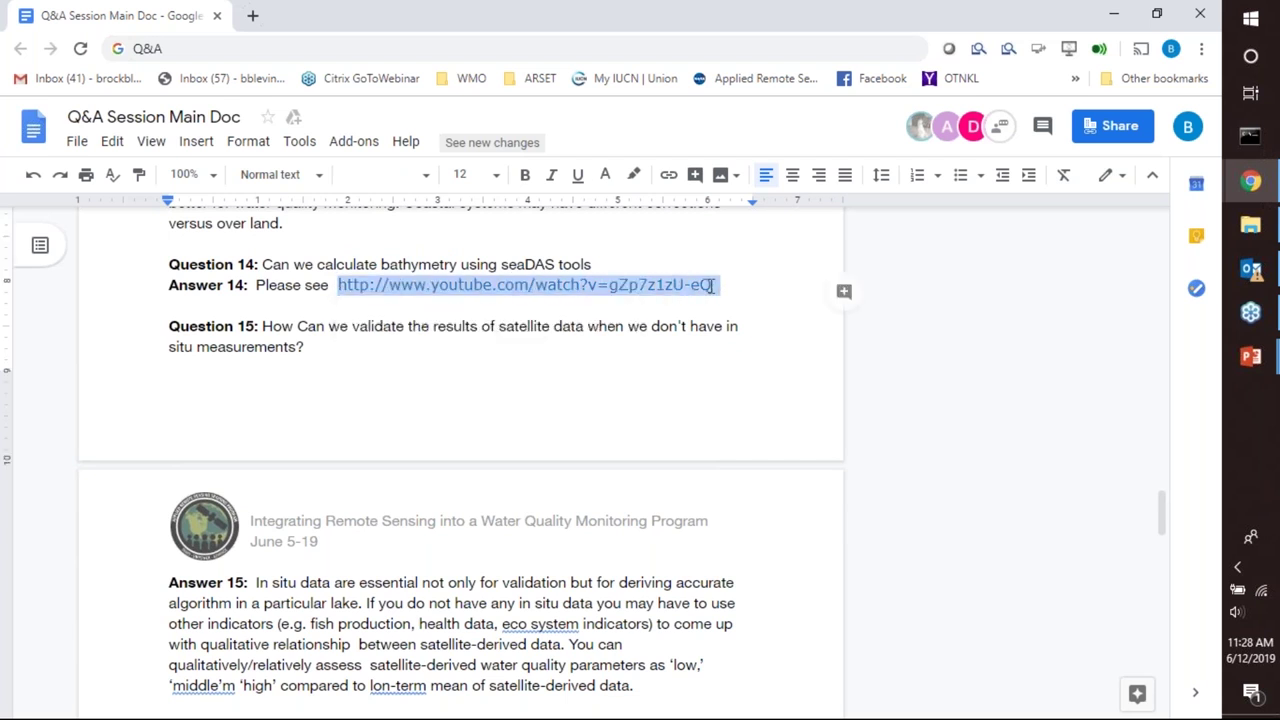
{"action": "left_click", "coordinate": [508, 400]}
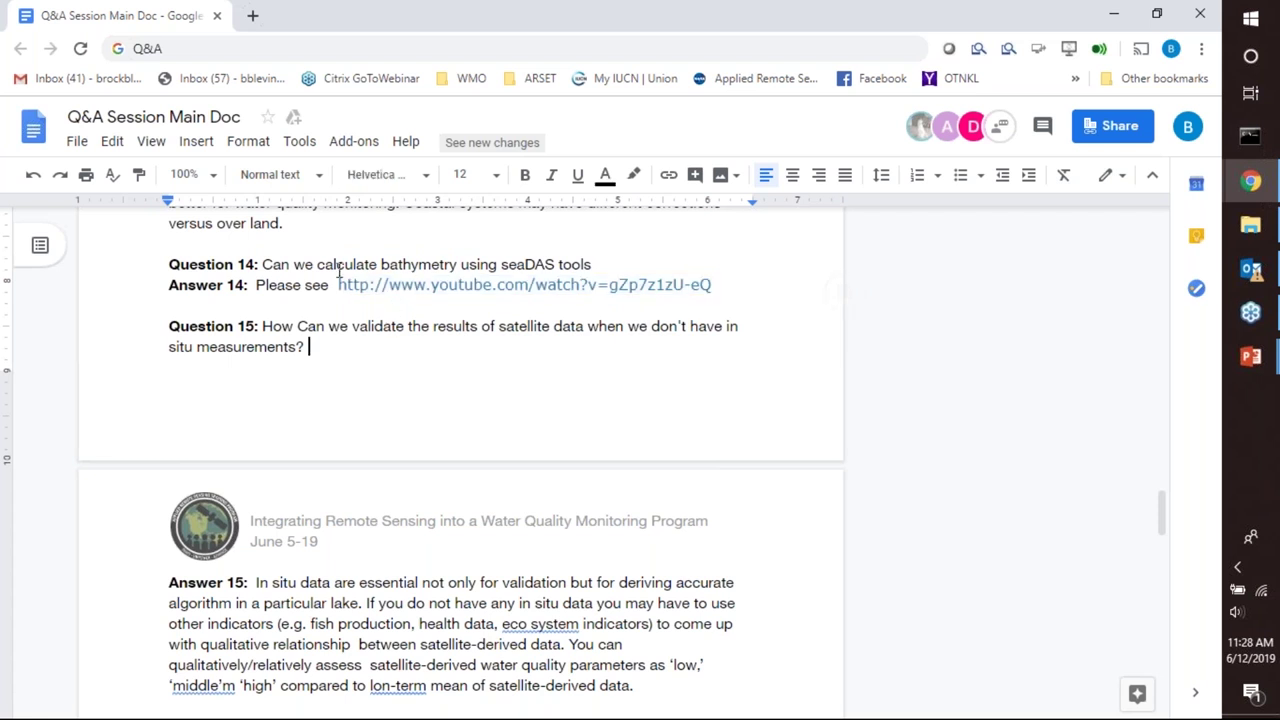
{"action": "left_click_drag", "start_coordinate": [169, 264], "coordinate": [713, 288]}
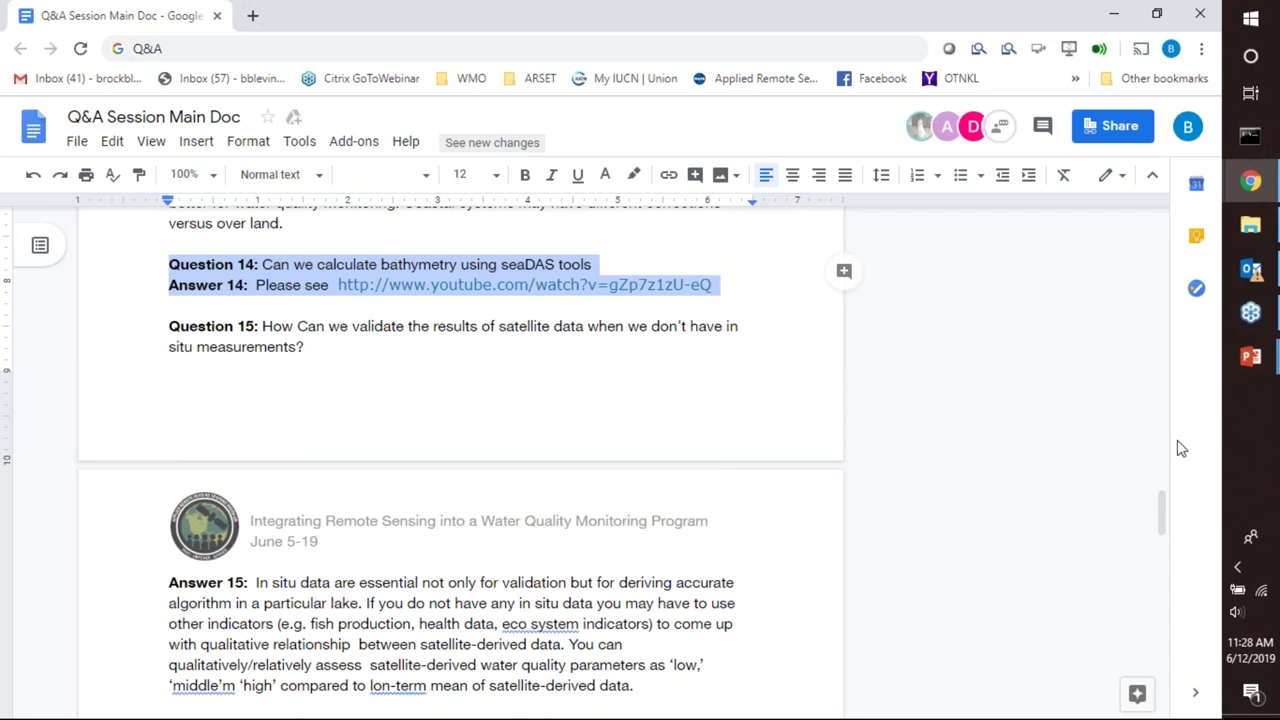
{"action": "left_click", "coordinate": [1041, 663]}
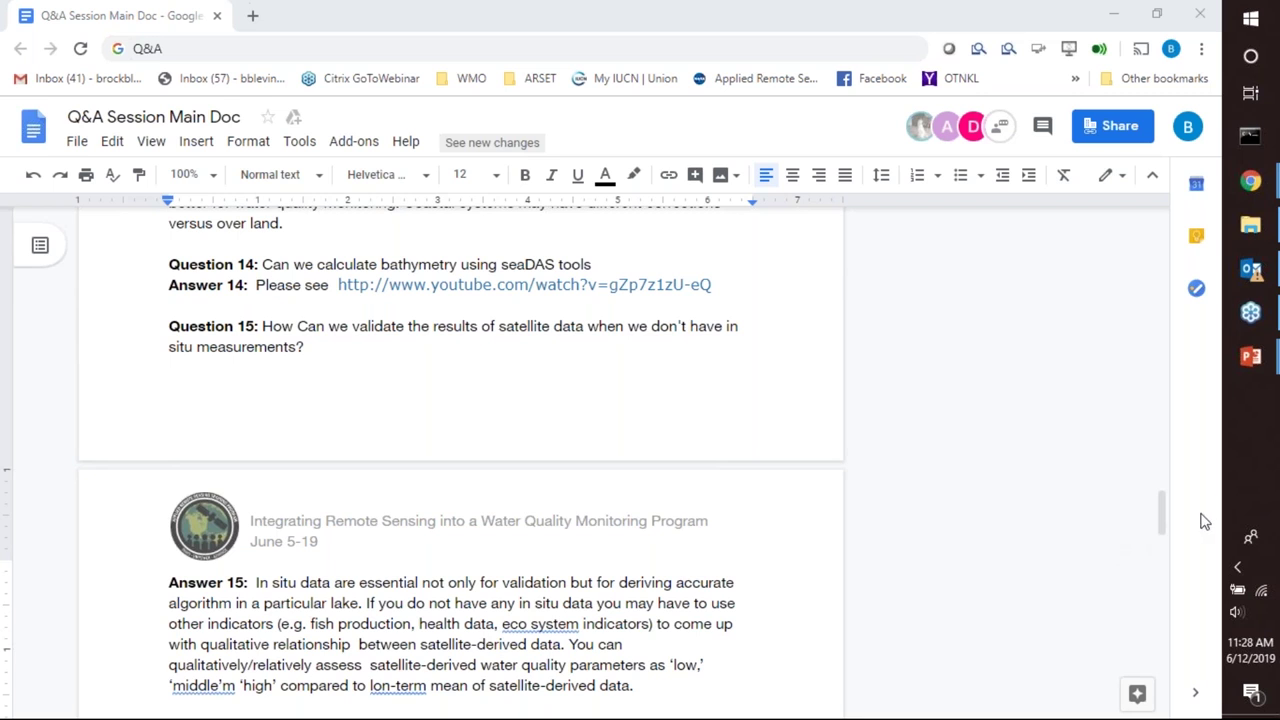
- Highlight Question 15 on validation without in situ measurements and the first sentence of its answer, reading on towards Question 16
{"action": "scroll", "coordinate": [1151, 523], "scroll_direction": "down", "scroll_amount": 1}
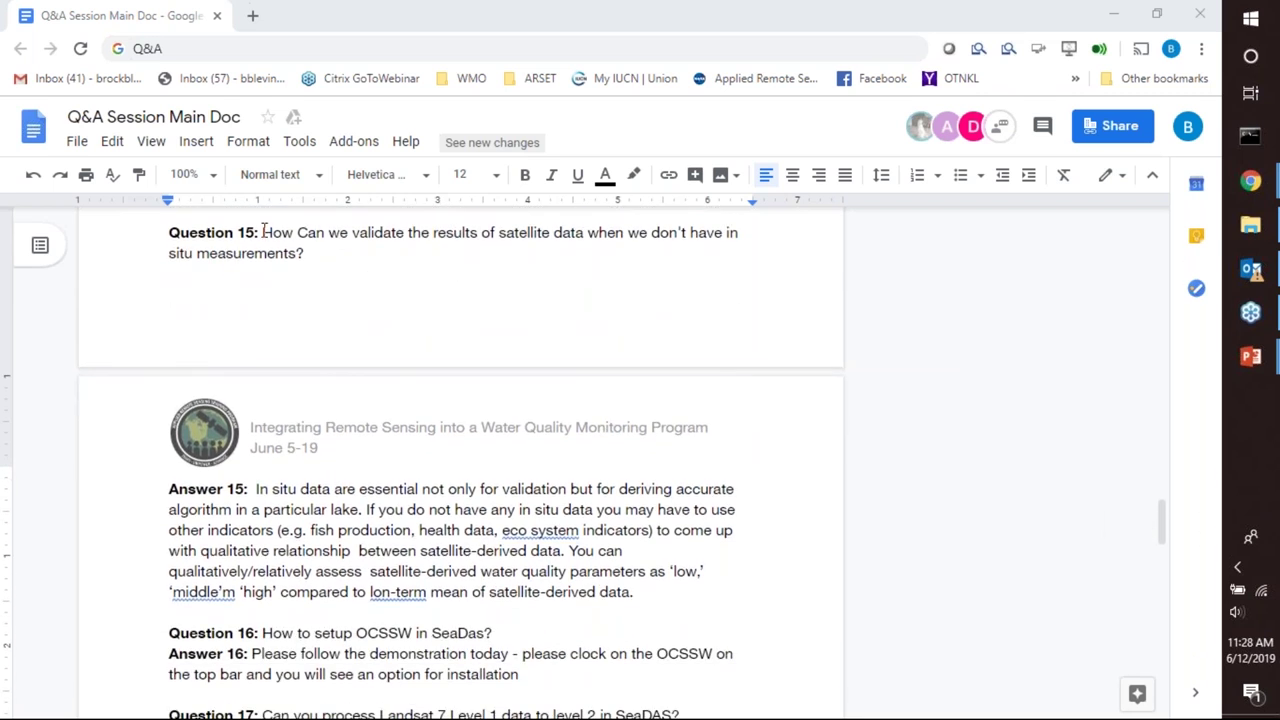
{"action": "left_click_drag", "start_coordinate": [263, 232], "coordinate": [303, 255]}
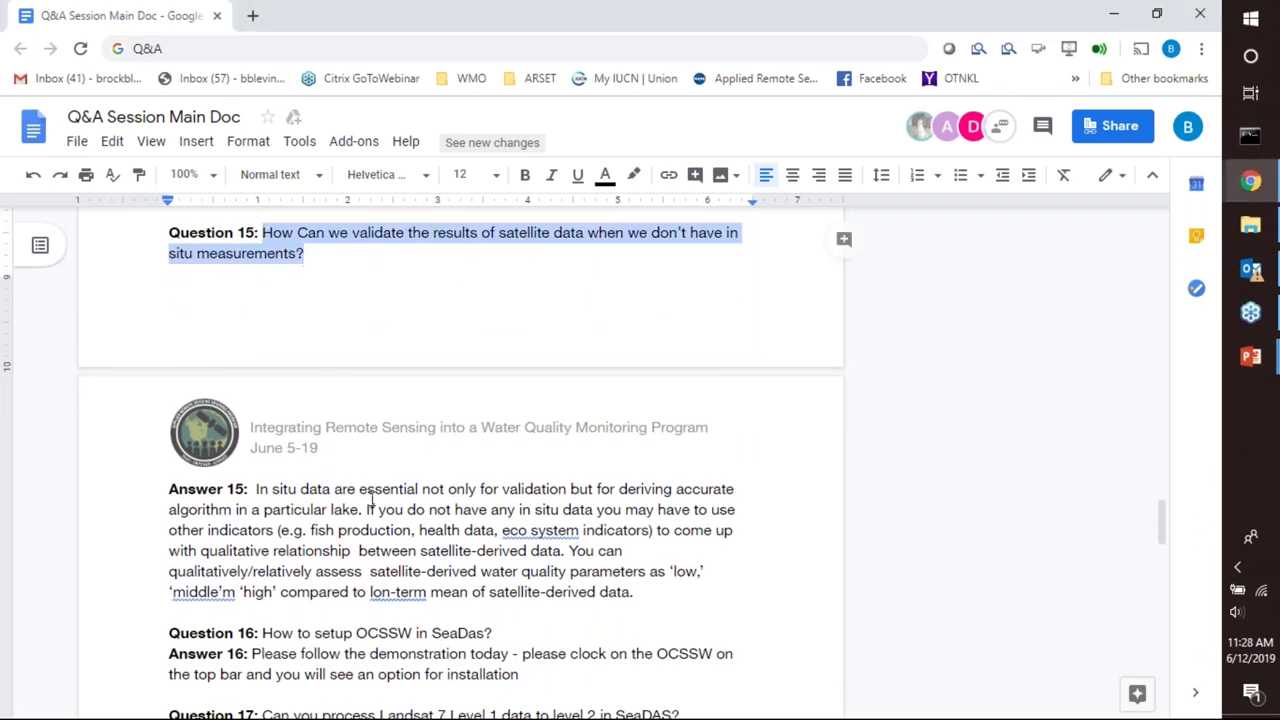
{"action": "left_click", "coordinate": [331, 509]}
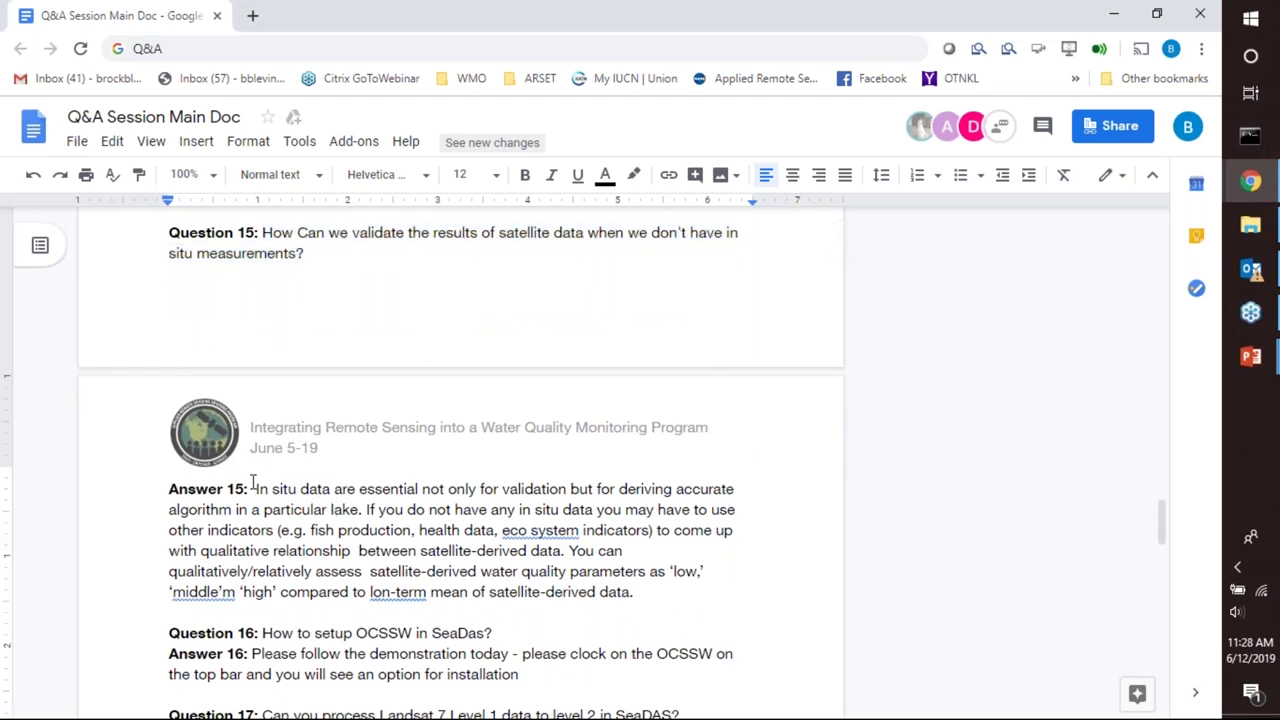
{"action": "left_click_drag", "start_coordinate": [255, 489], "coordinate": [367, 510]}
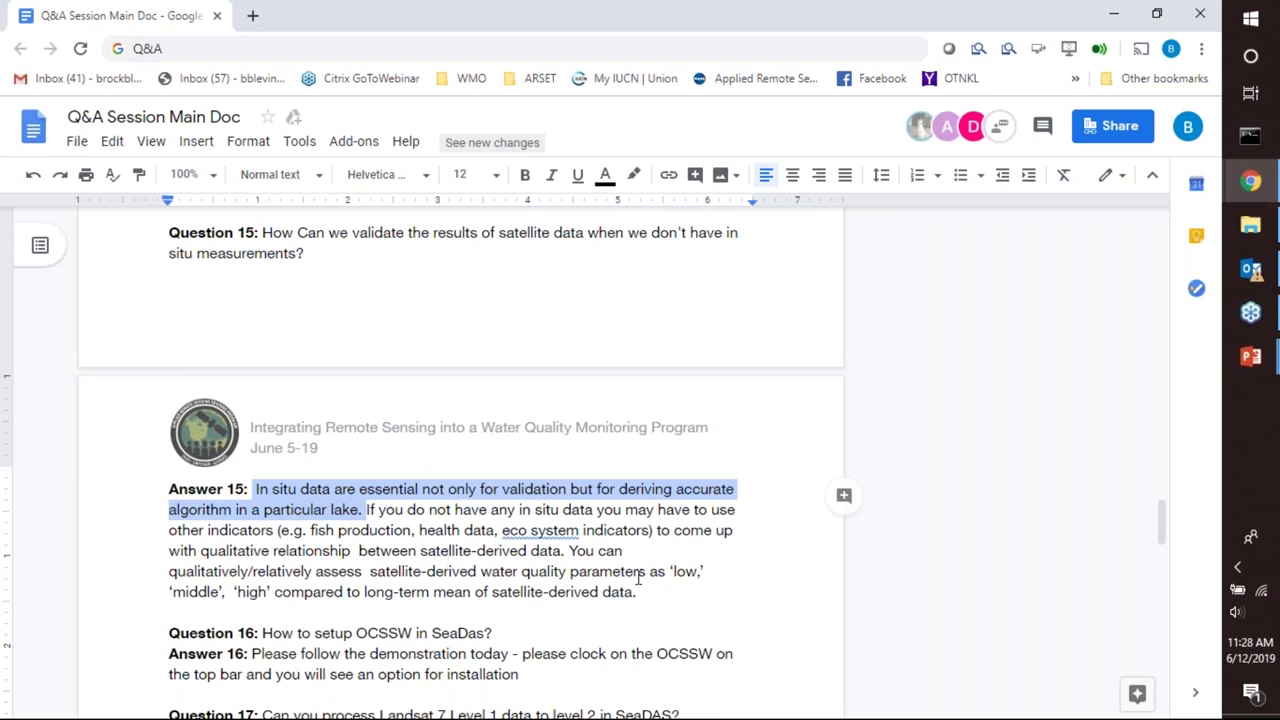
{"action": "scroll", "coordinate": [640, 577], "scroll_direction": "down", "scroll_amount": 3}
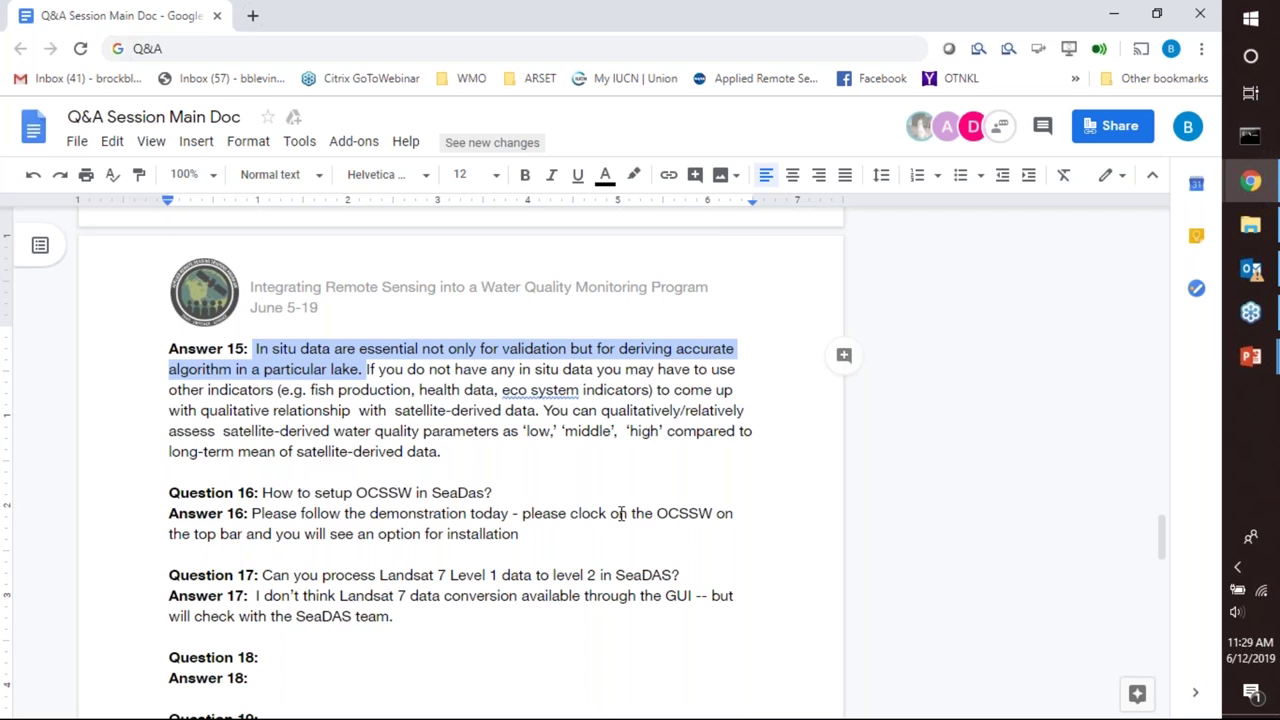
{"action": "key", "text": "Return"}
{"action": "key", "text": "BackSpace"}
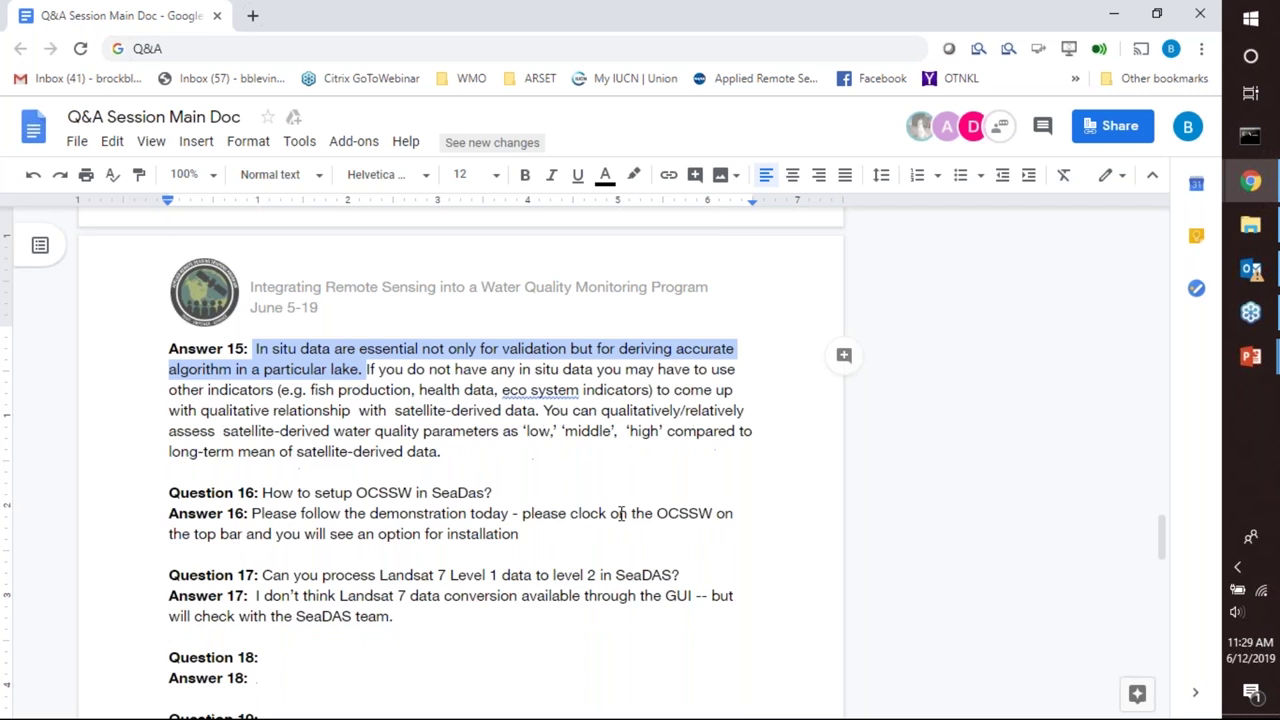